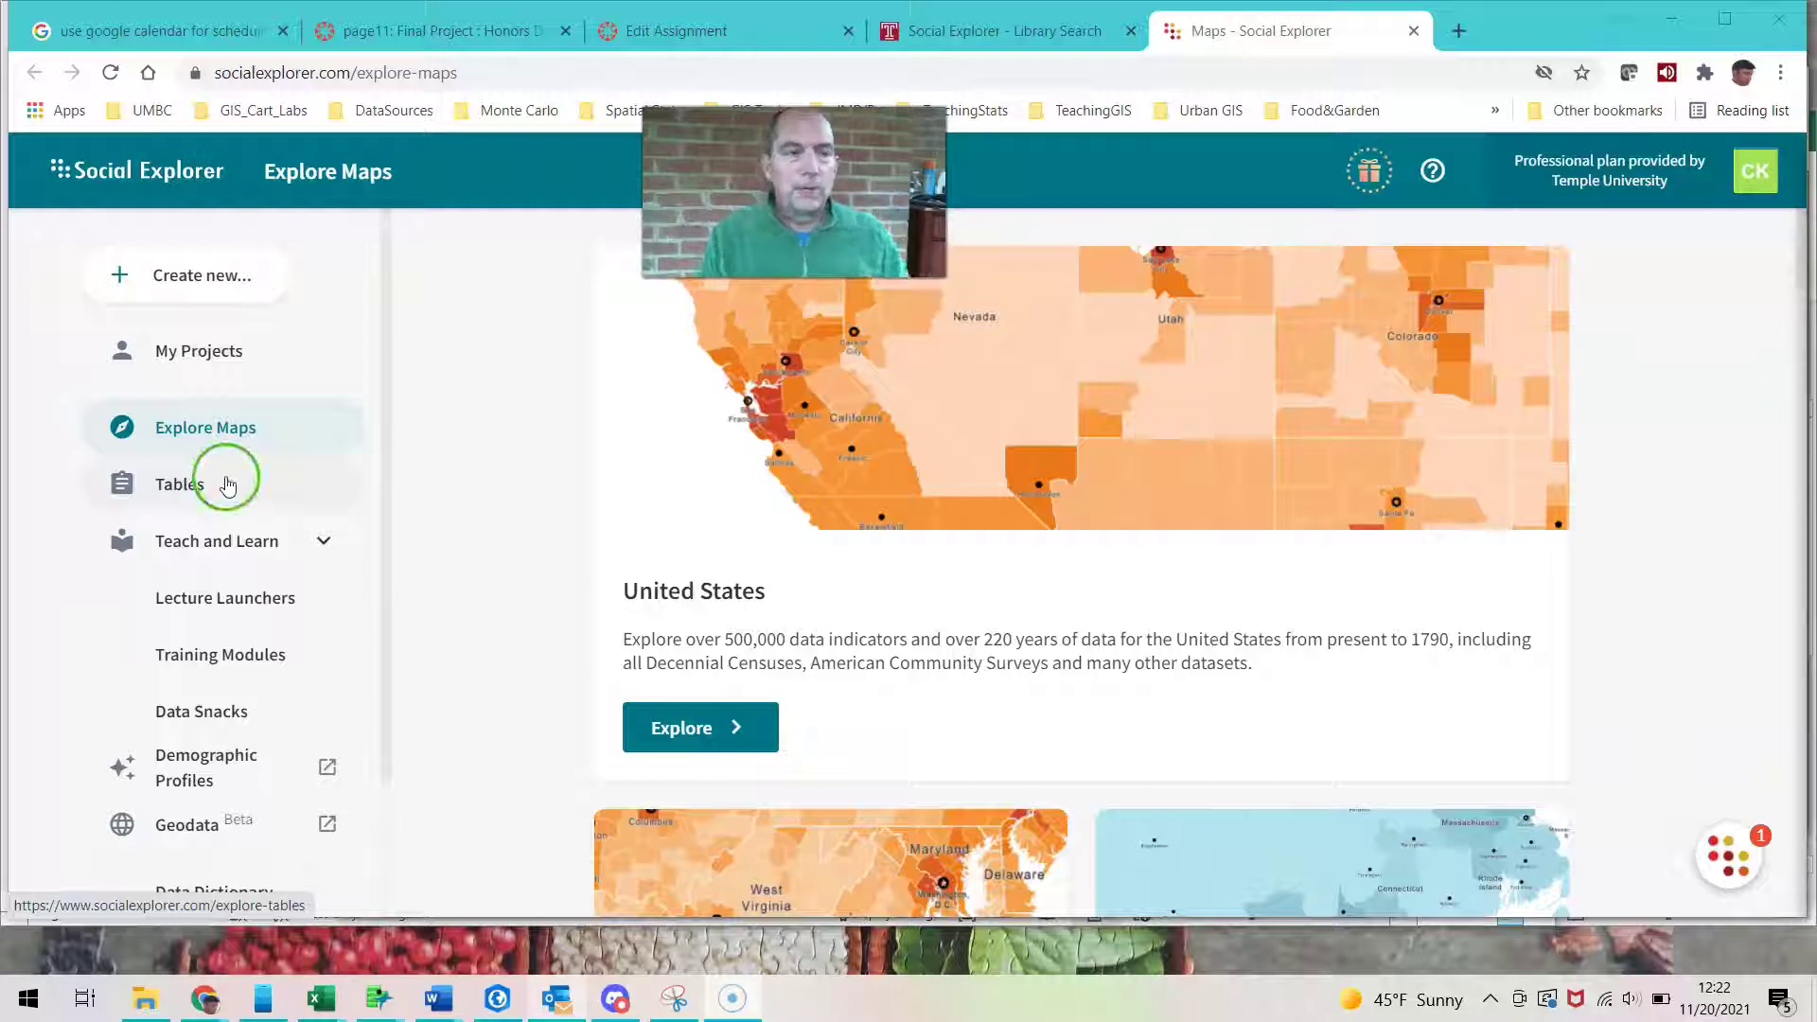
Step: Create a new story titled "popdens & commuting" based on the United States map
{"action": "left_click", "coordinate": [218, 274]}
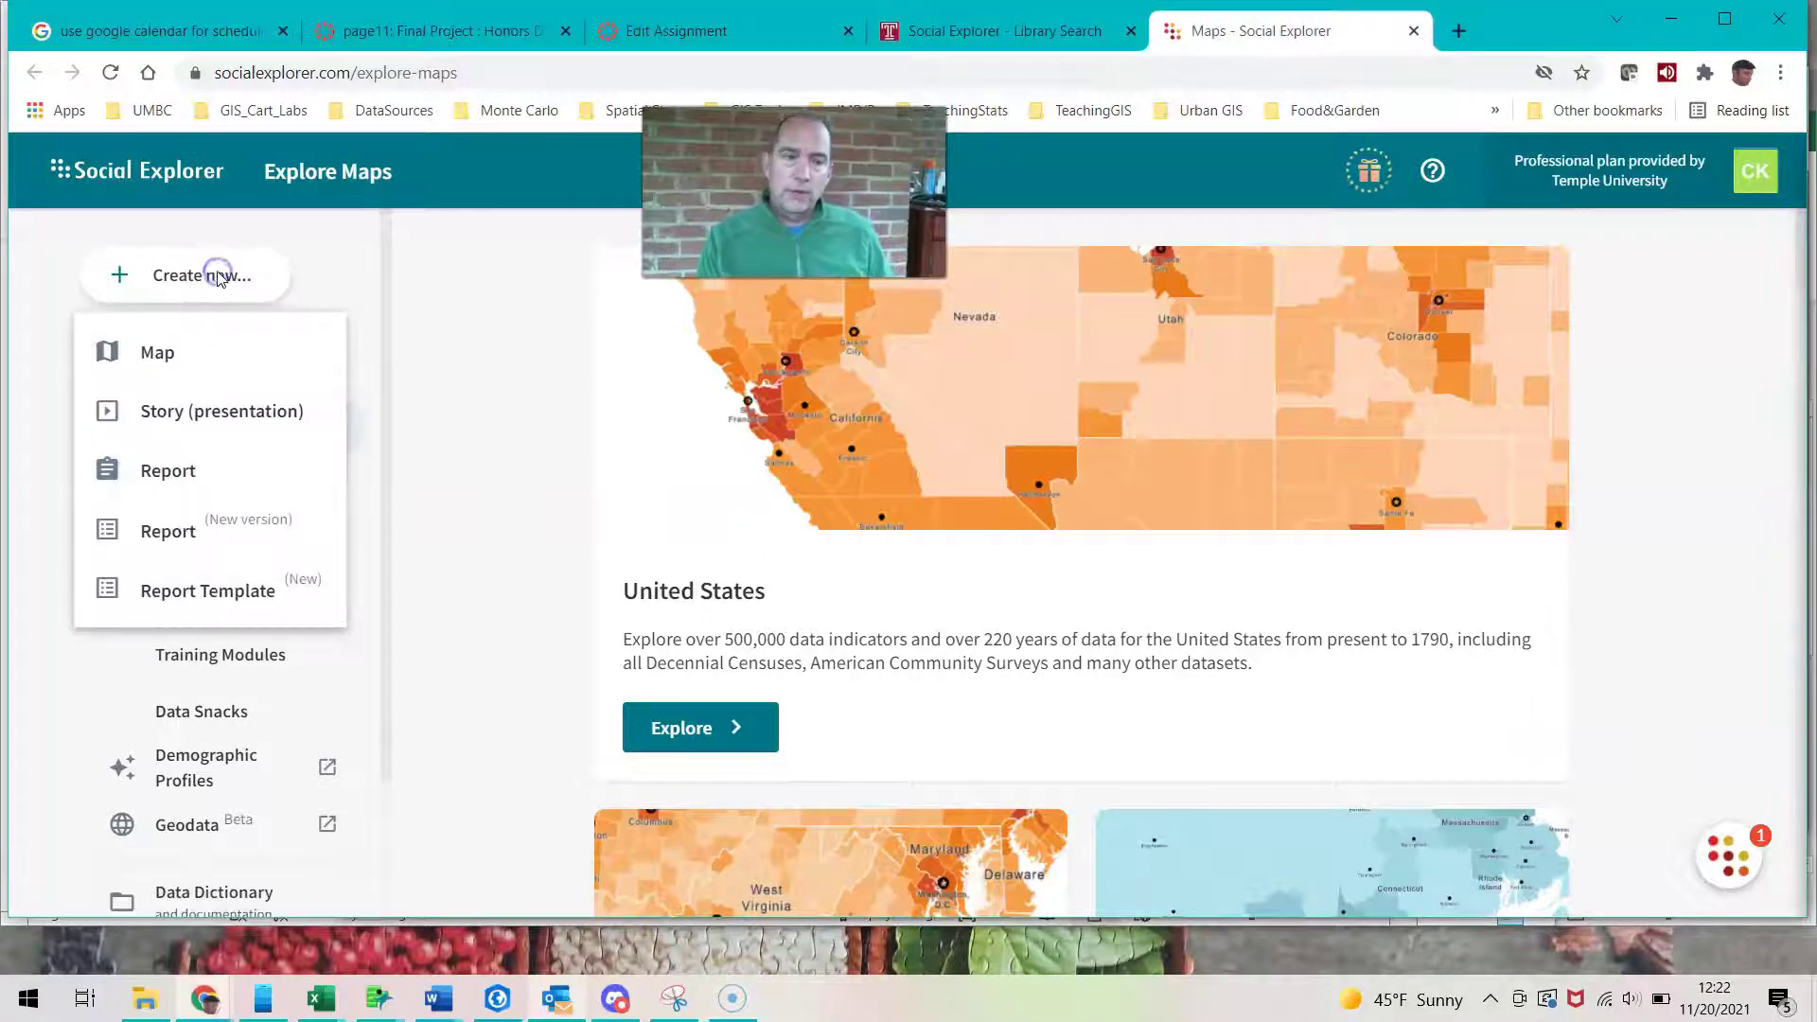
{"action": "left_click", "coordinate": [183, 416]}
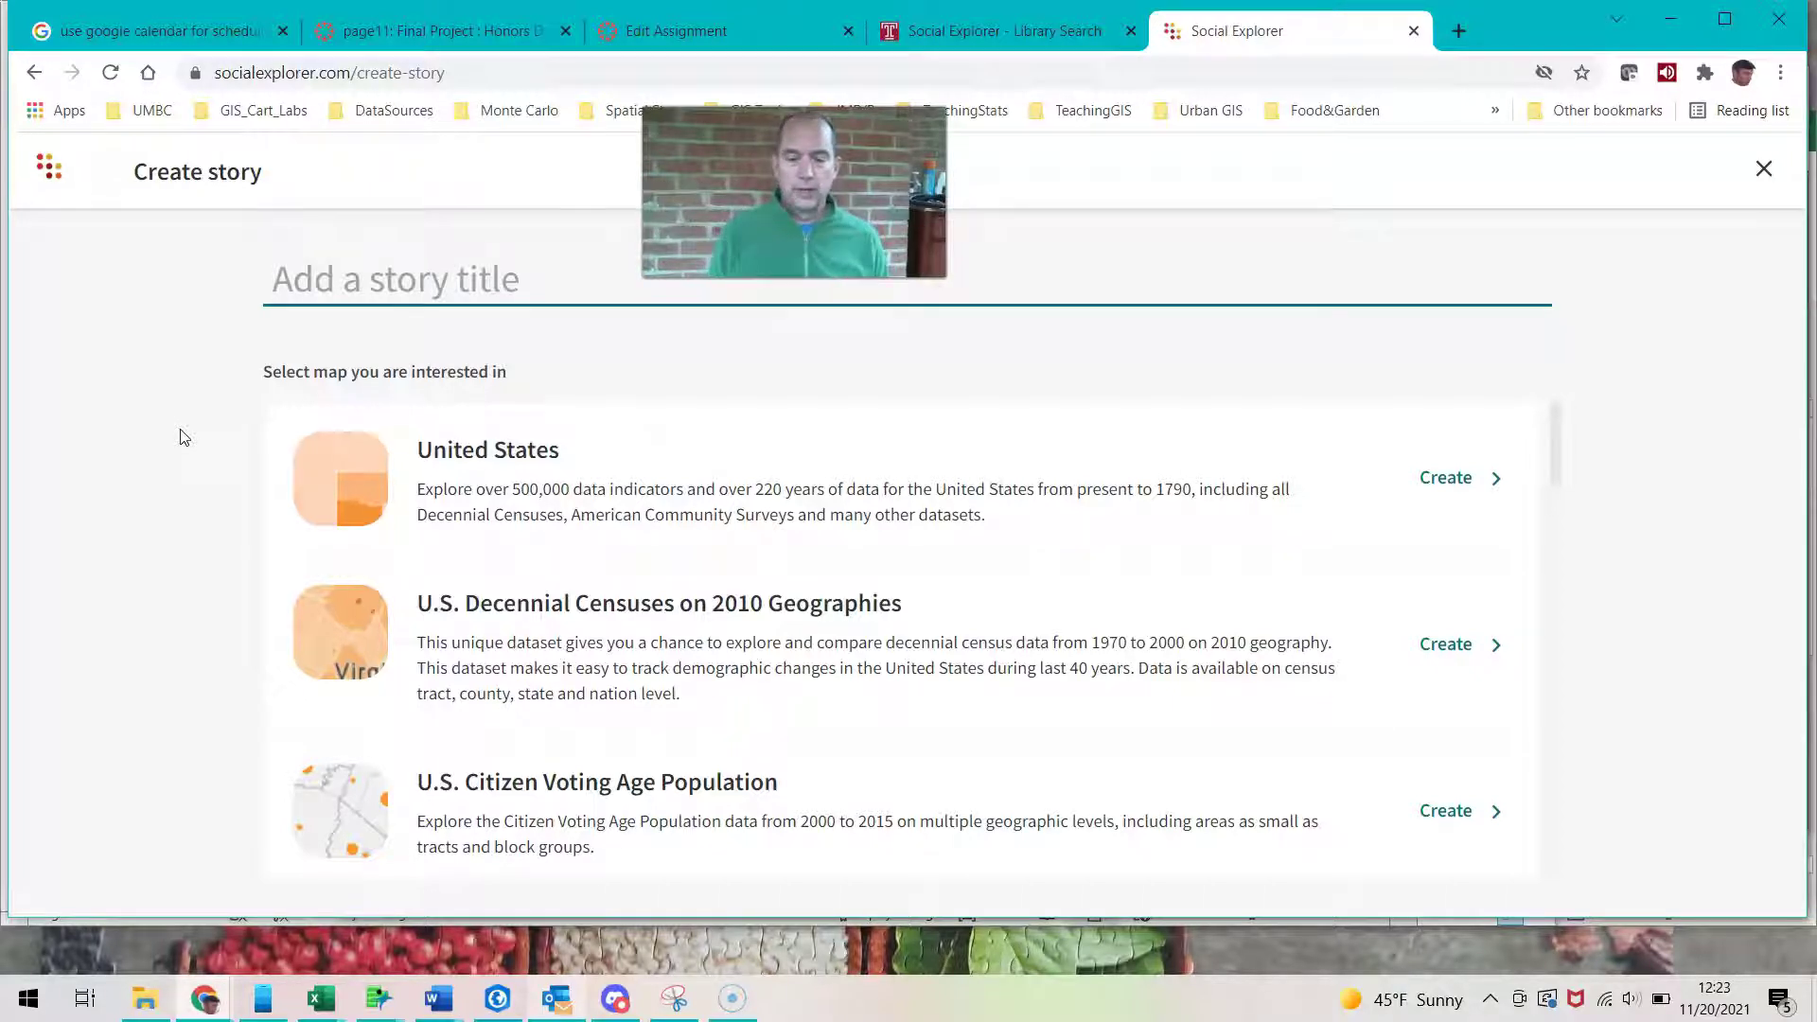
{"action": "type", "text": "pop"}
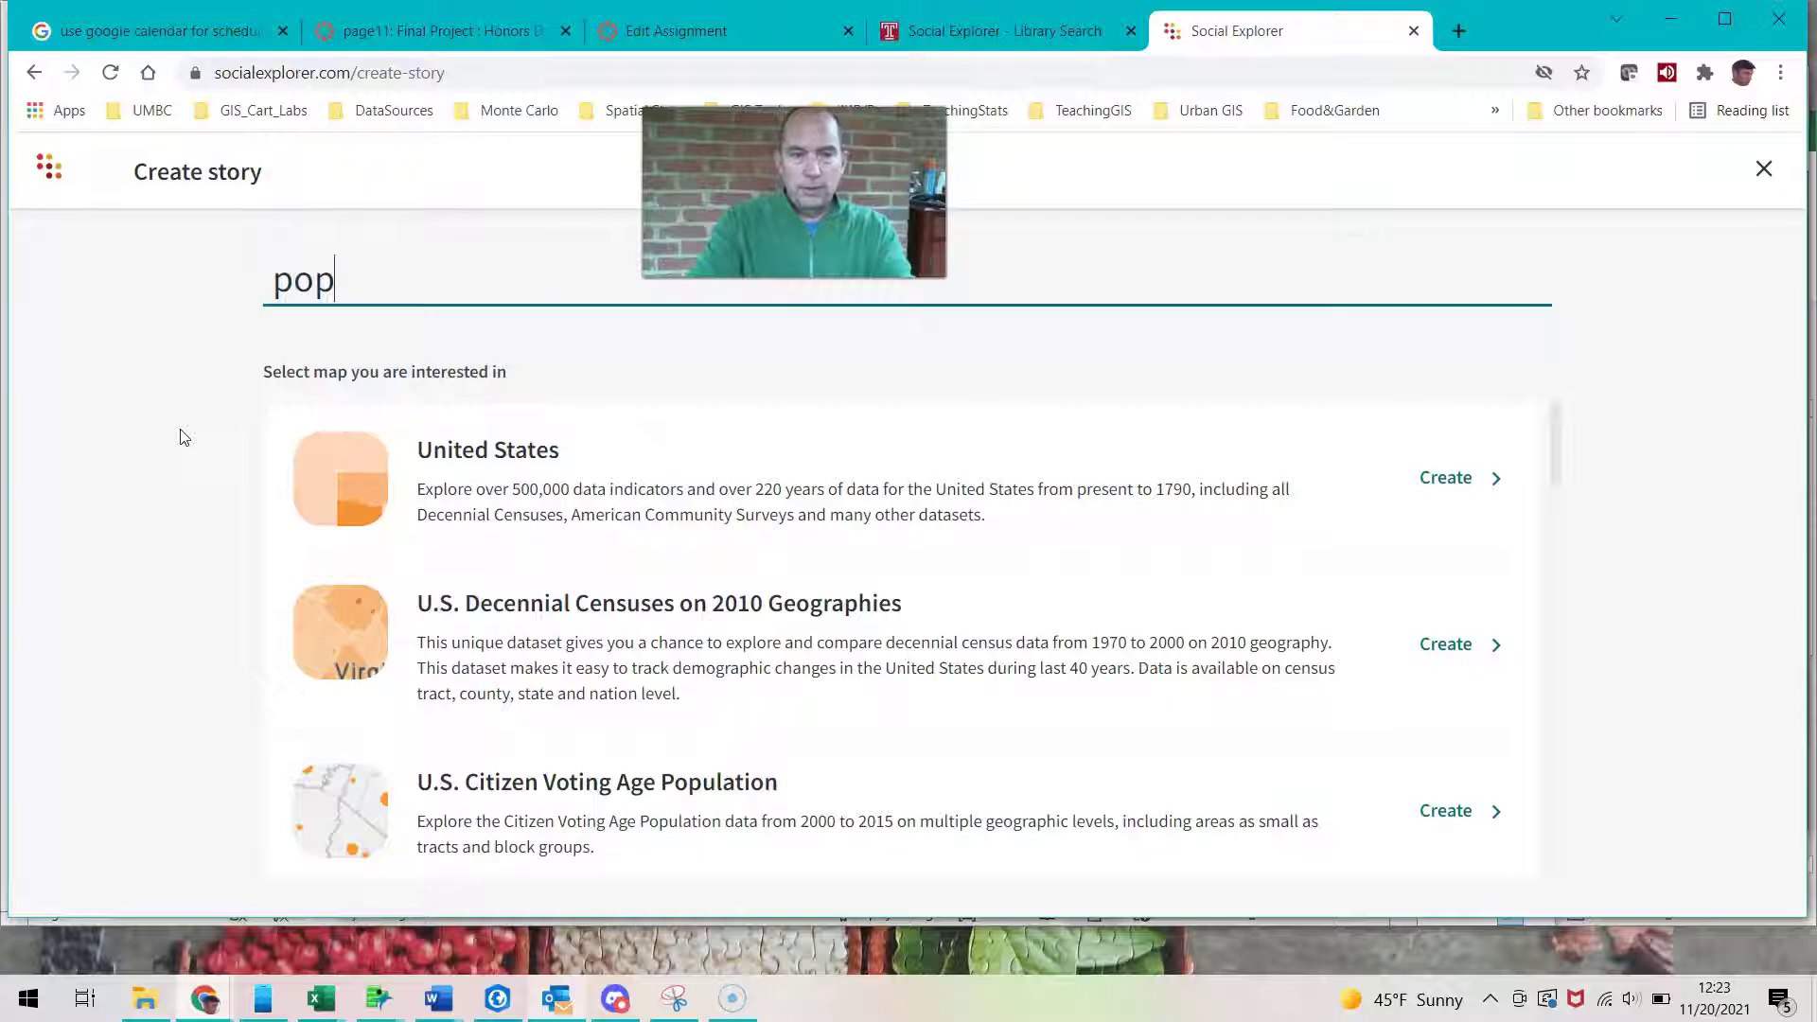
{"action": "type", "text": "dens "}
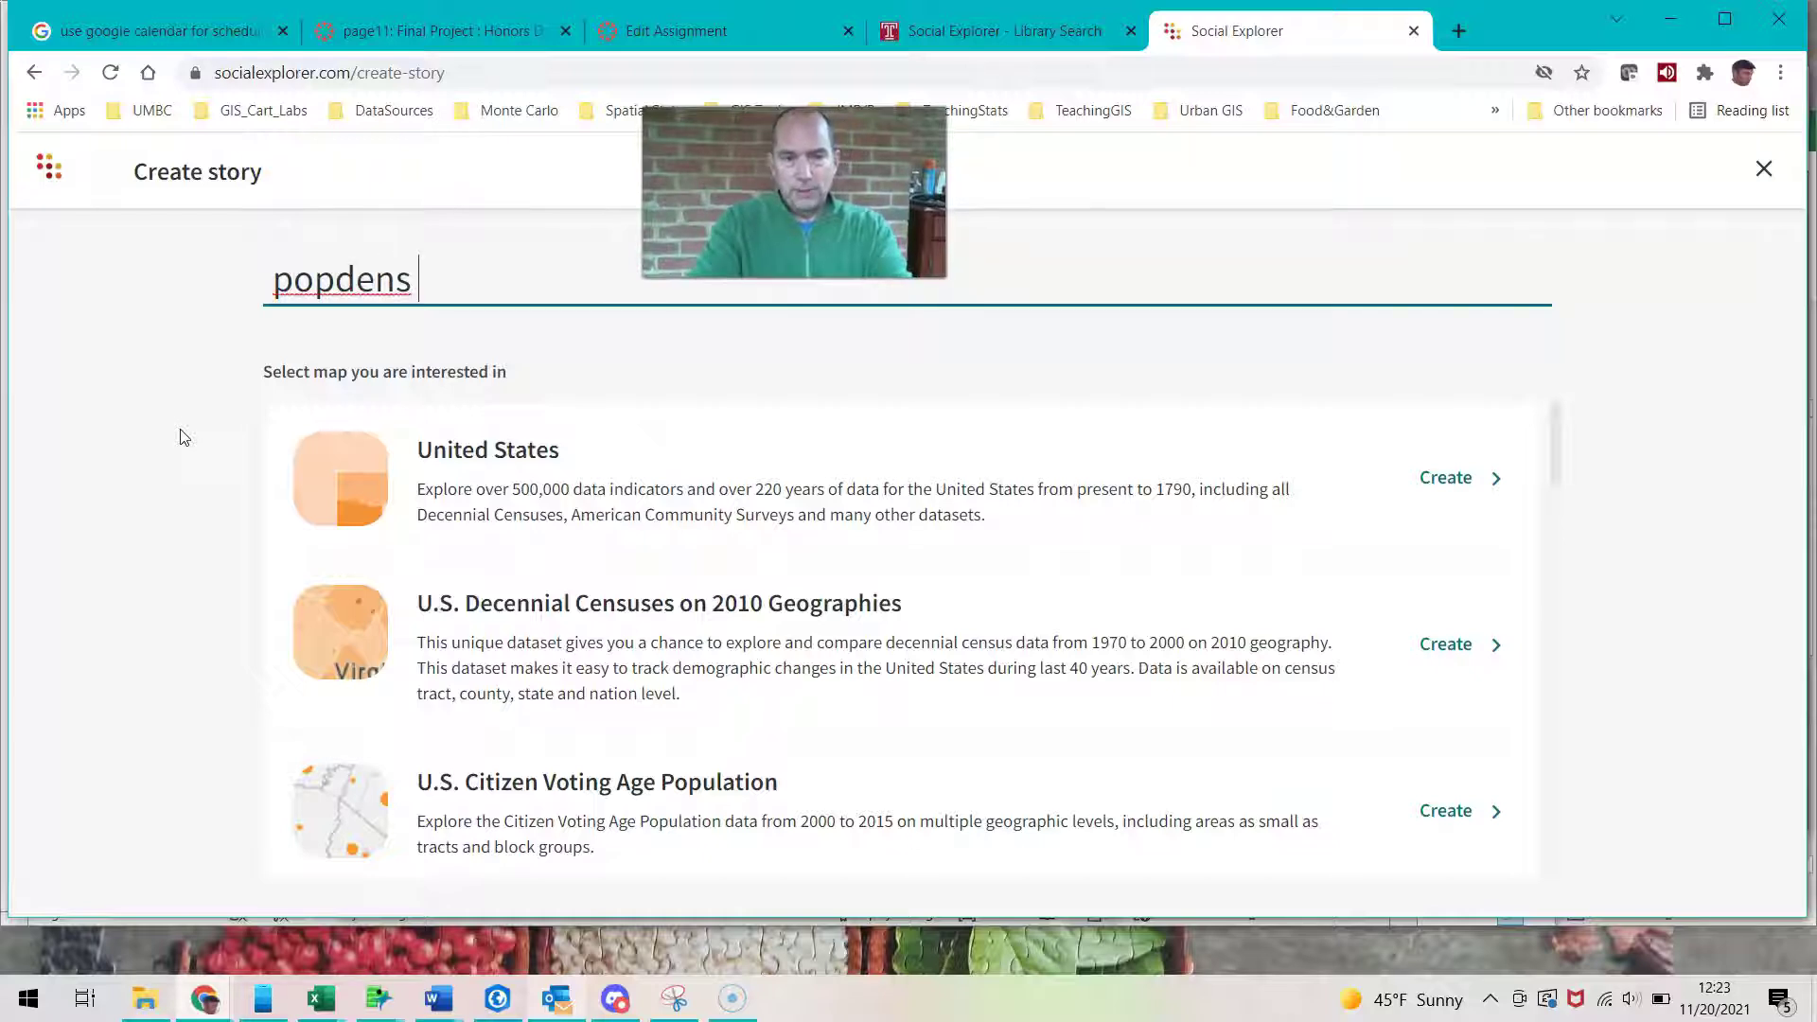
{"action": "type", "text": "& commuting"}
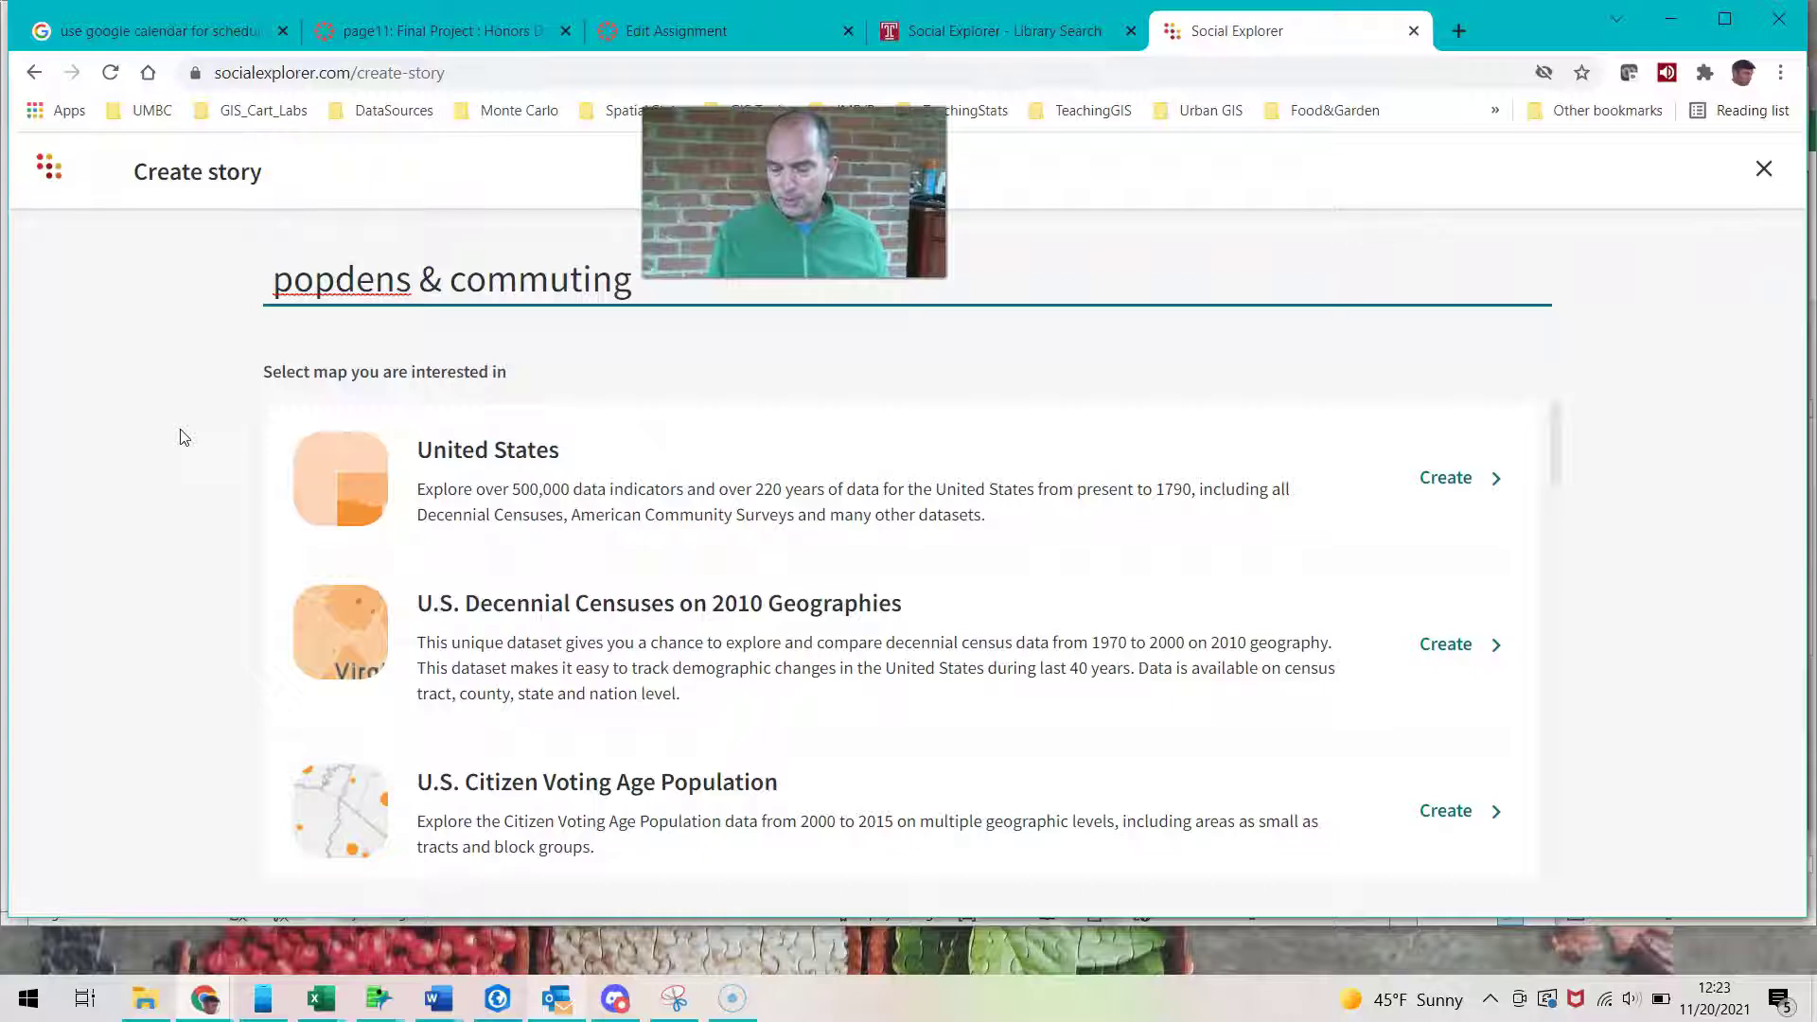
{"action": "left_click", "coordinate": [393, 488]}
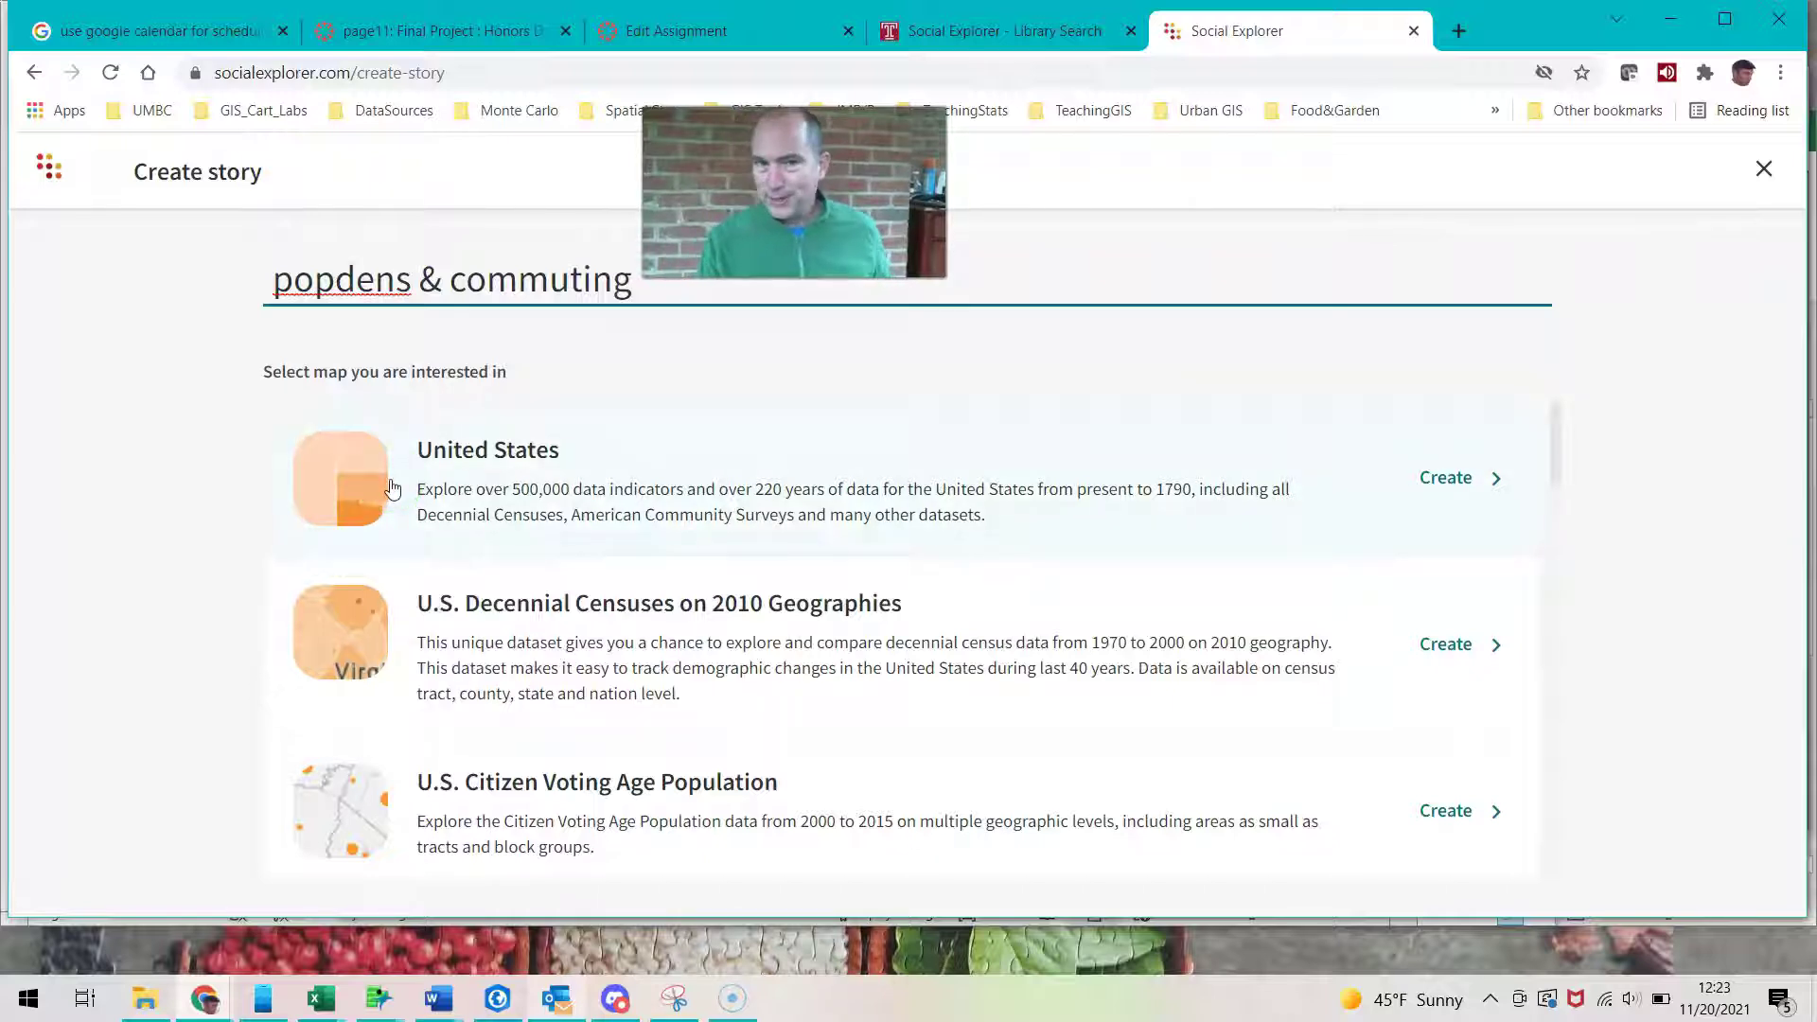
{"action": "left_click", "coordinate": [757, 364]}
{"action": "left_click", "coordinate": [670, 479]}
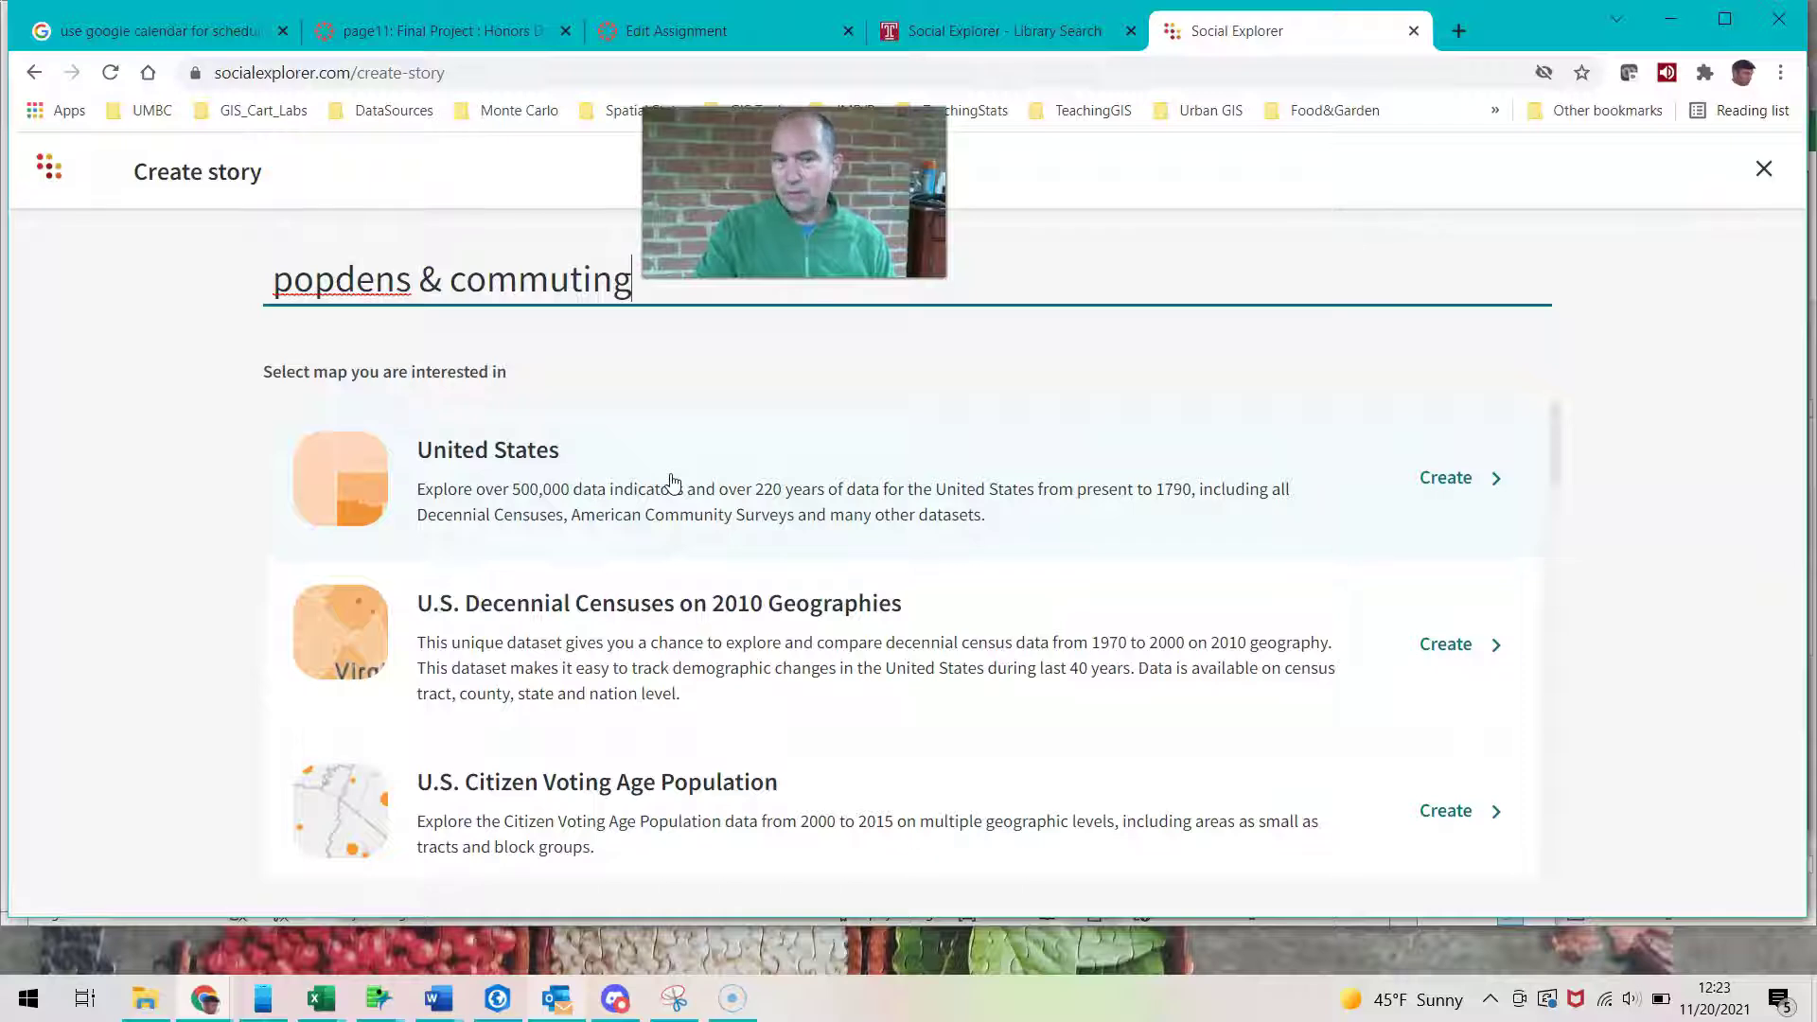
{"action": "left_click", "coordinate": [671, 483]}
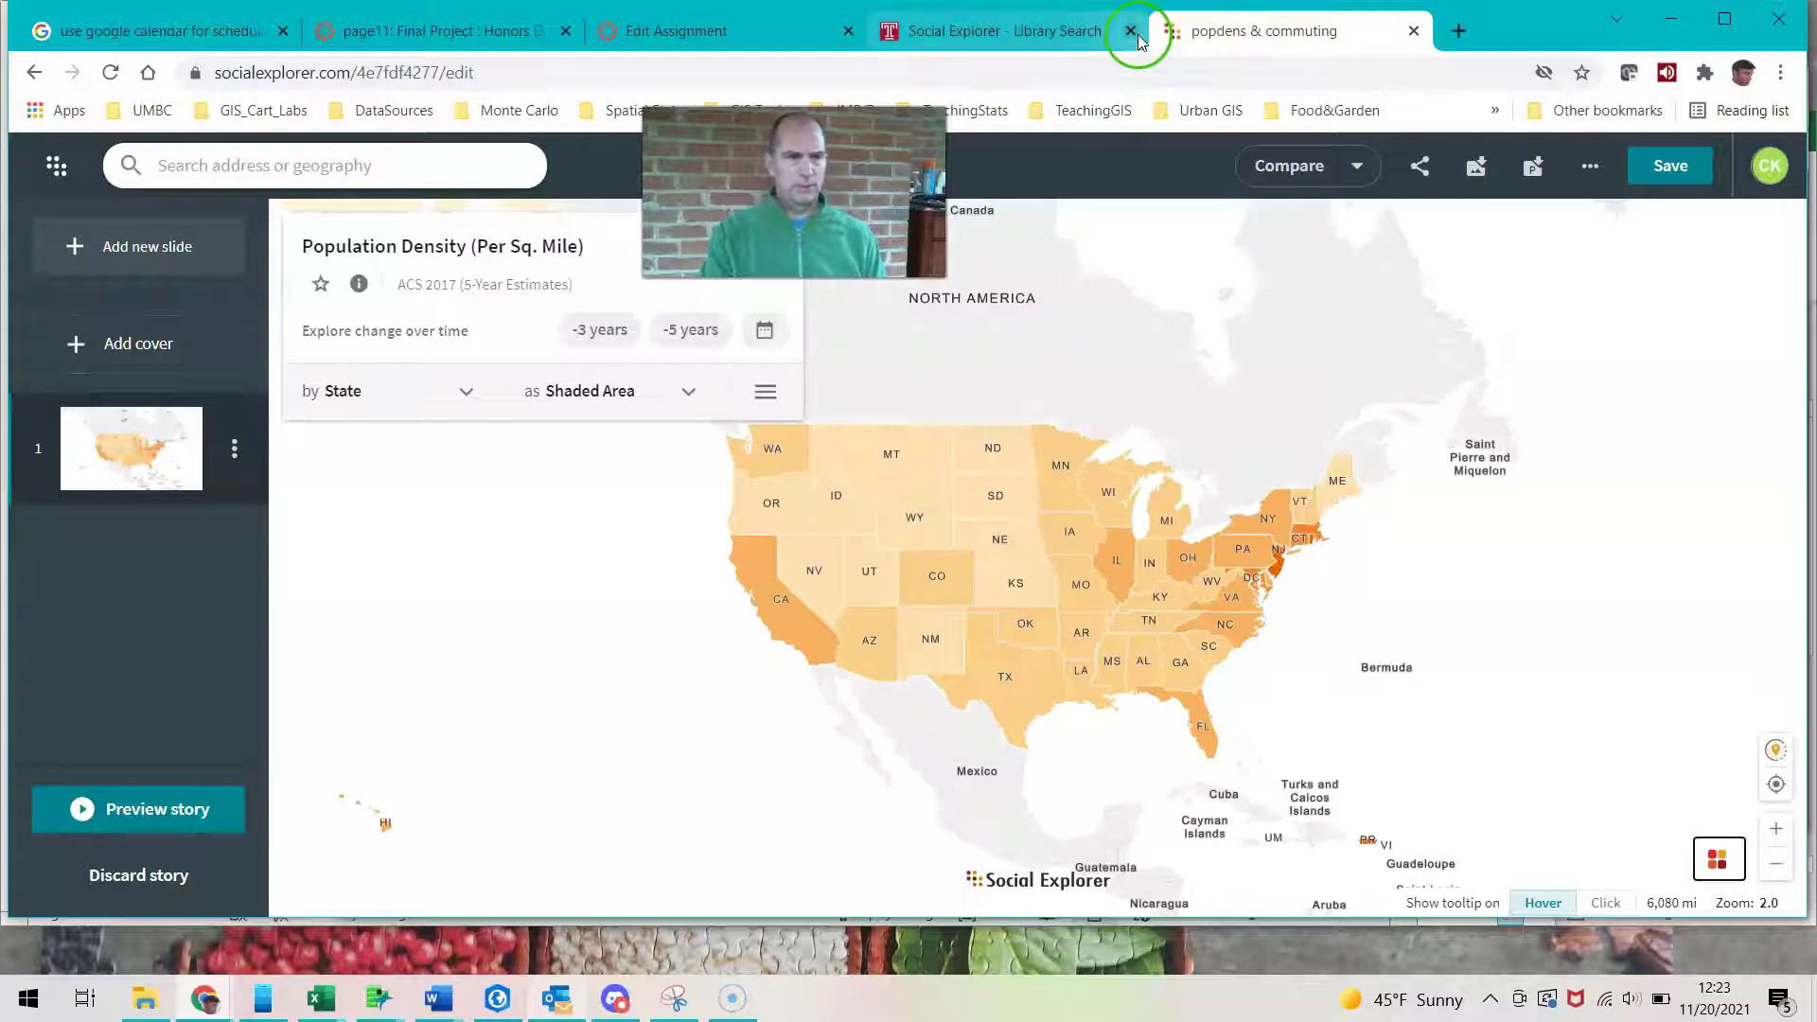
Step: Add a second slide with a single map to the story
{"action": "mouse_move", "coordinate": [1046, 573]}
{"action": "mouse_move", "coordinate": [924, 598]}
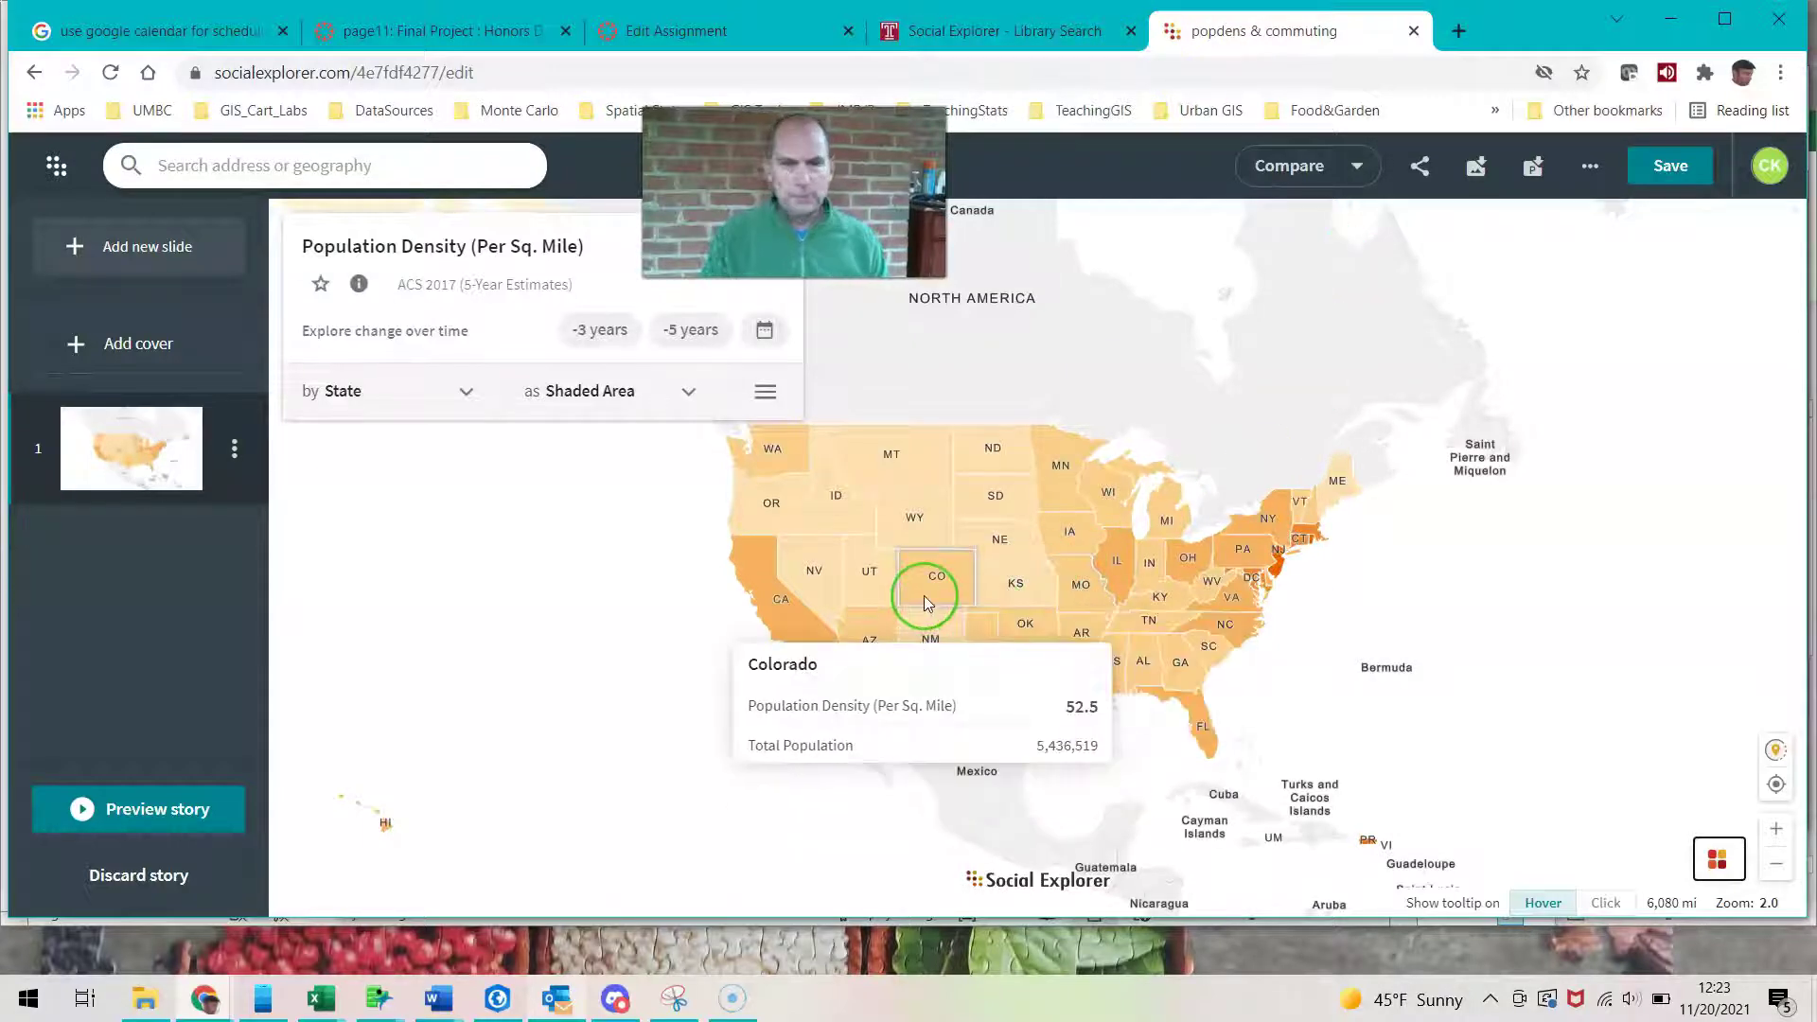
{"action": "mouse_move", "coordinate": [1233, 598]}
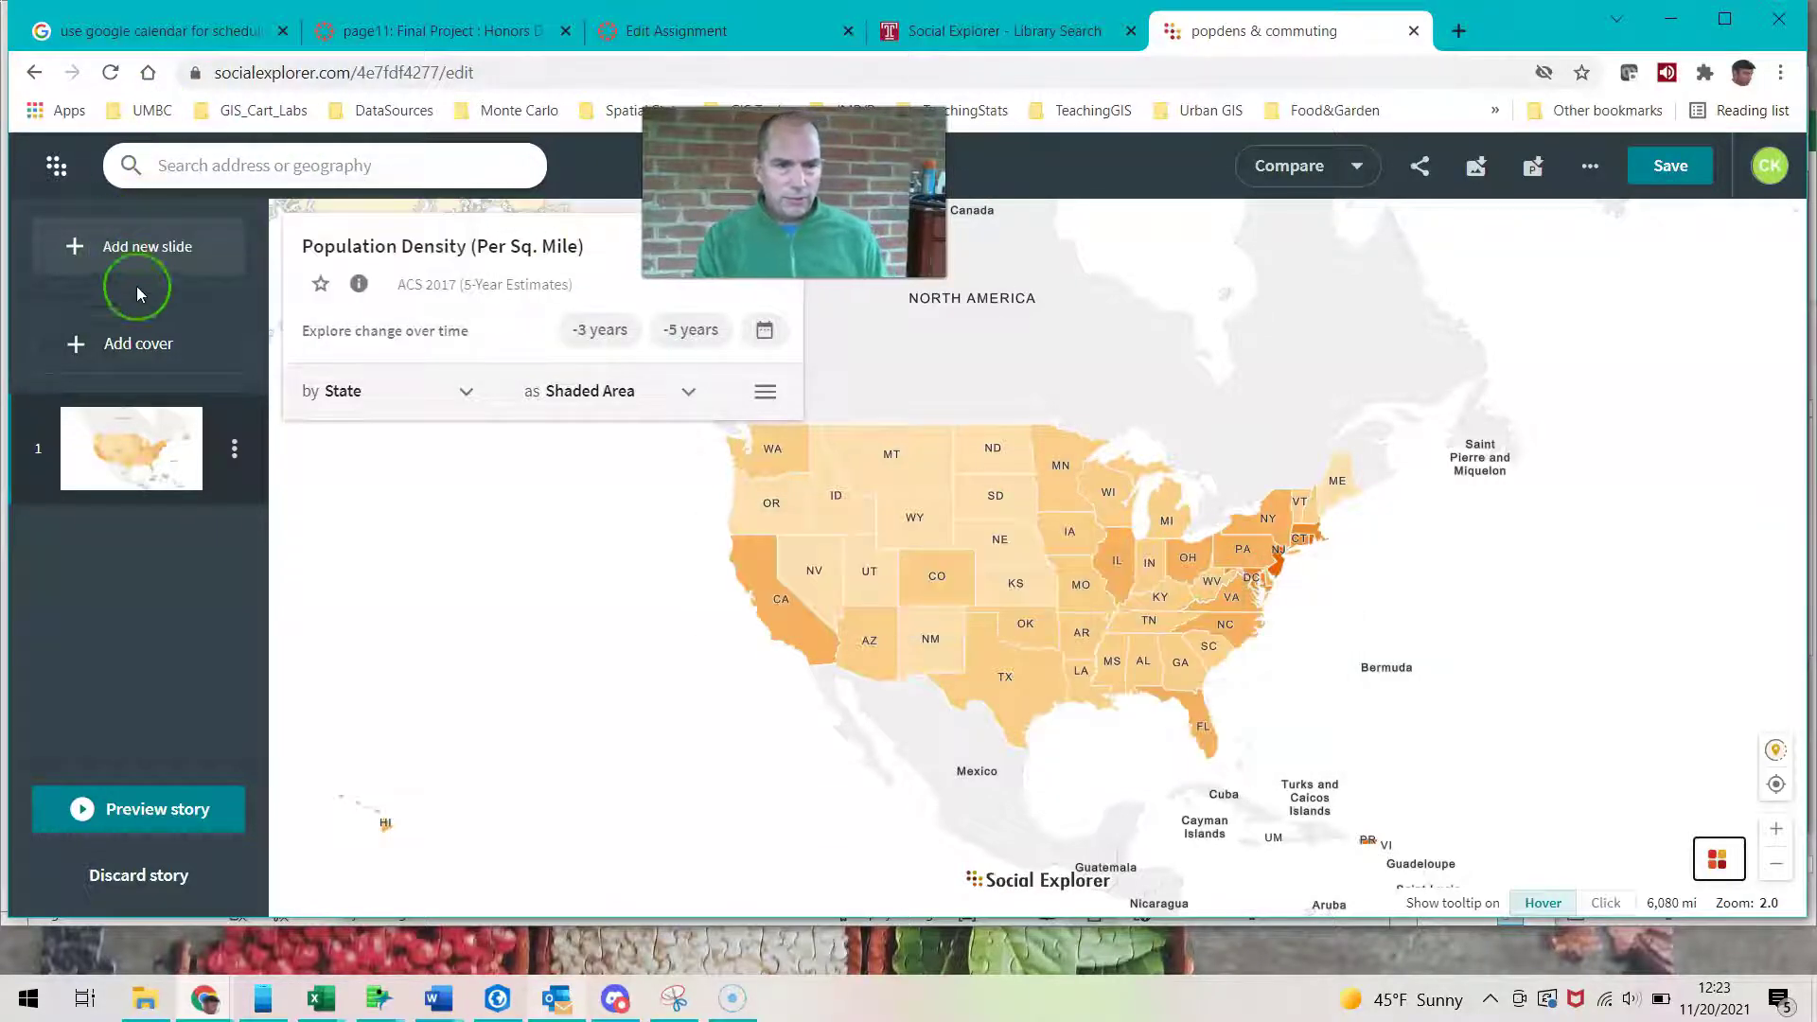
{"action": "left_click", "coordinate": [178, 247]}
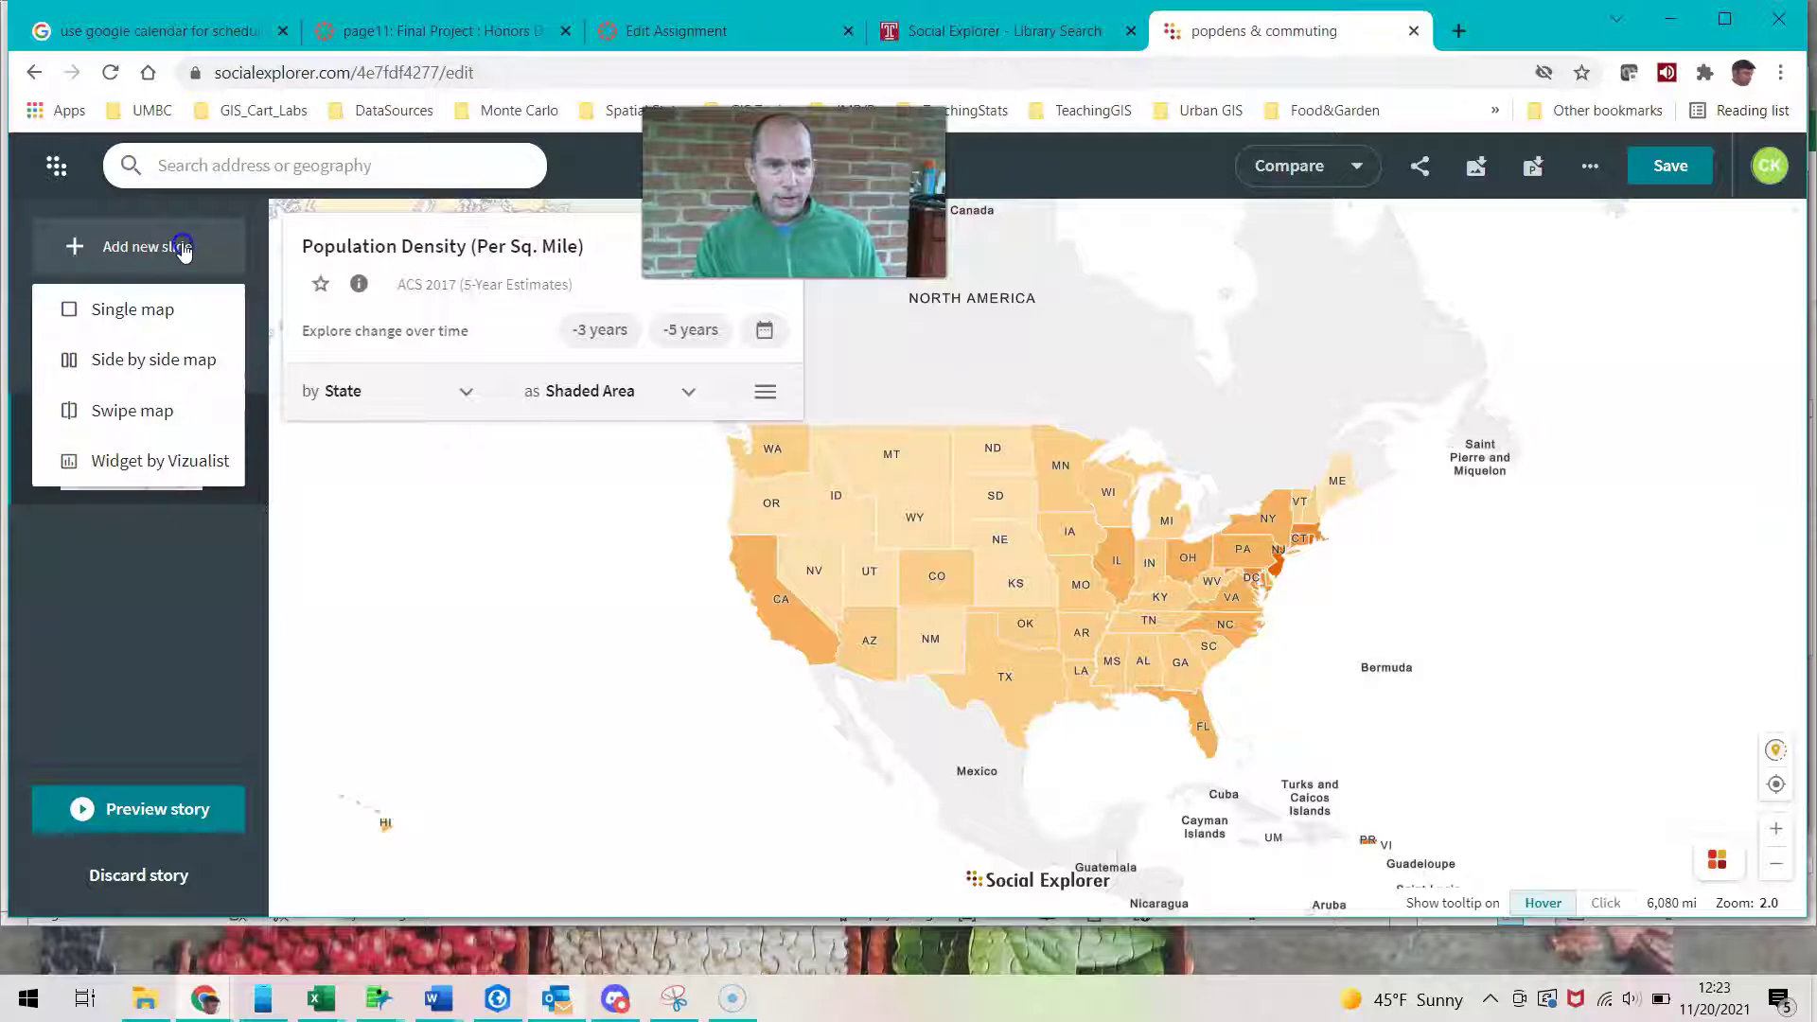
{"action": "left_click", "coordinate": [159, 325]}
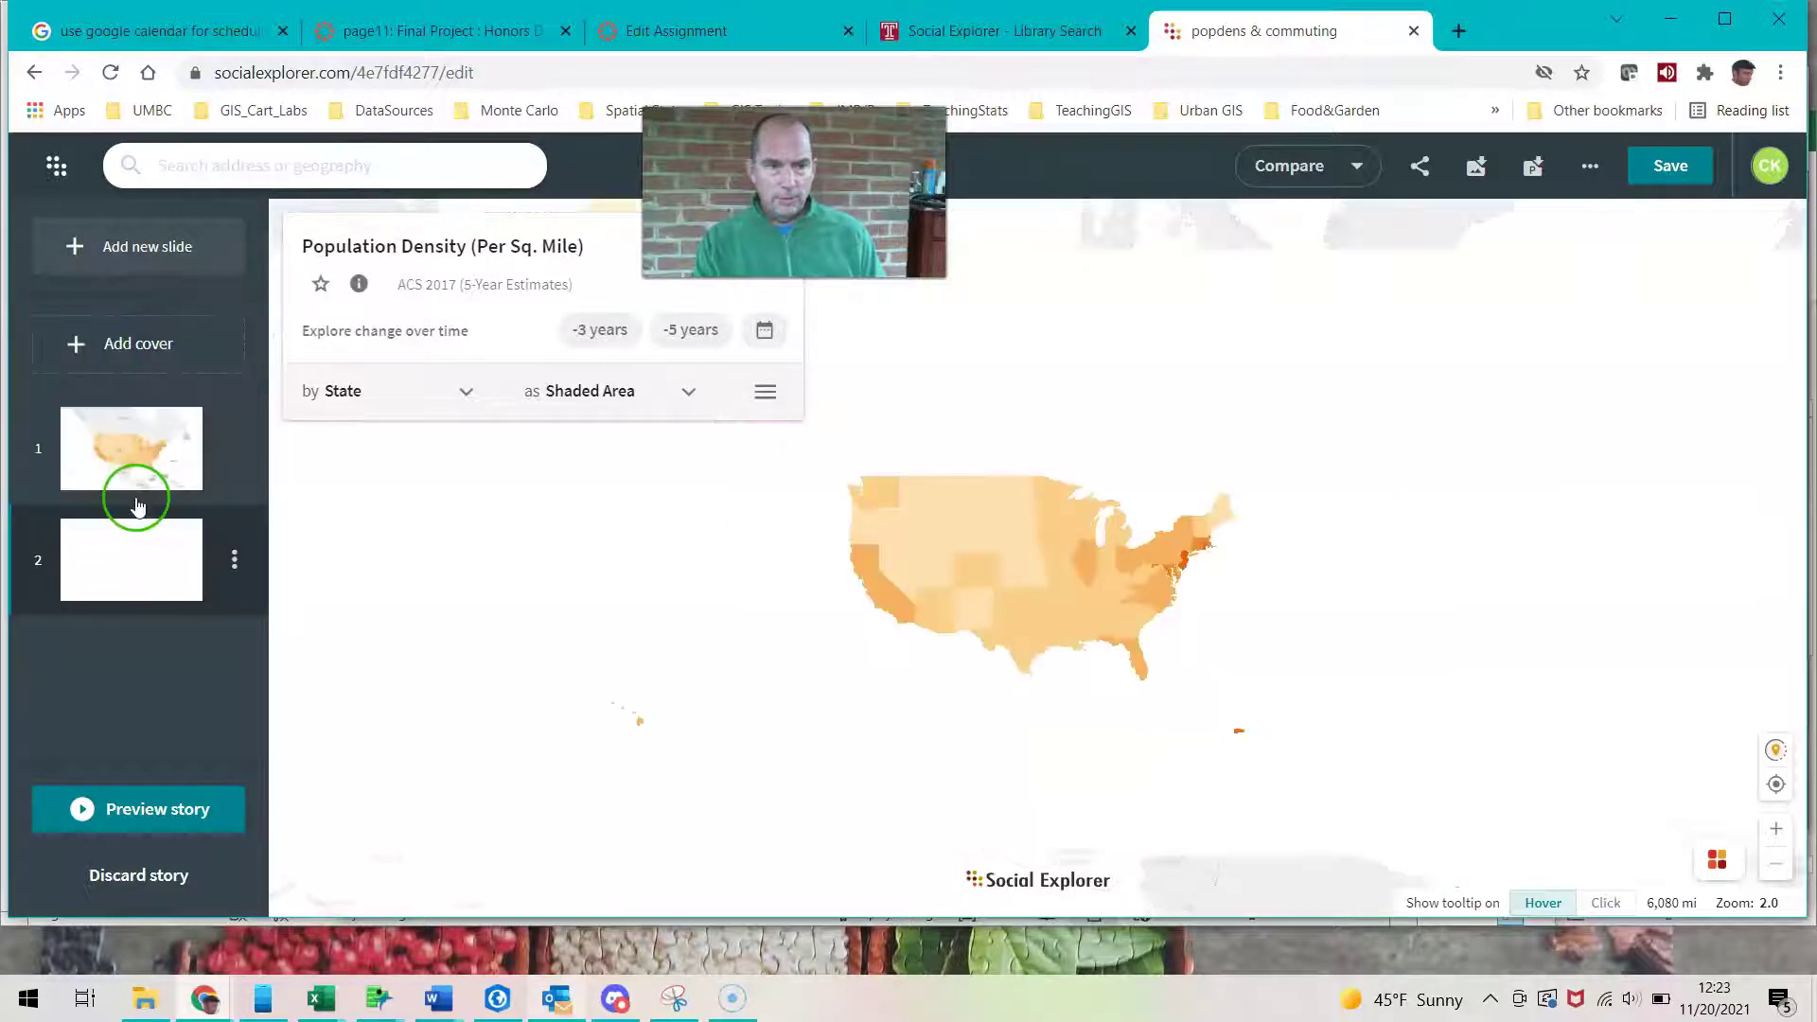
{"action": "left_click", "coordinate": [140, 580]}
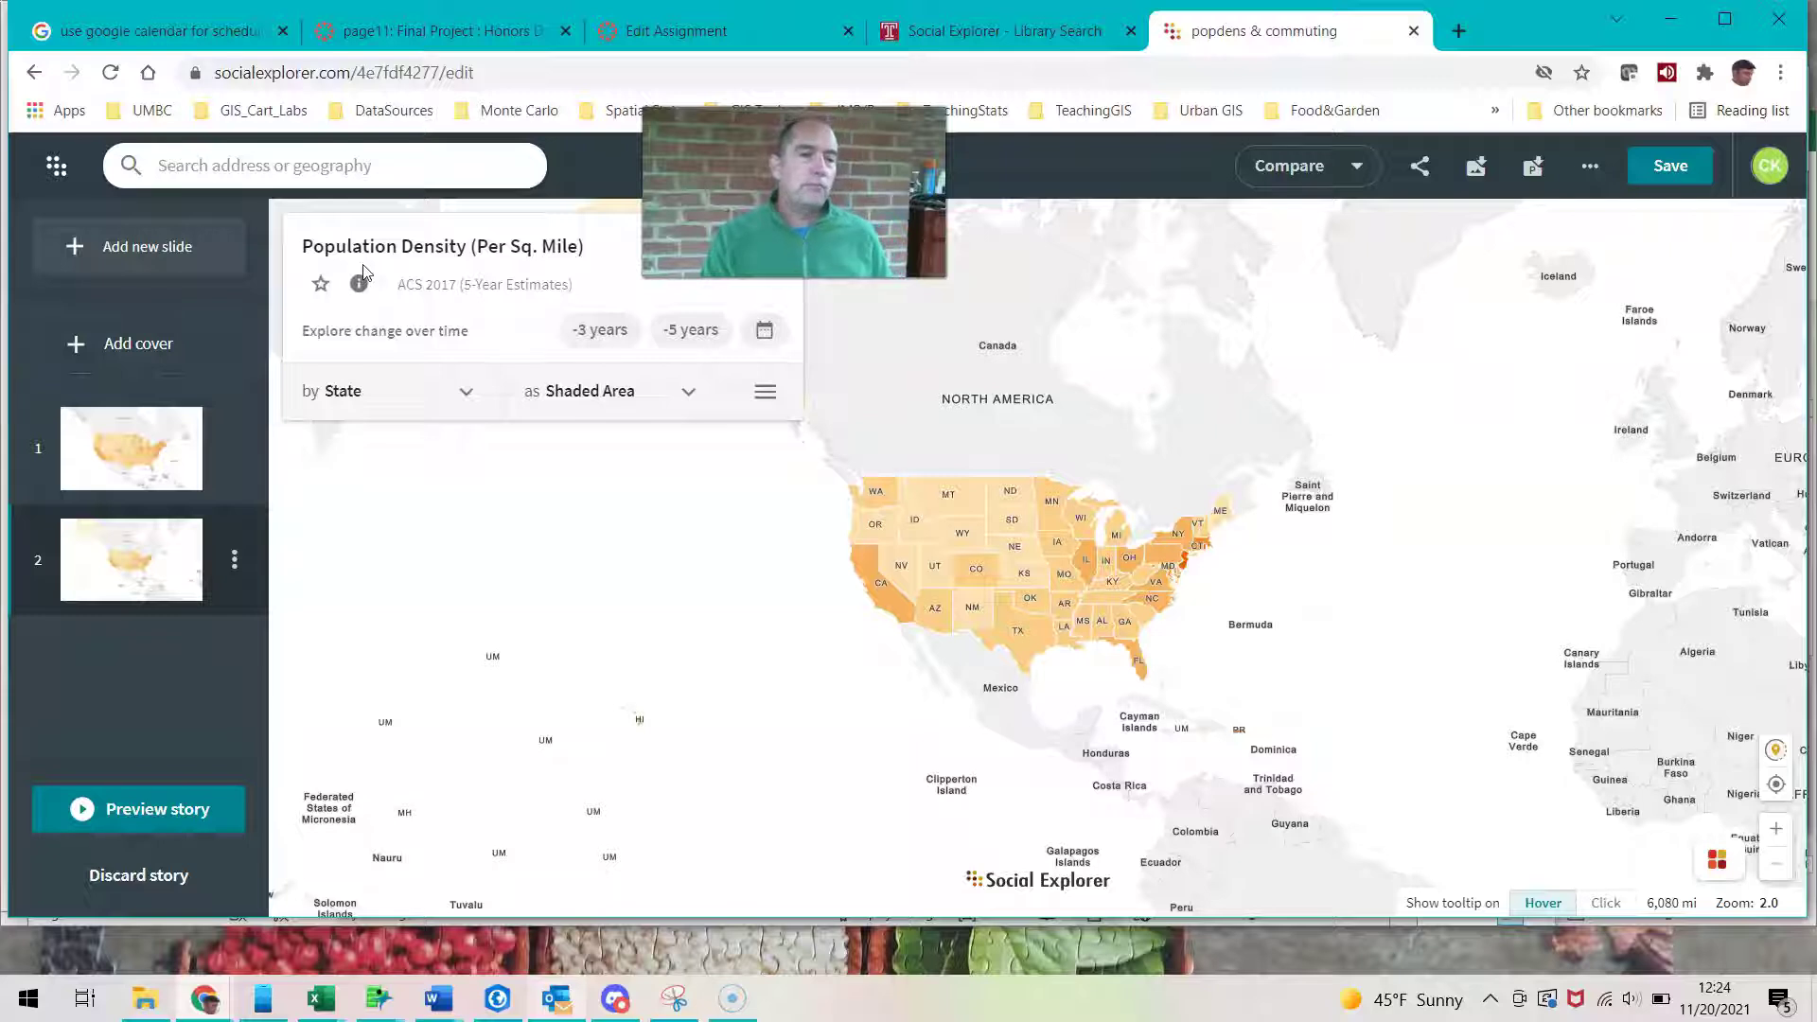
Step: Switch the first slide to the side-by-side compare view
{"action": "left_click", "coordinate": [145, 448]}
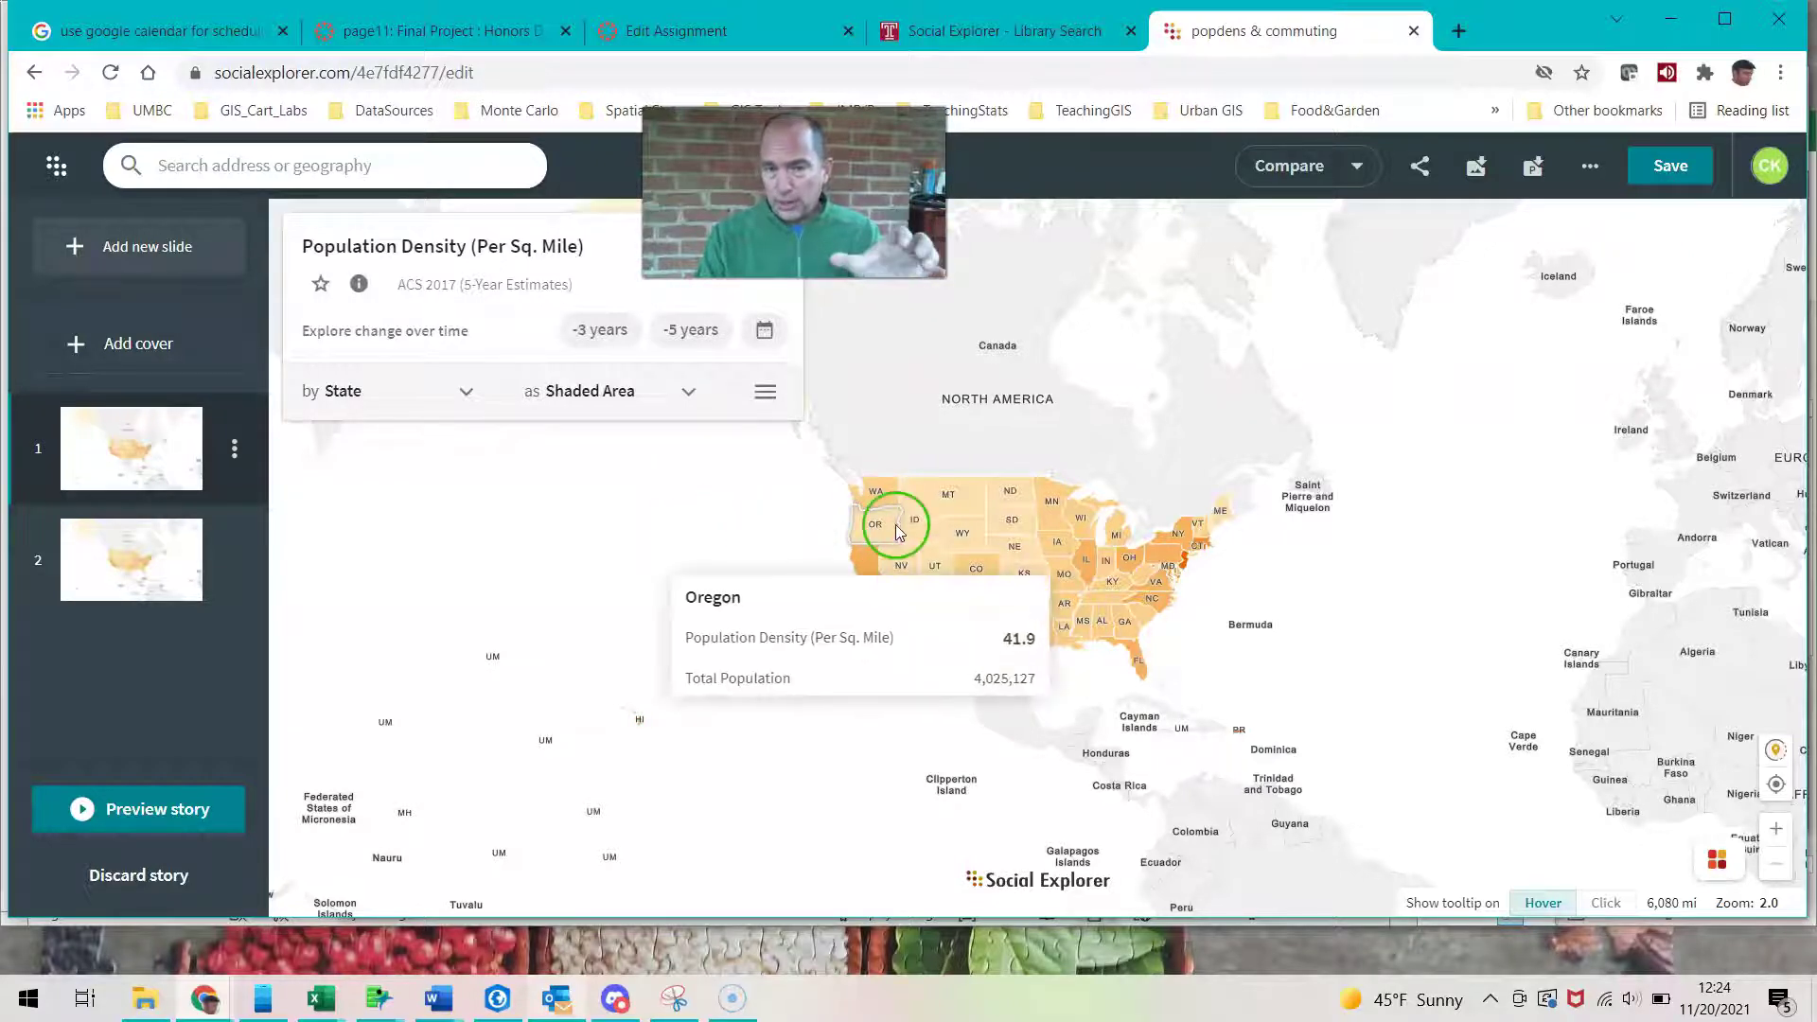
{"action": "left_click", "coordinate": [1356, 167]}
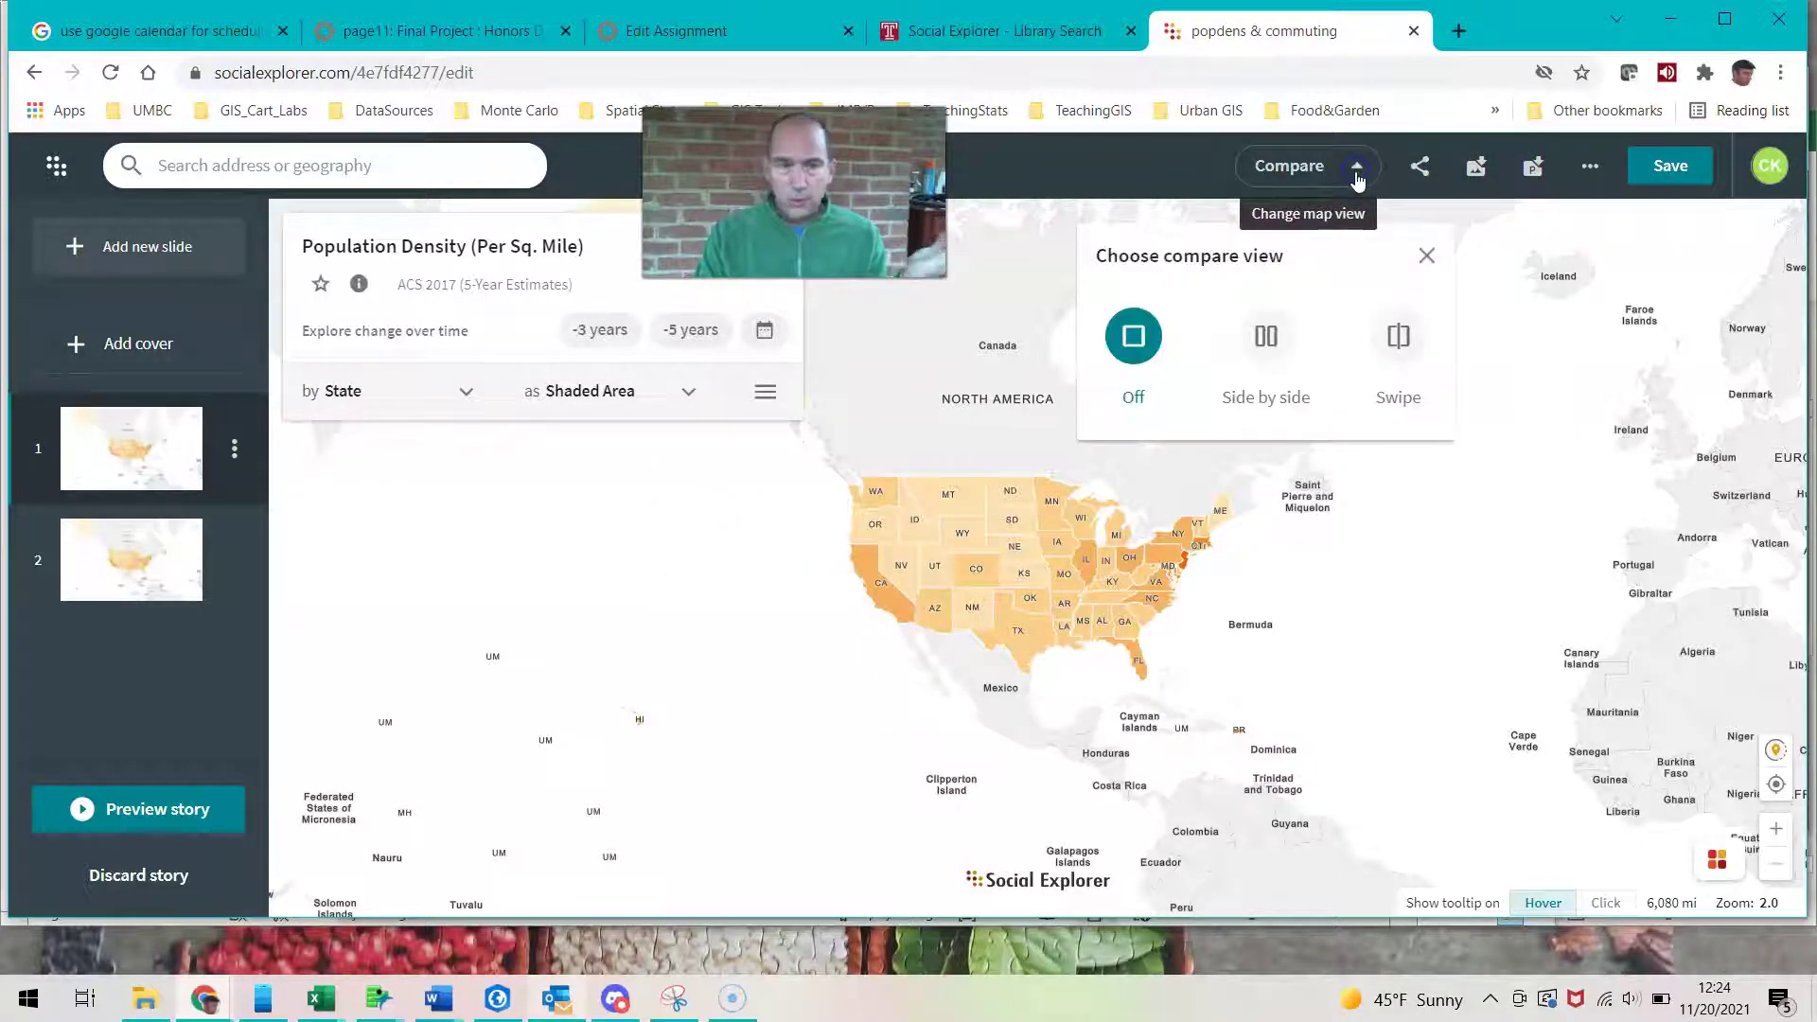
{"action": "left_click", "coordinate": [1267, 341]}
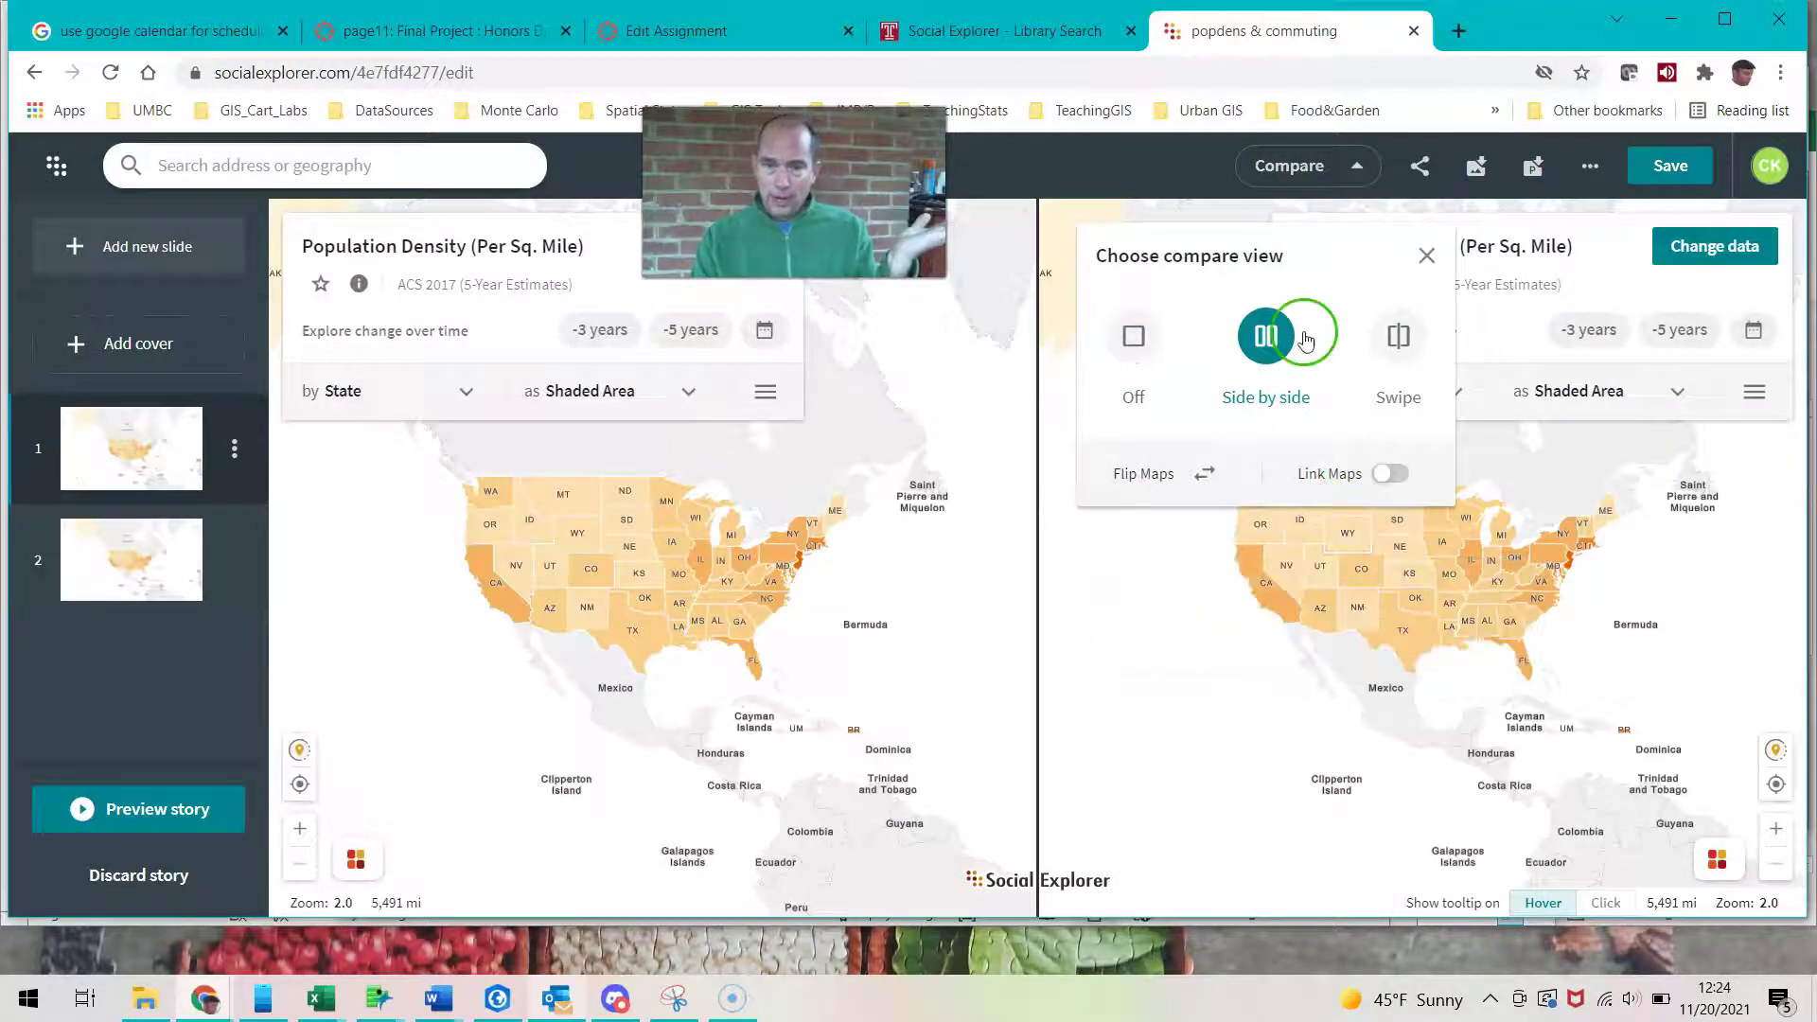
{"action": "left_click", "coordinate": [1431, 263]}
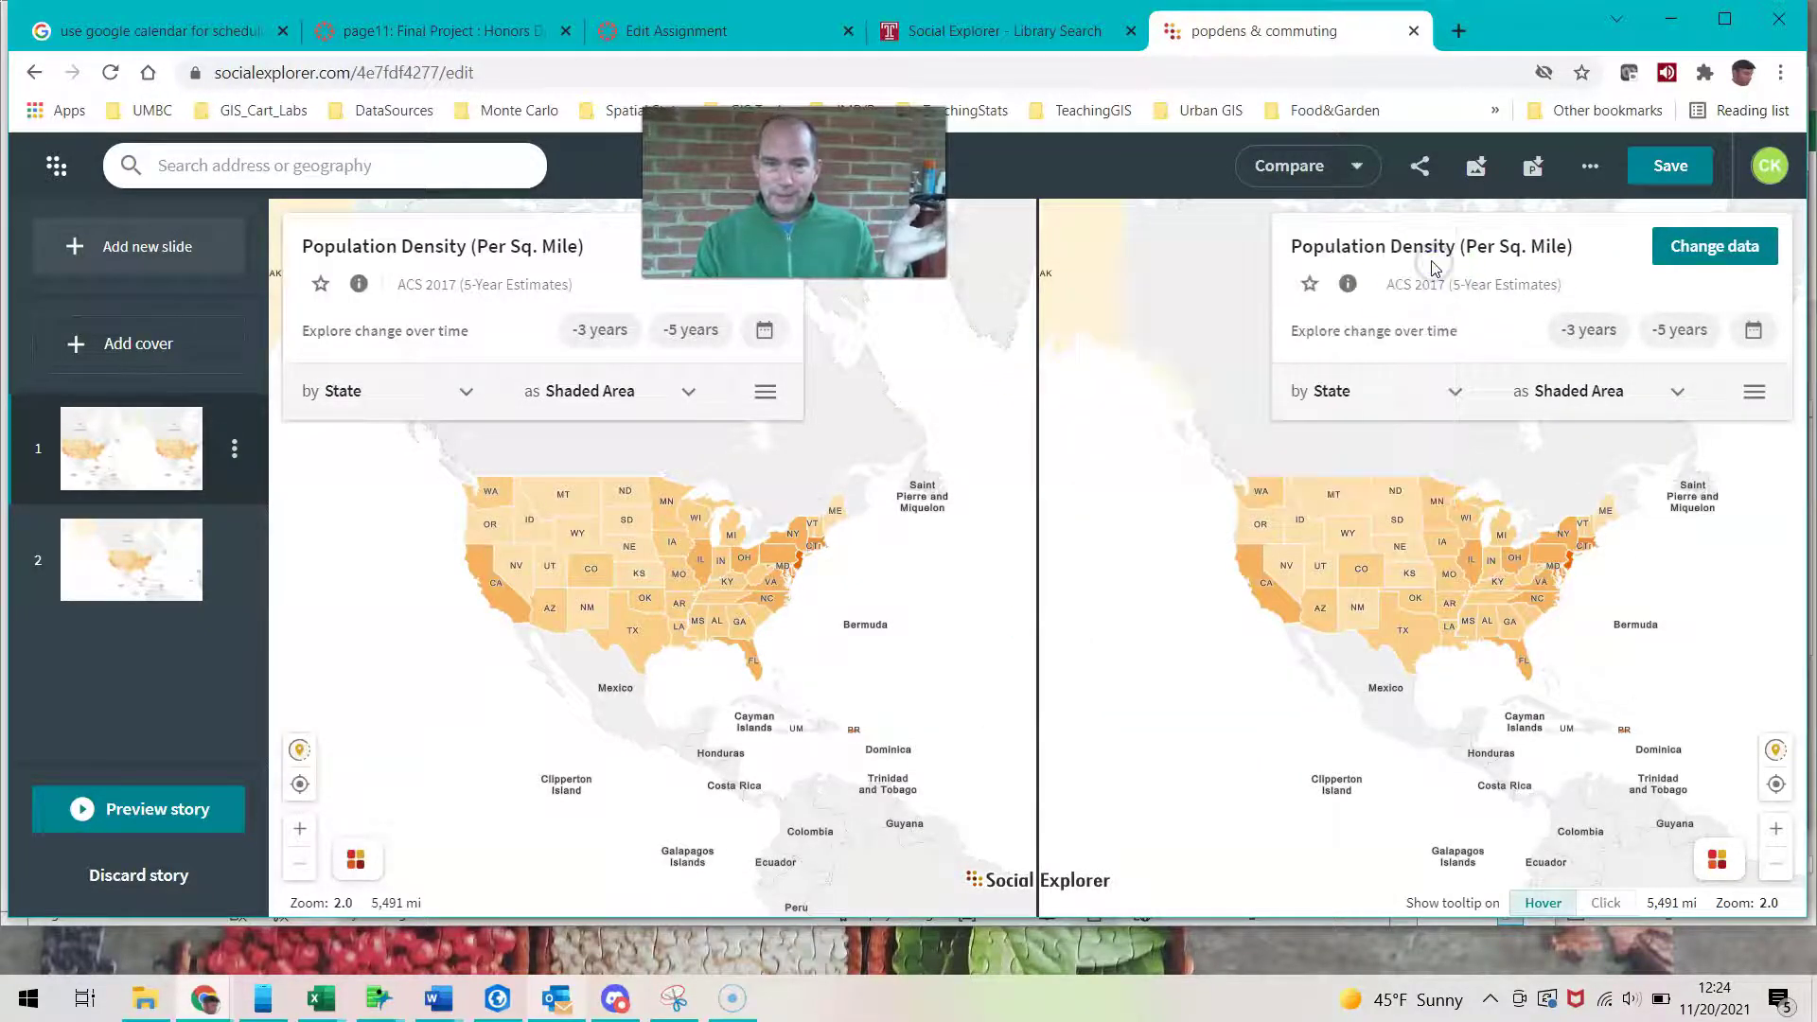
Step: Search the second comparison map's data for "commute times"
{"action": "left_click", "coordinate": [1708, 250]}
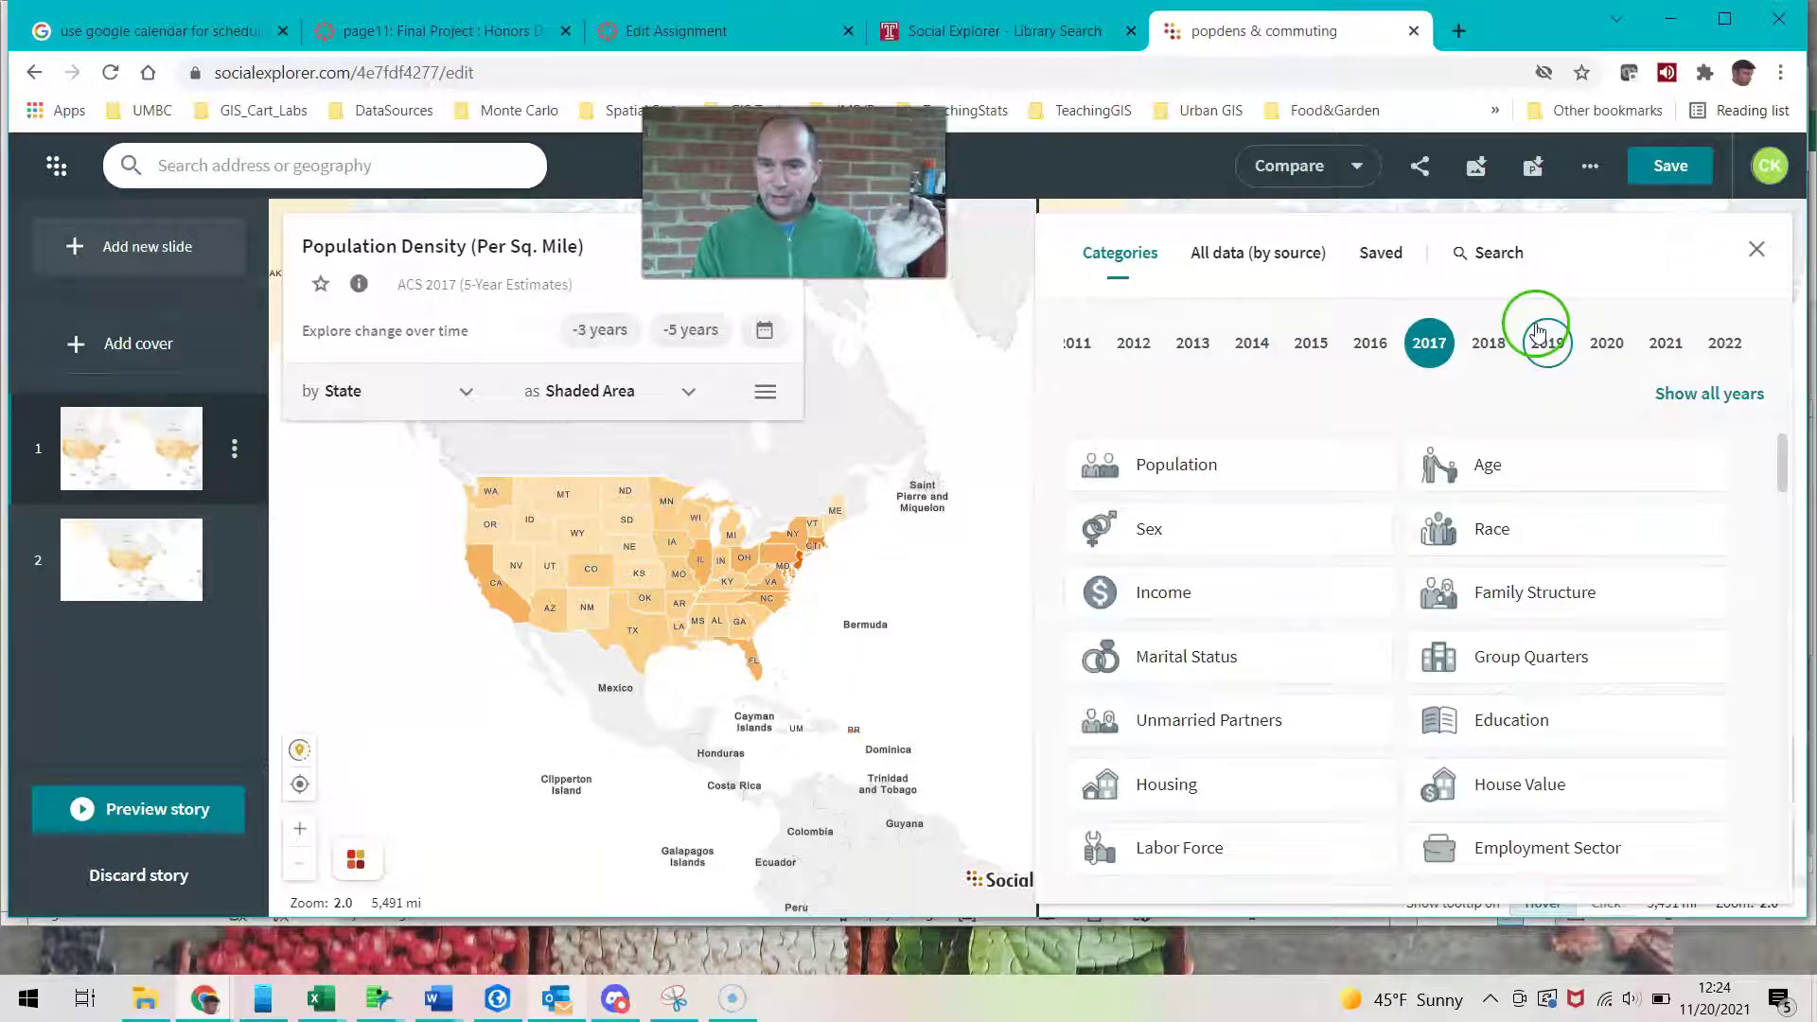
{"action": "left_click", "coordinate": [1502, 263]}
{"action": "type", "text": "c"}
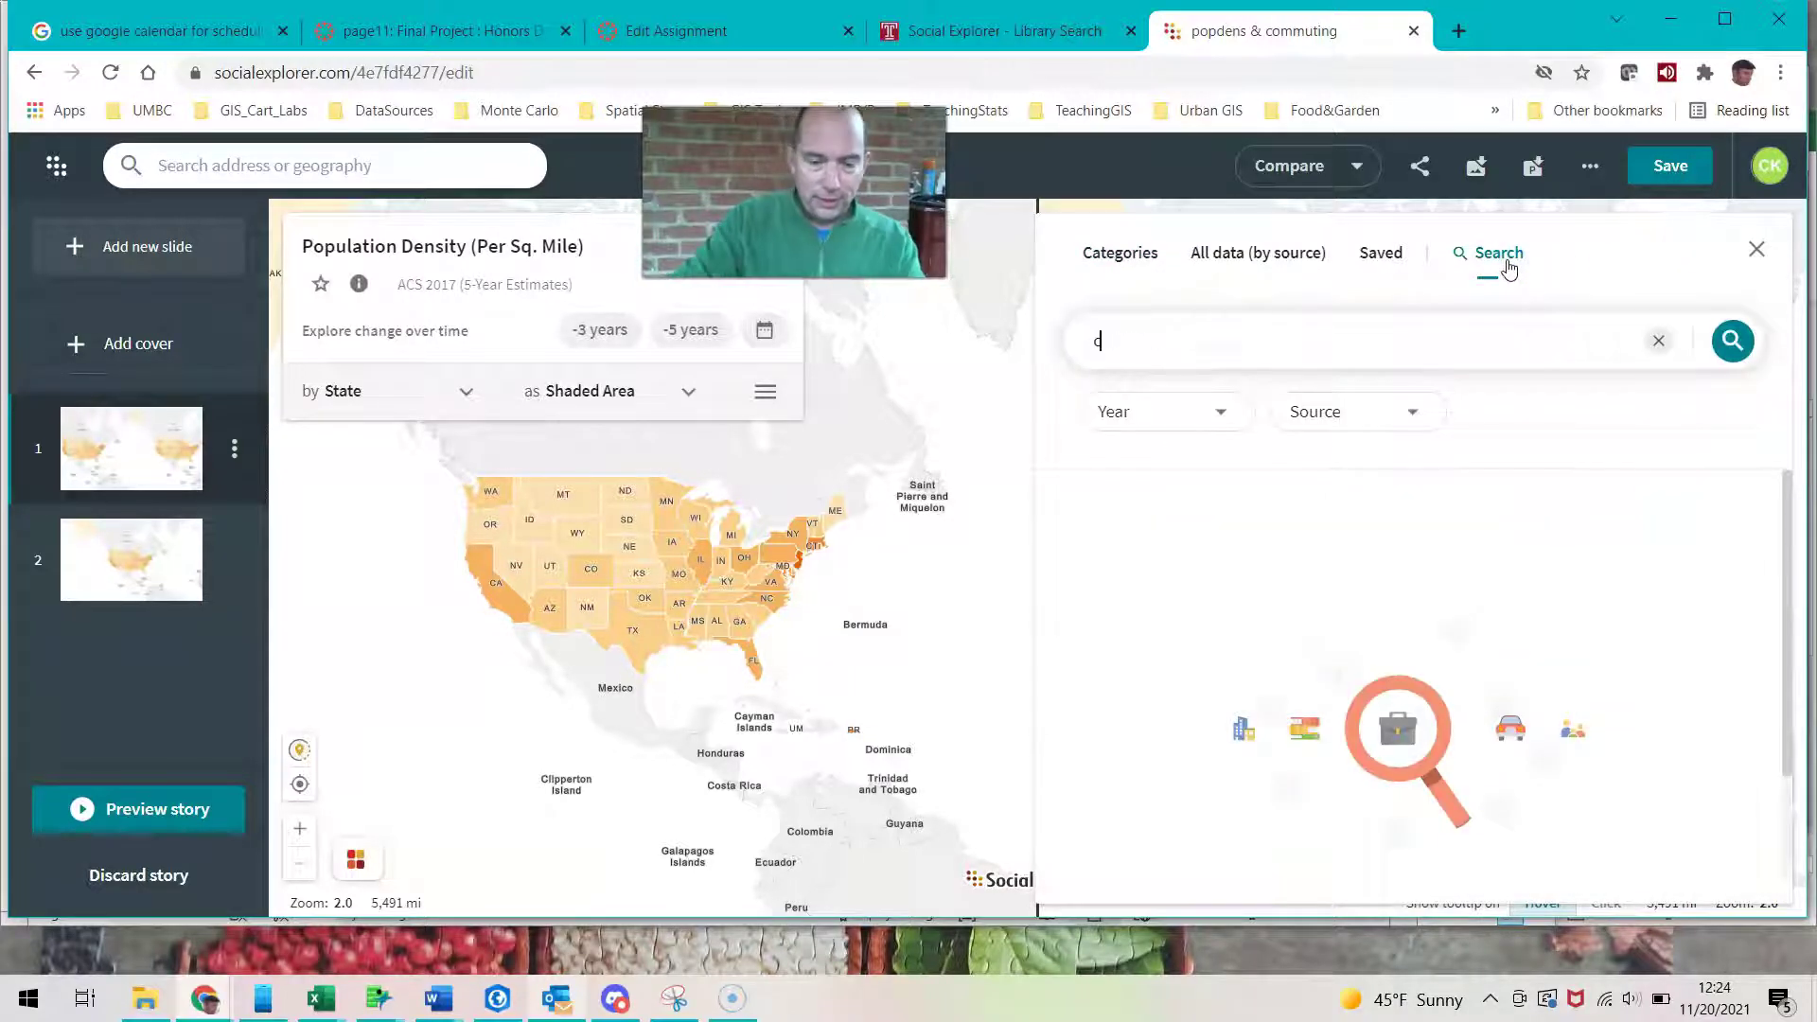
{"action": "type", "text": "ommu"}
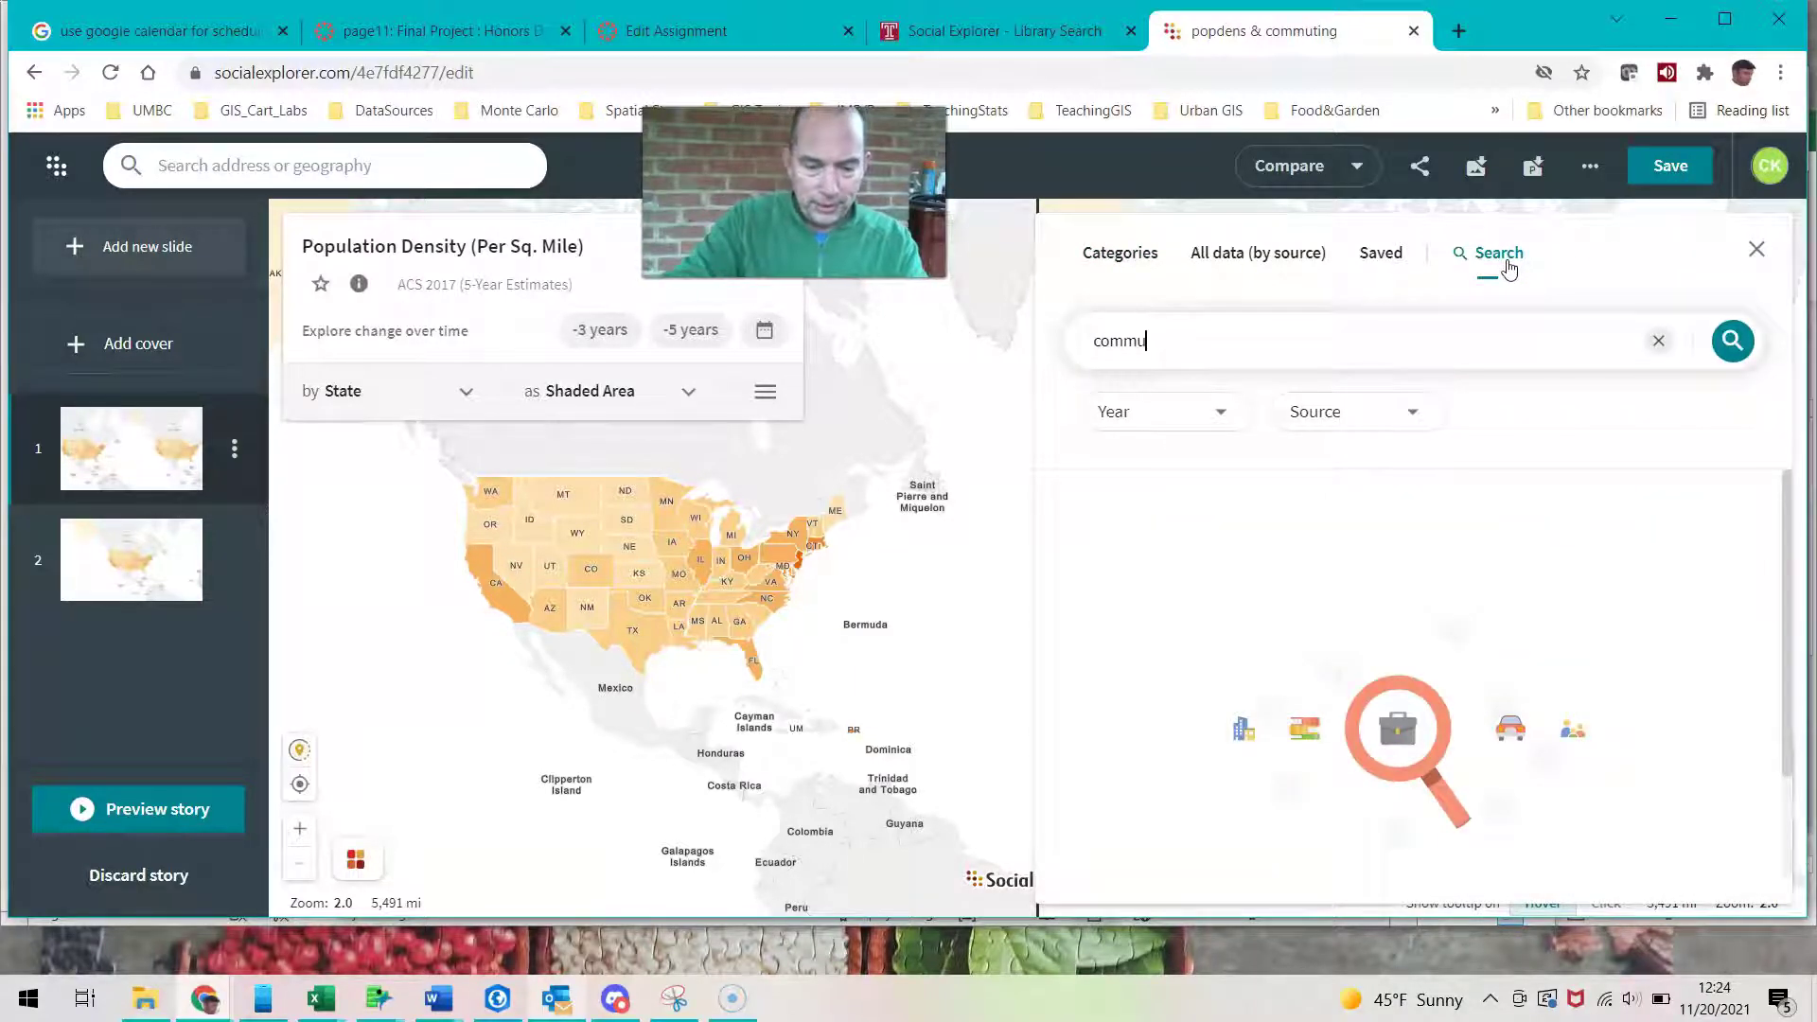
{"action": "type", "text": "te times"}
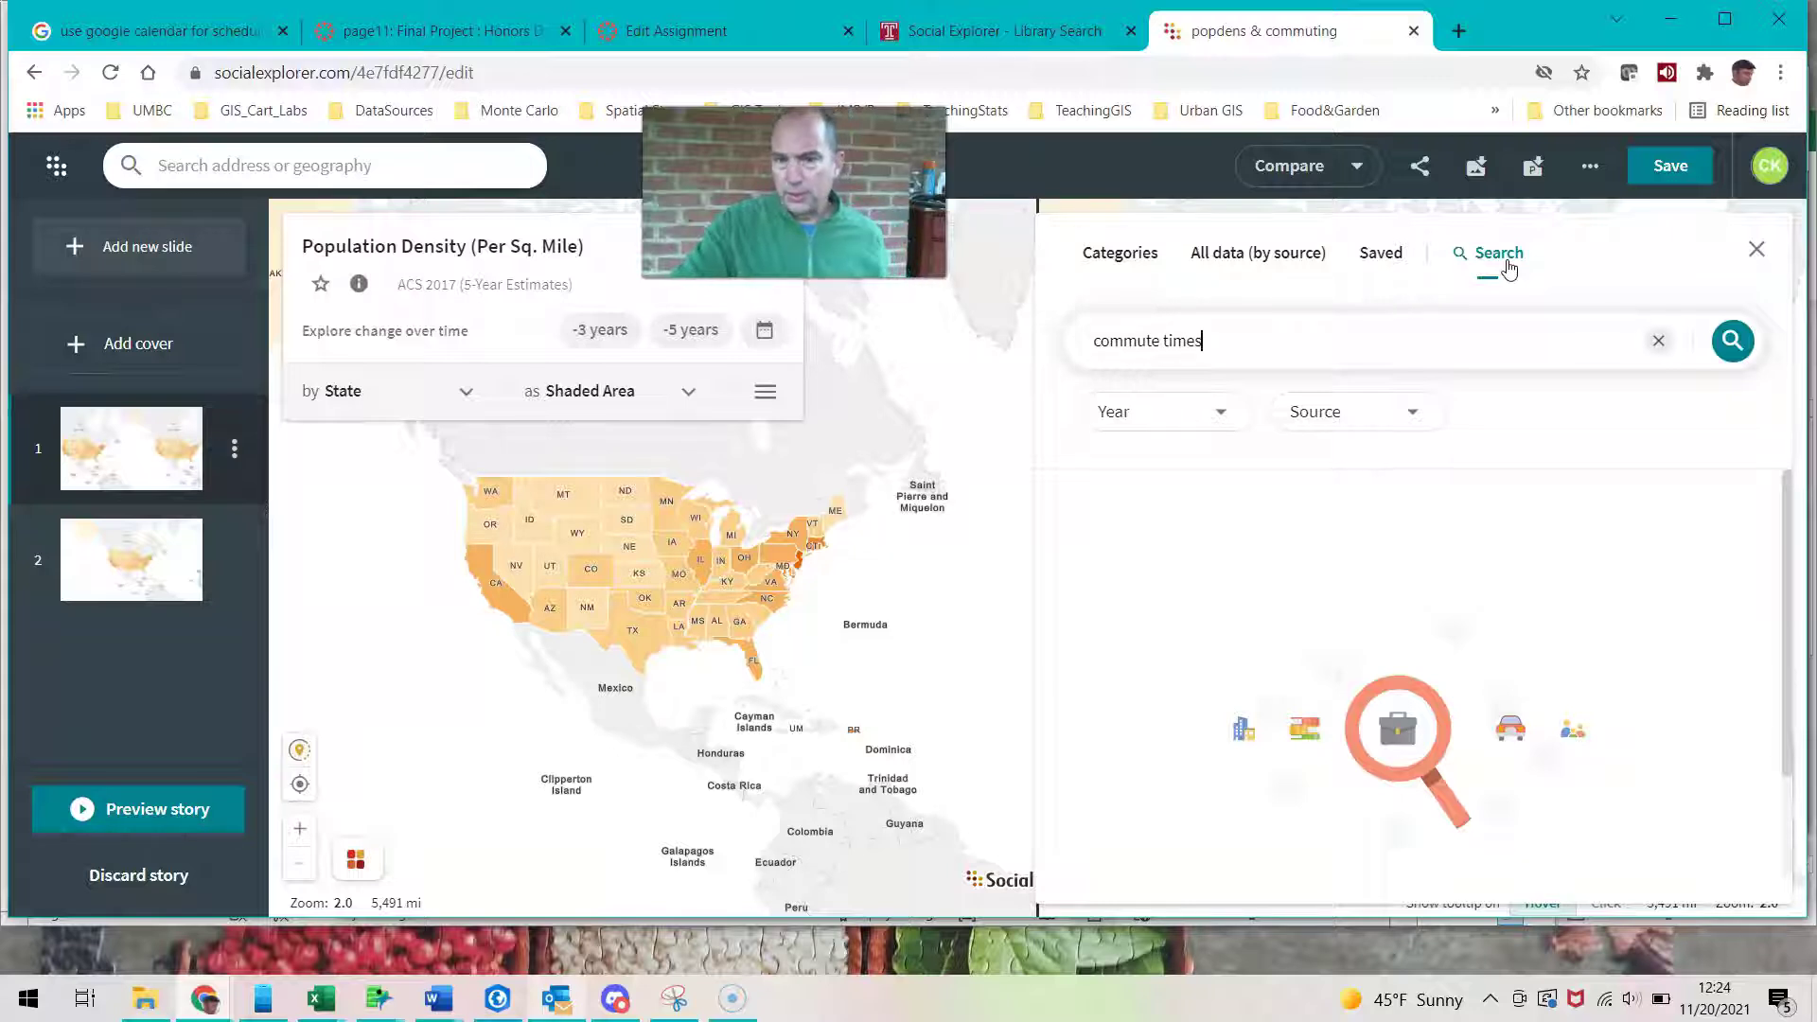
{"action": "key", "text": "Return"}
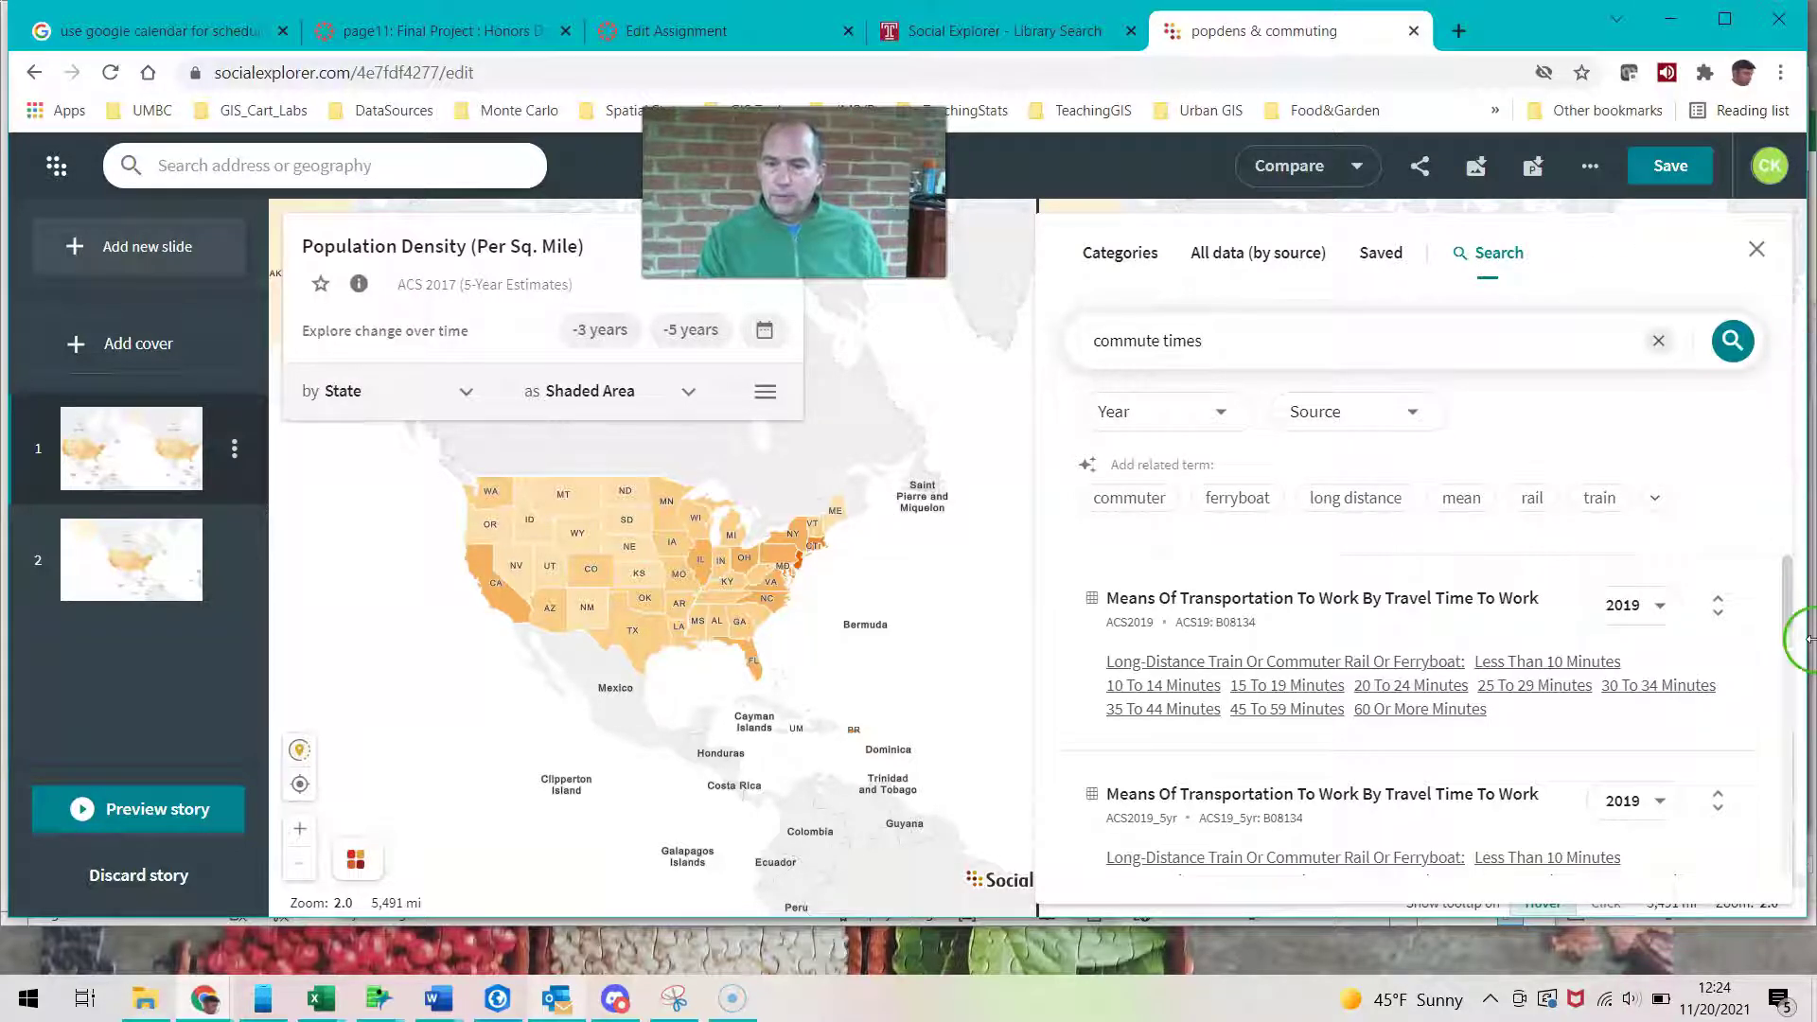
Step: Map the 60 Or More Minutes total from the ACS 2019 Means Of Transportation To Work By Travel Time To Work table on the second map
{"action": "left_click", "coordinate": [1487, 603]}
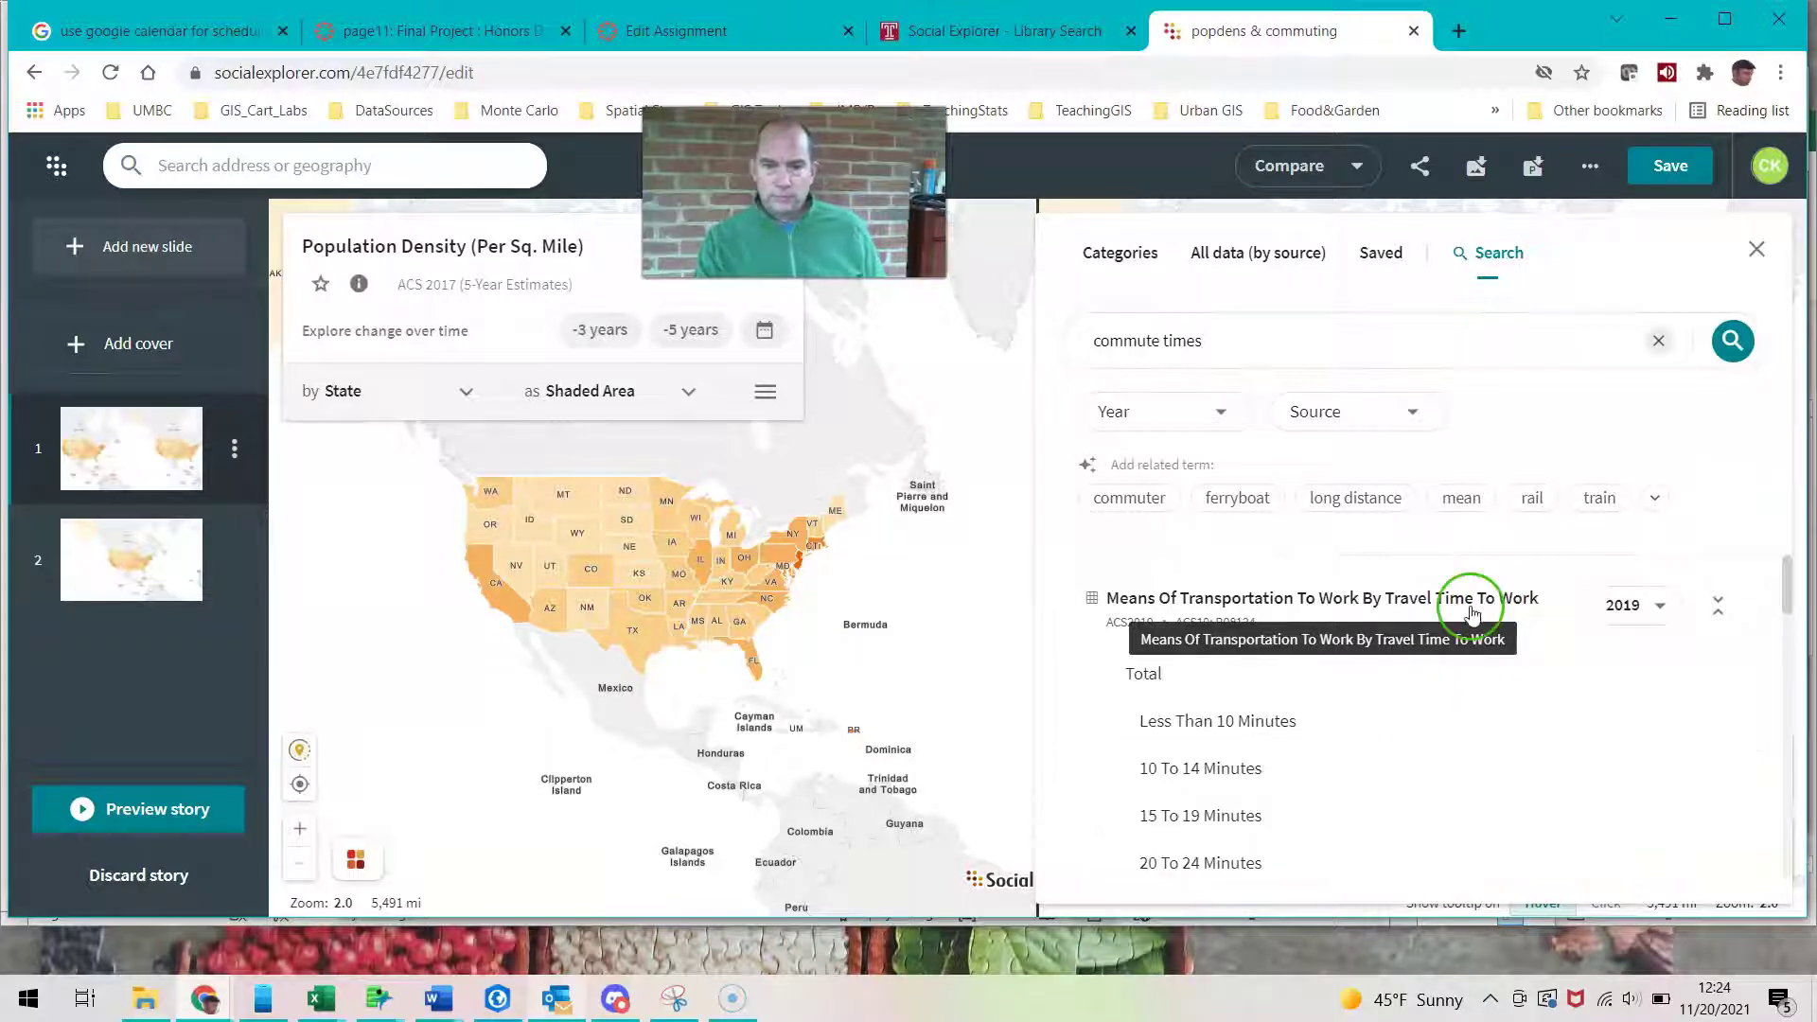
{"action": "left_click", "coordinate": [1387, 678]}
{"action": "scroll", "coordinate": [1376, 700], "scroll_direction": "down", "scroll_amount": 2}
{"action": "scroll", "coordinate": [1362, 719], "scroll_direction": "down", "scroll_amount": 2}
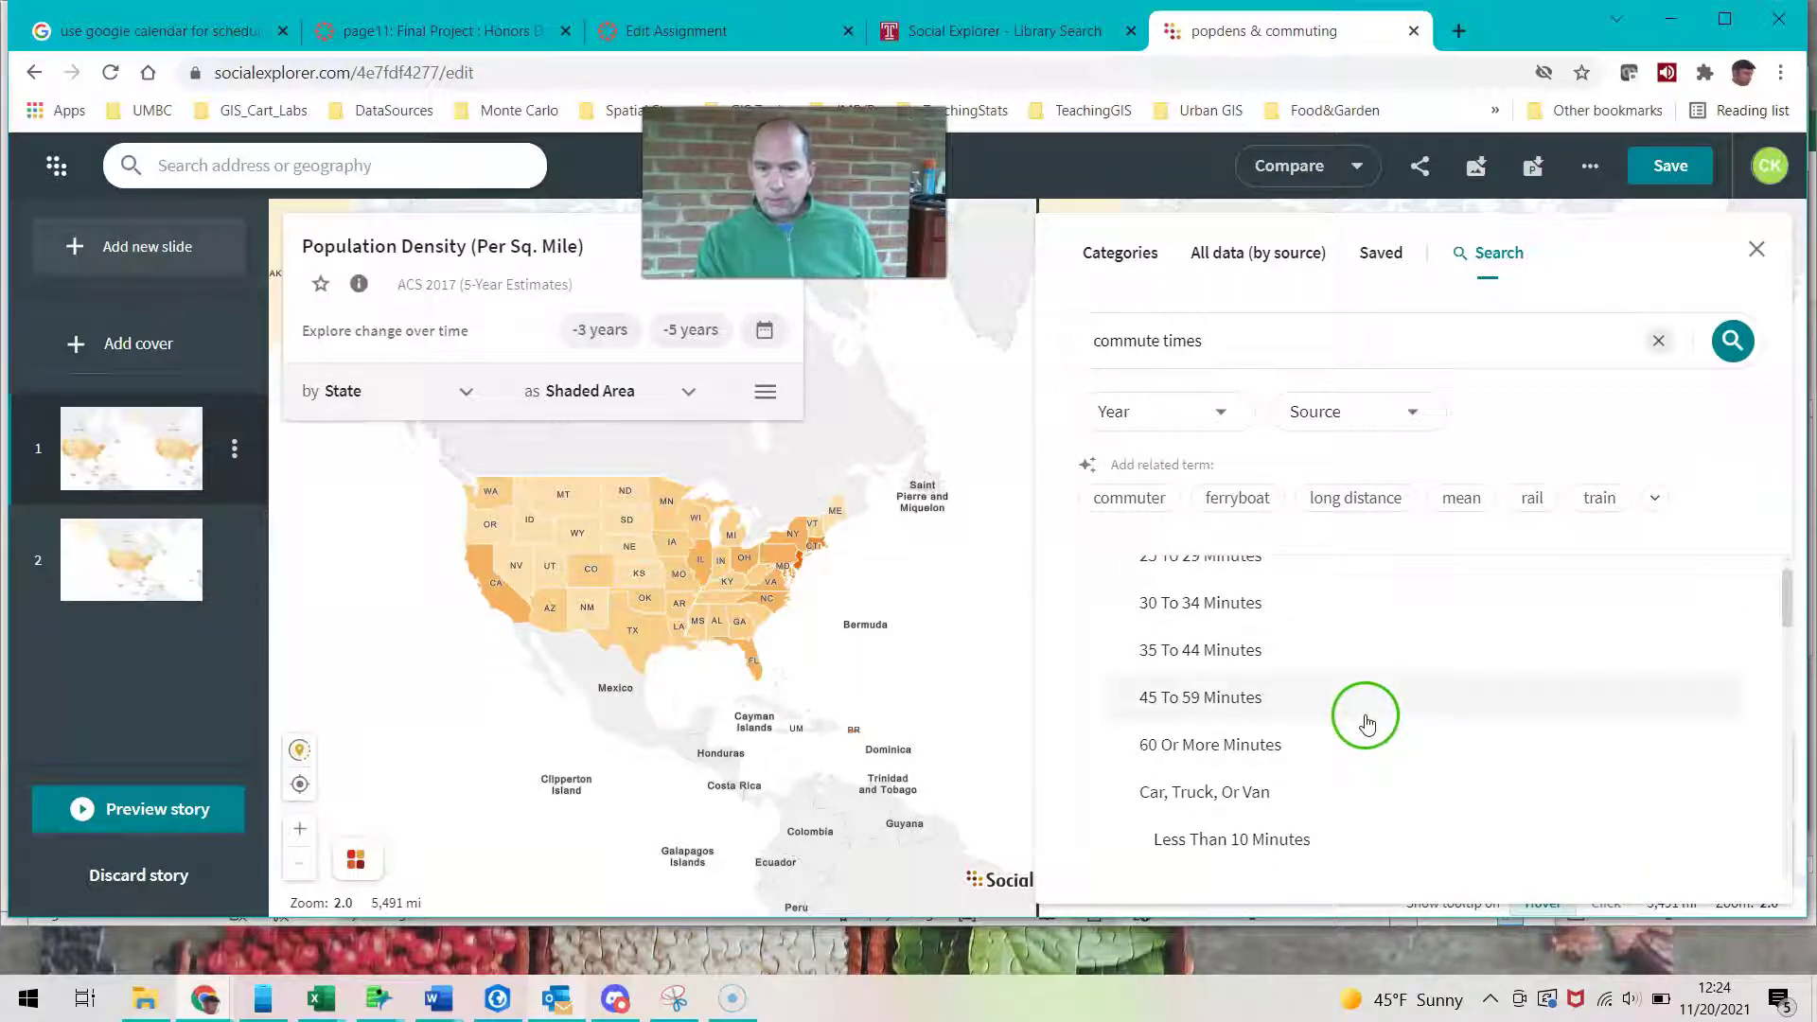
{"action": "left_click", "coordinate": [1275, 749]}
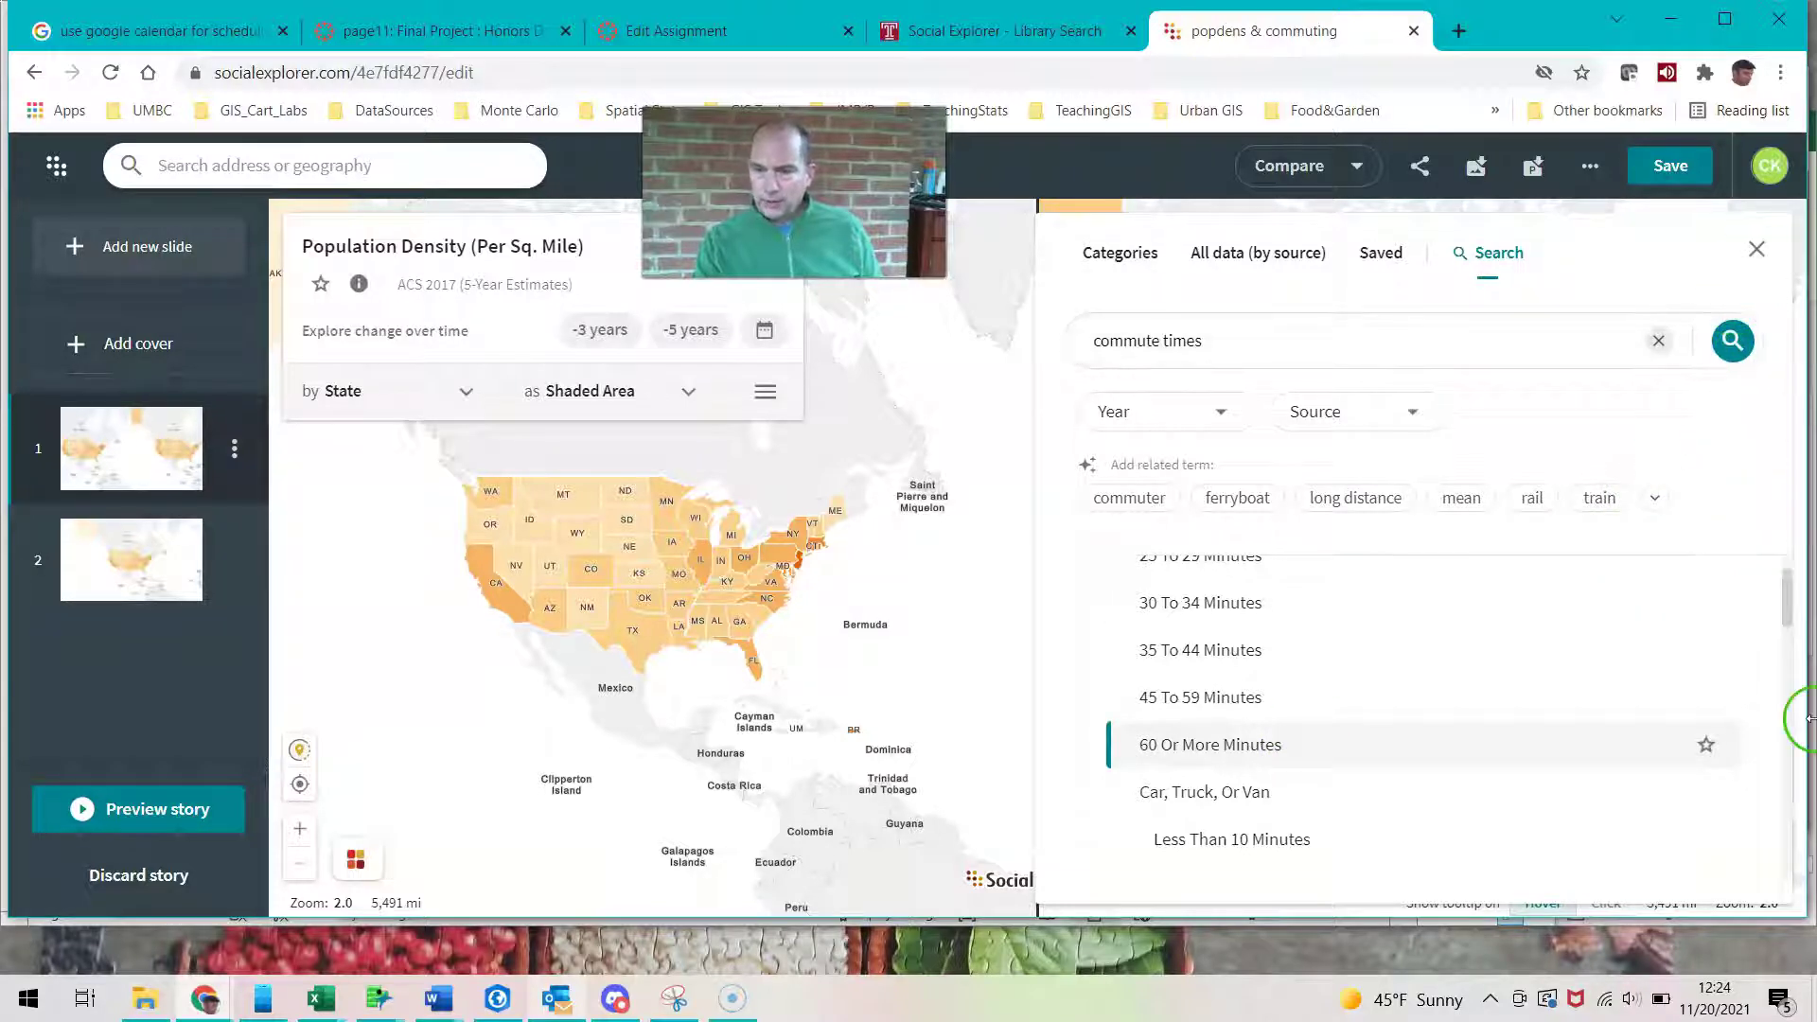
{"action": "scroll", "coordinate": [1511, 667], "scroll_direction": "up", "scroll_amount": 1}
{"action": "scroll", "coordinate": [1509, 662], "scroll_direction": "up", "scroll_amount": 5}
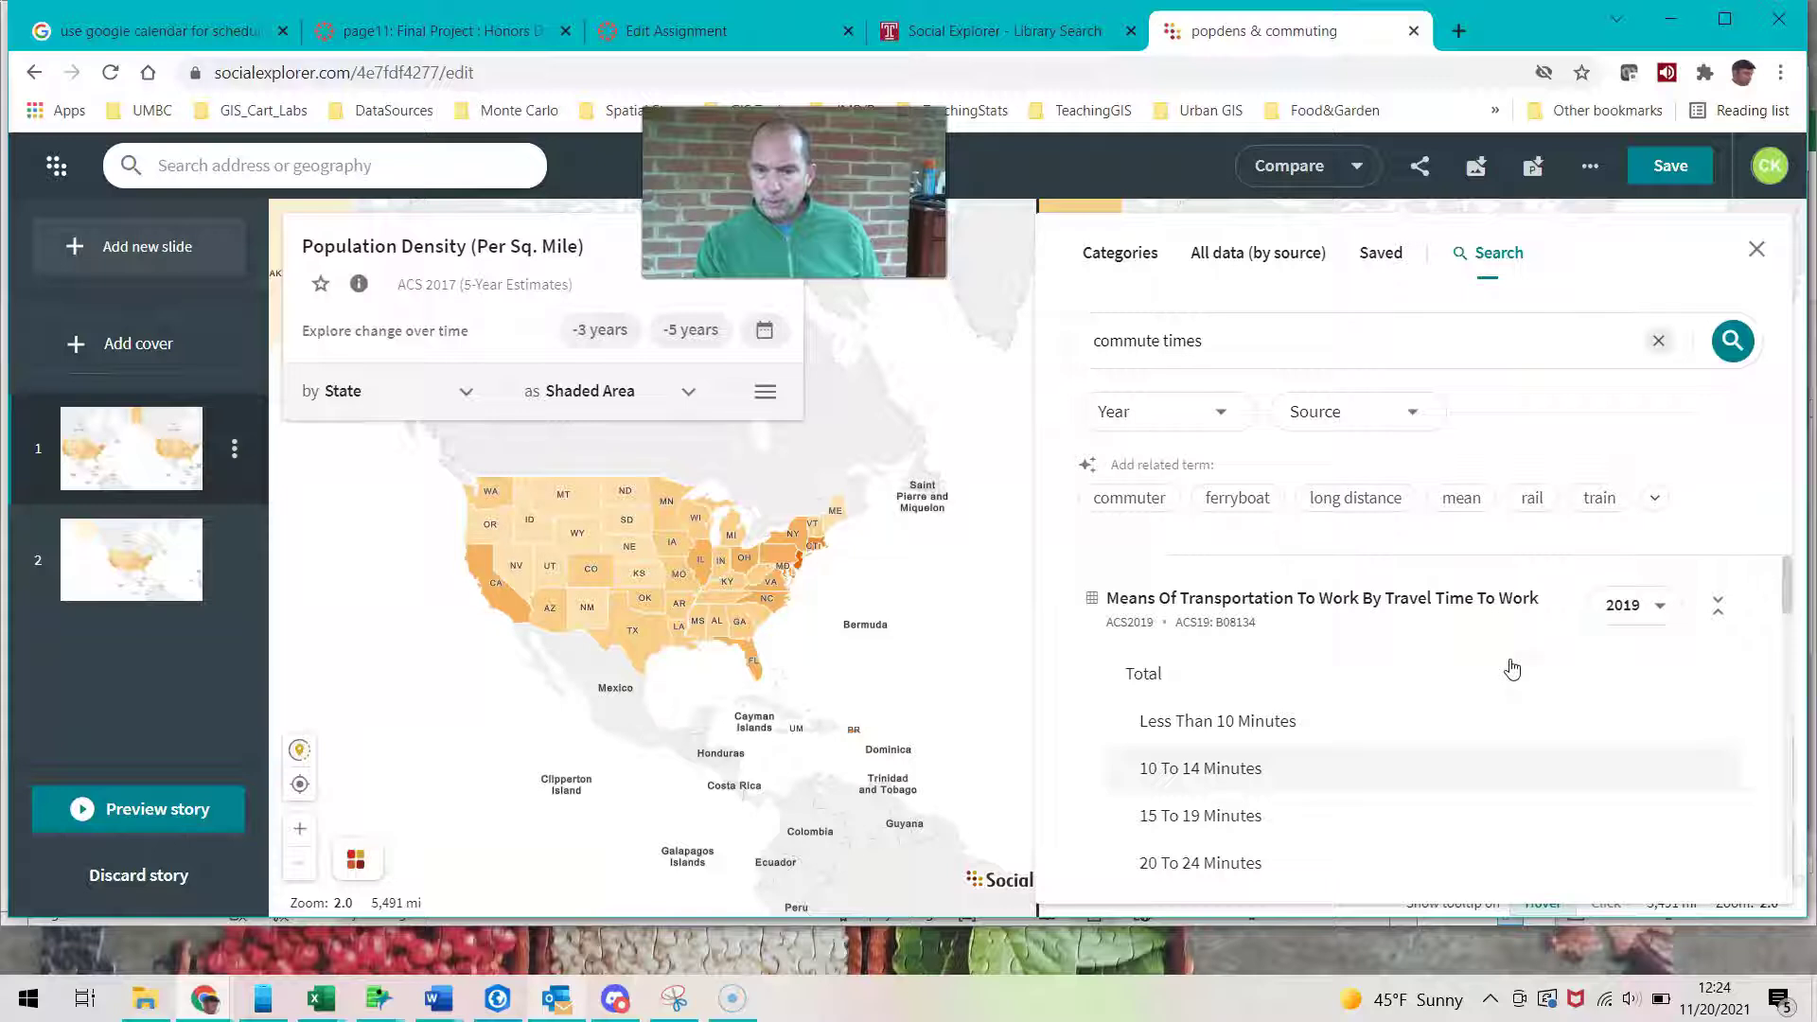
{"action": "left_click", "coordinate": [1756, 253]}
{"action": "left_click", "coordinate": [1675, 504]}
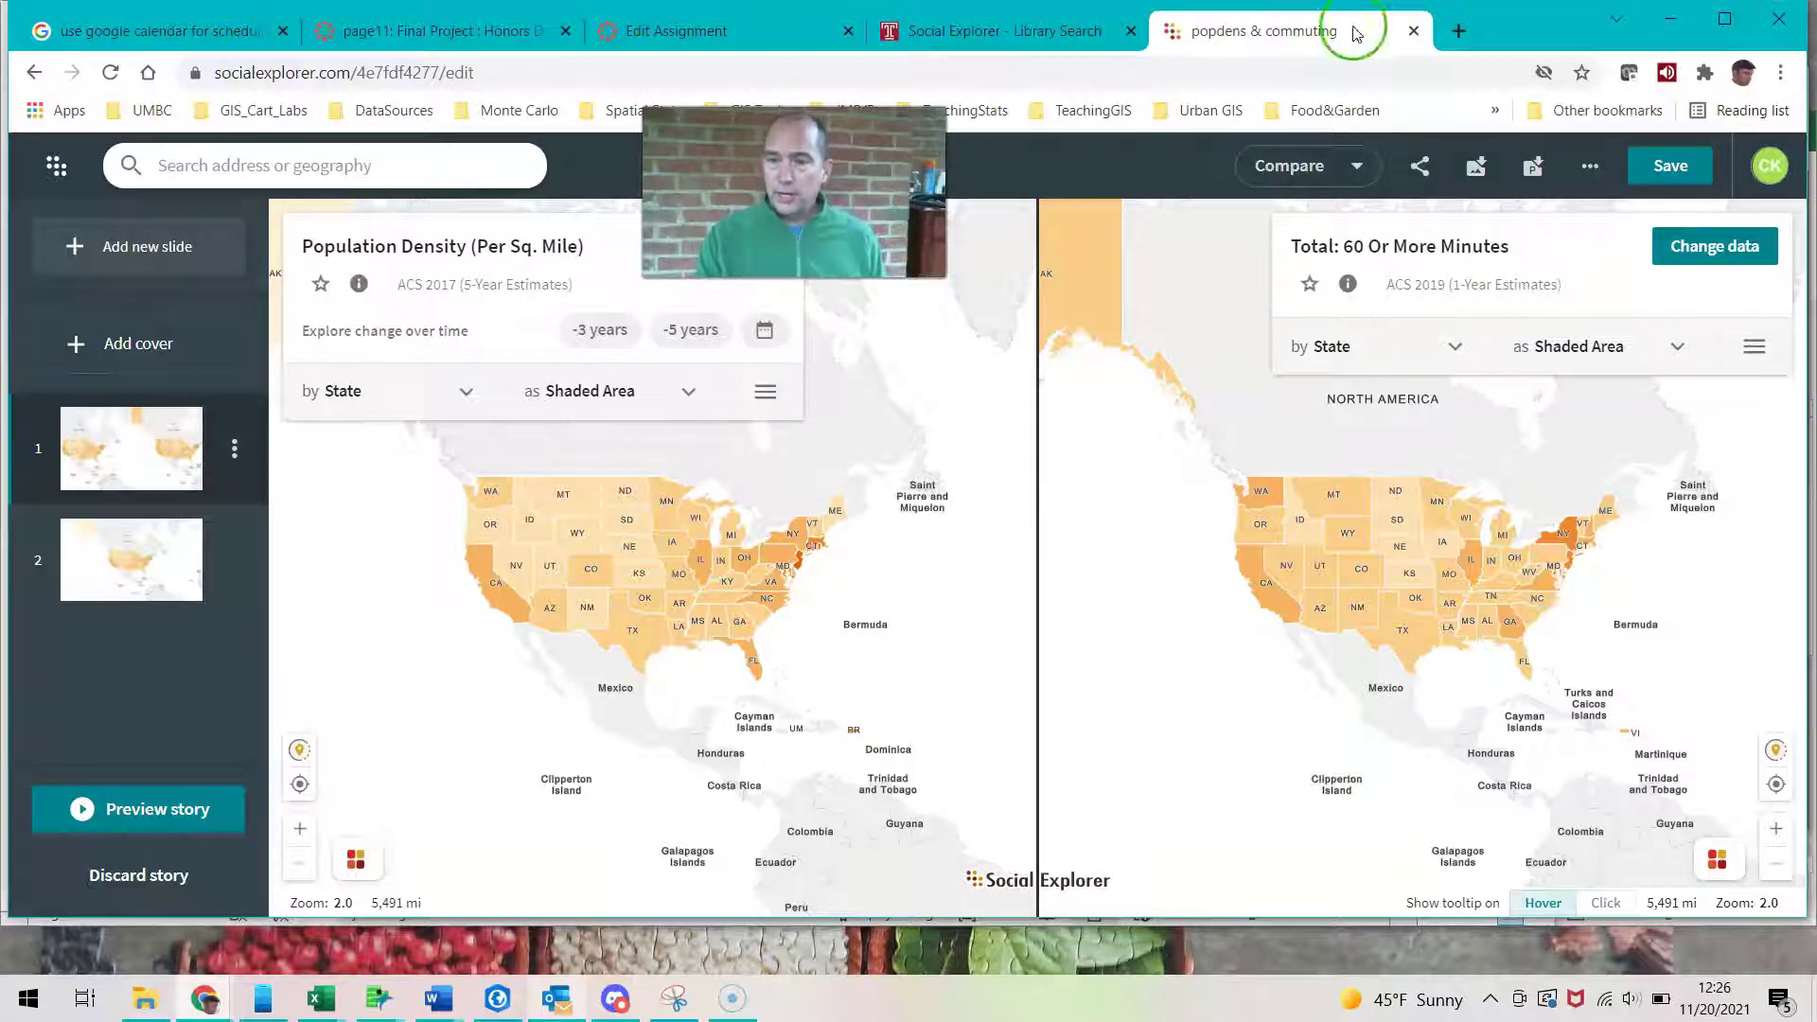
Step: Review the commute-time tables for the 60-minute map, filter them to 2017 and expand the ACS 2017 5-year travel time table
{"action": "left_click", "coordinate": [1717, 248]}
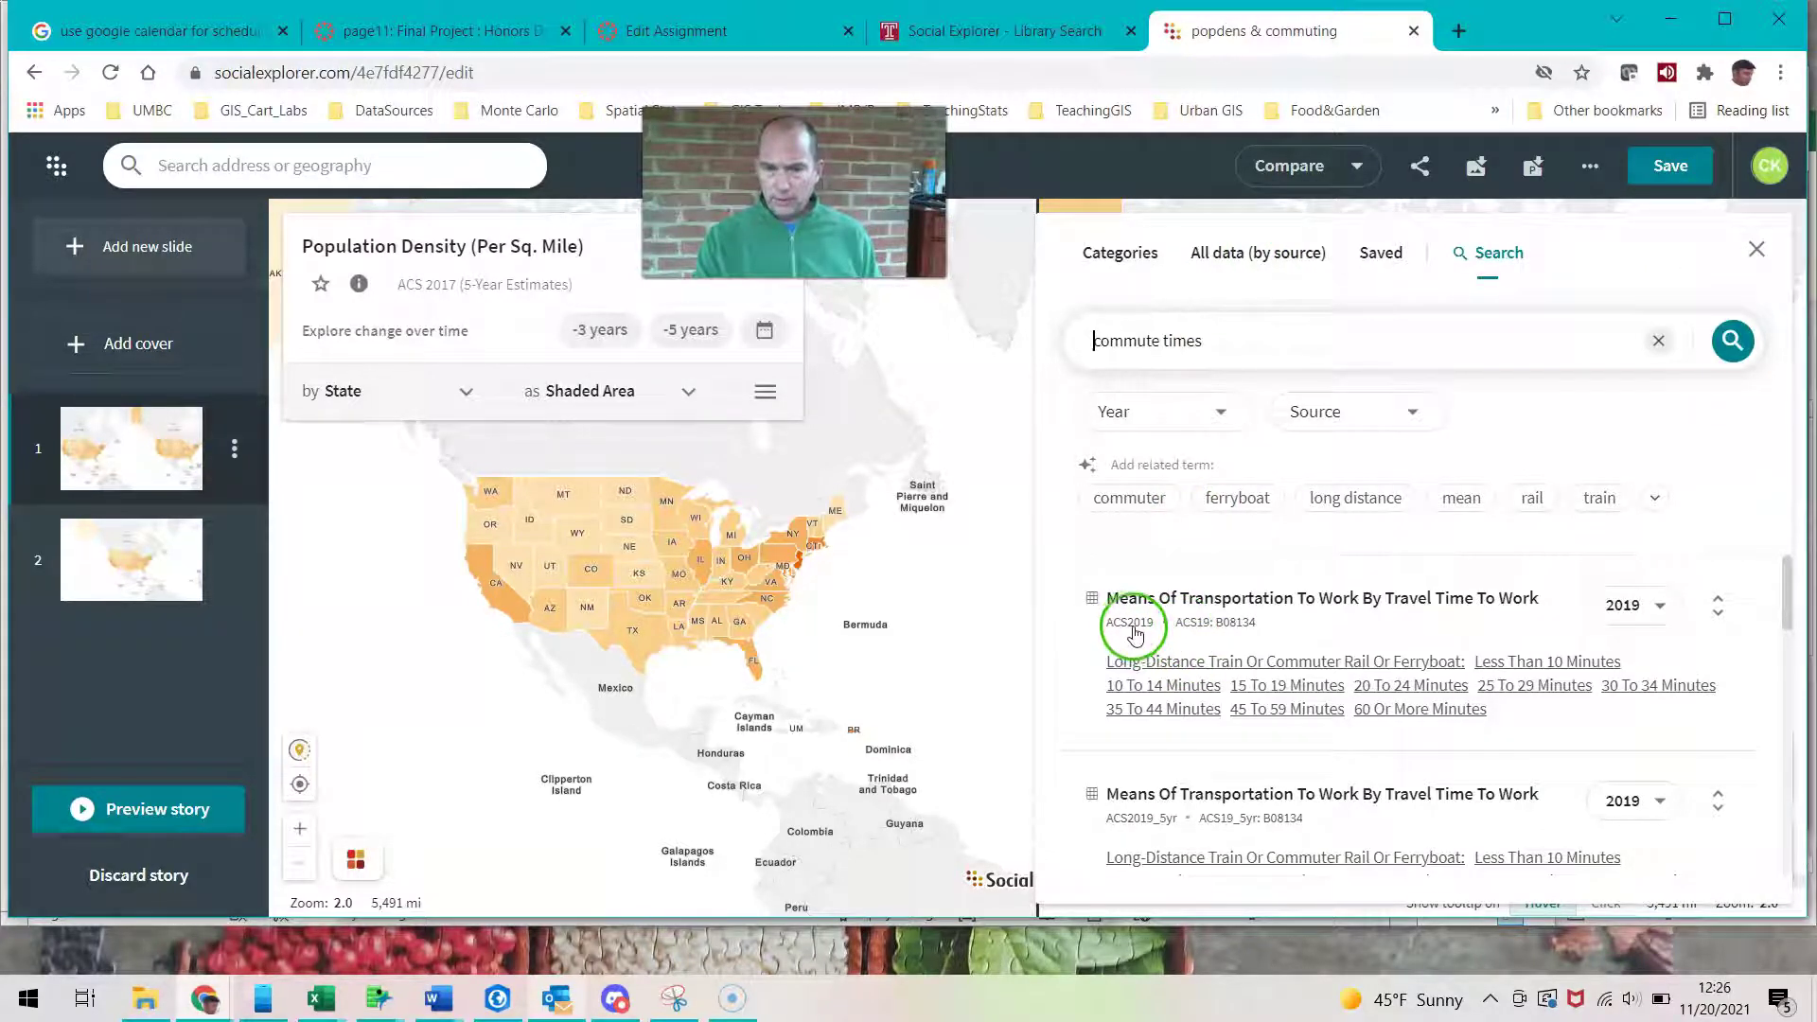
{"action": "scroll", "coordinate": [1133, 635], "scroll_direction": "down", "scroll_amount": 1}
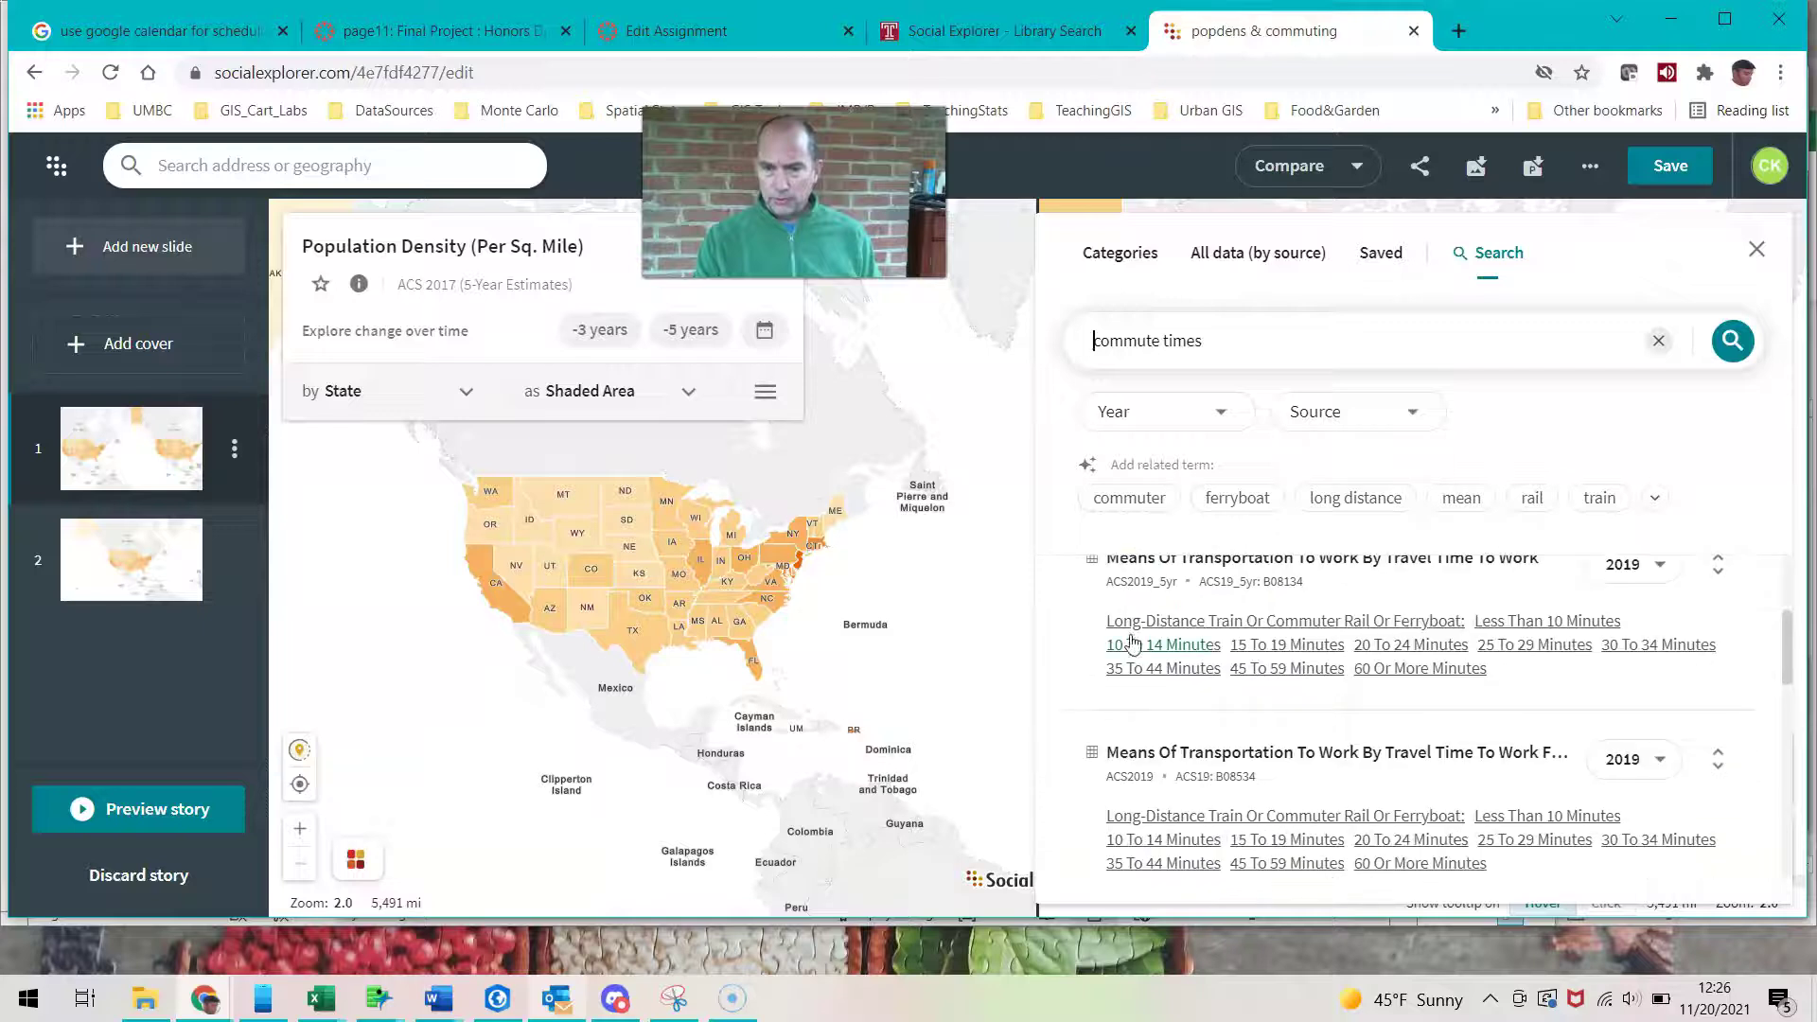
{"action": "scroll", "coordinate": [1161, 755], "scroll_direction": "down", "scroll_amount": 2}
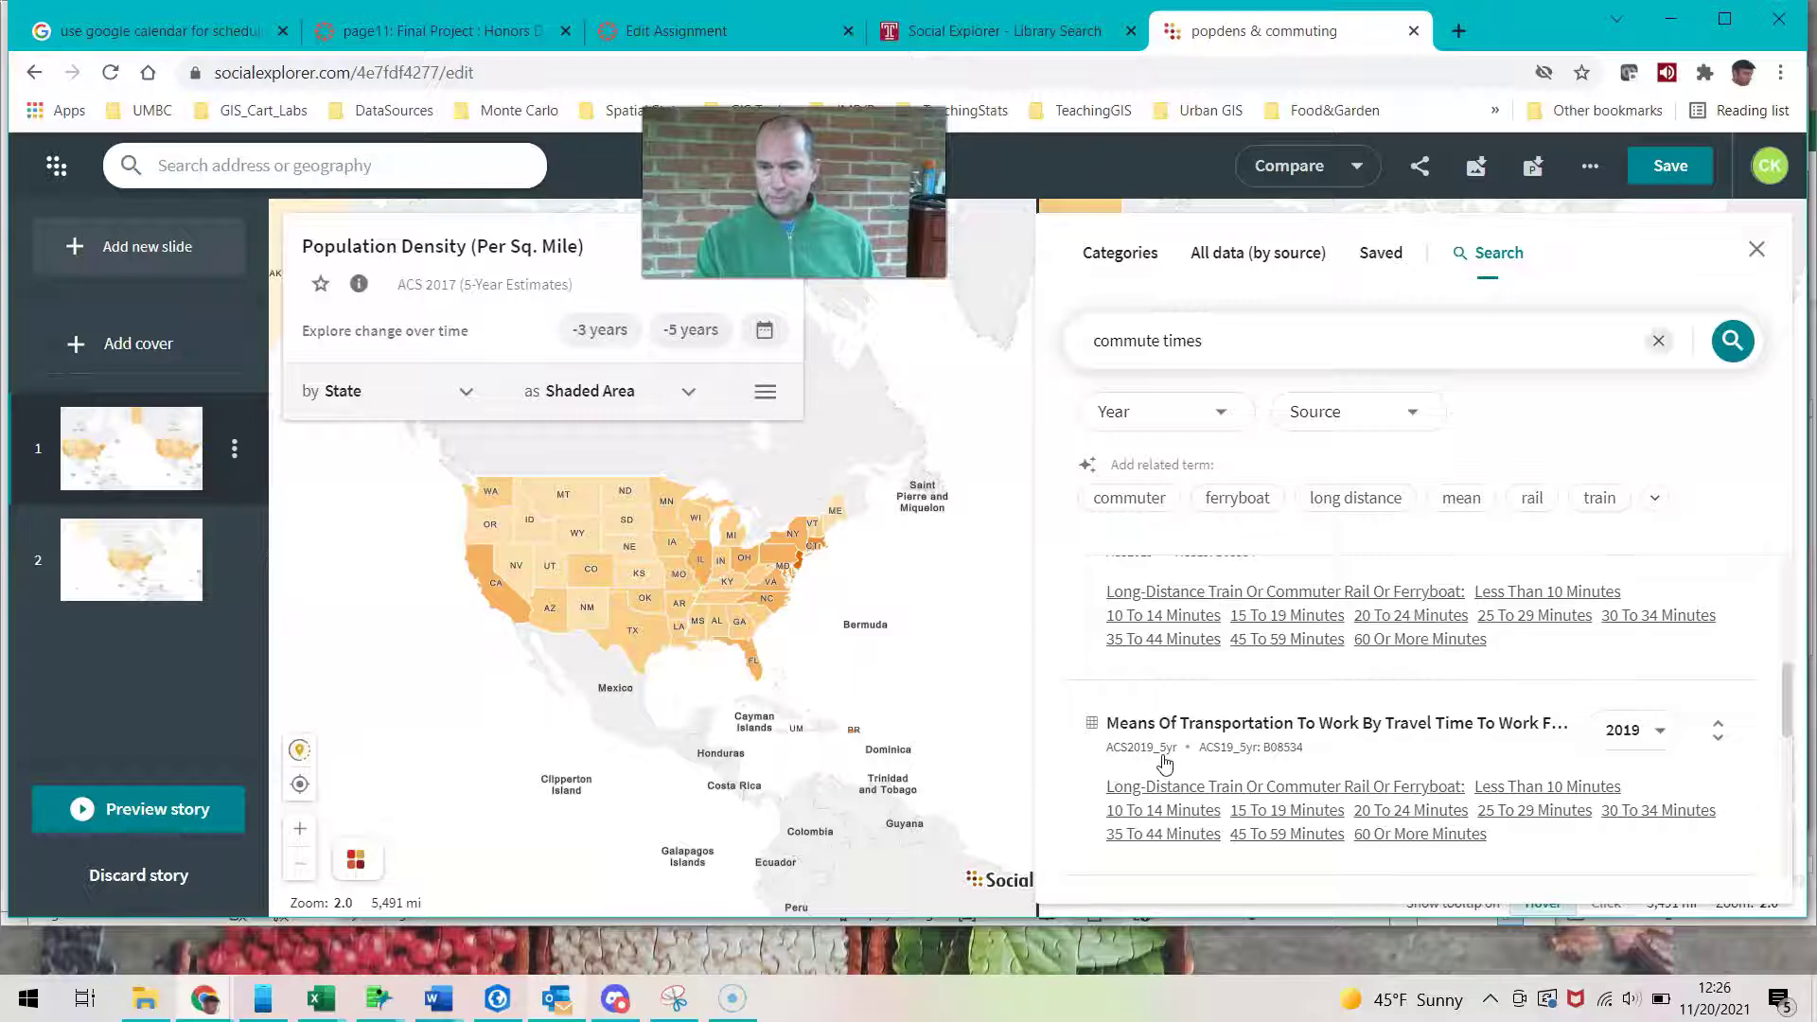
{"action": "scroll", "coordinate": [1165, 765], "scroll_direction": "up", "scroll_amount": 5}
{"action": "left_click", "coordinate": [1226, 413]}
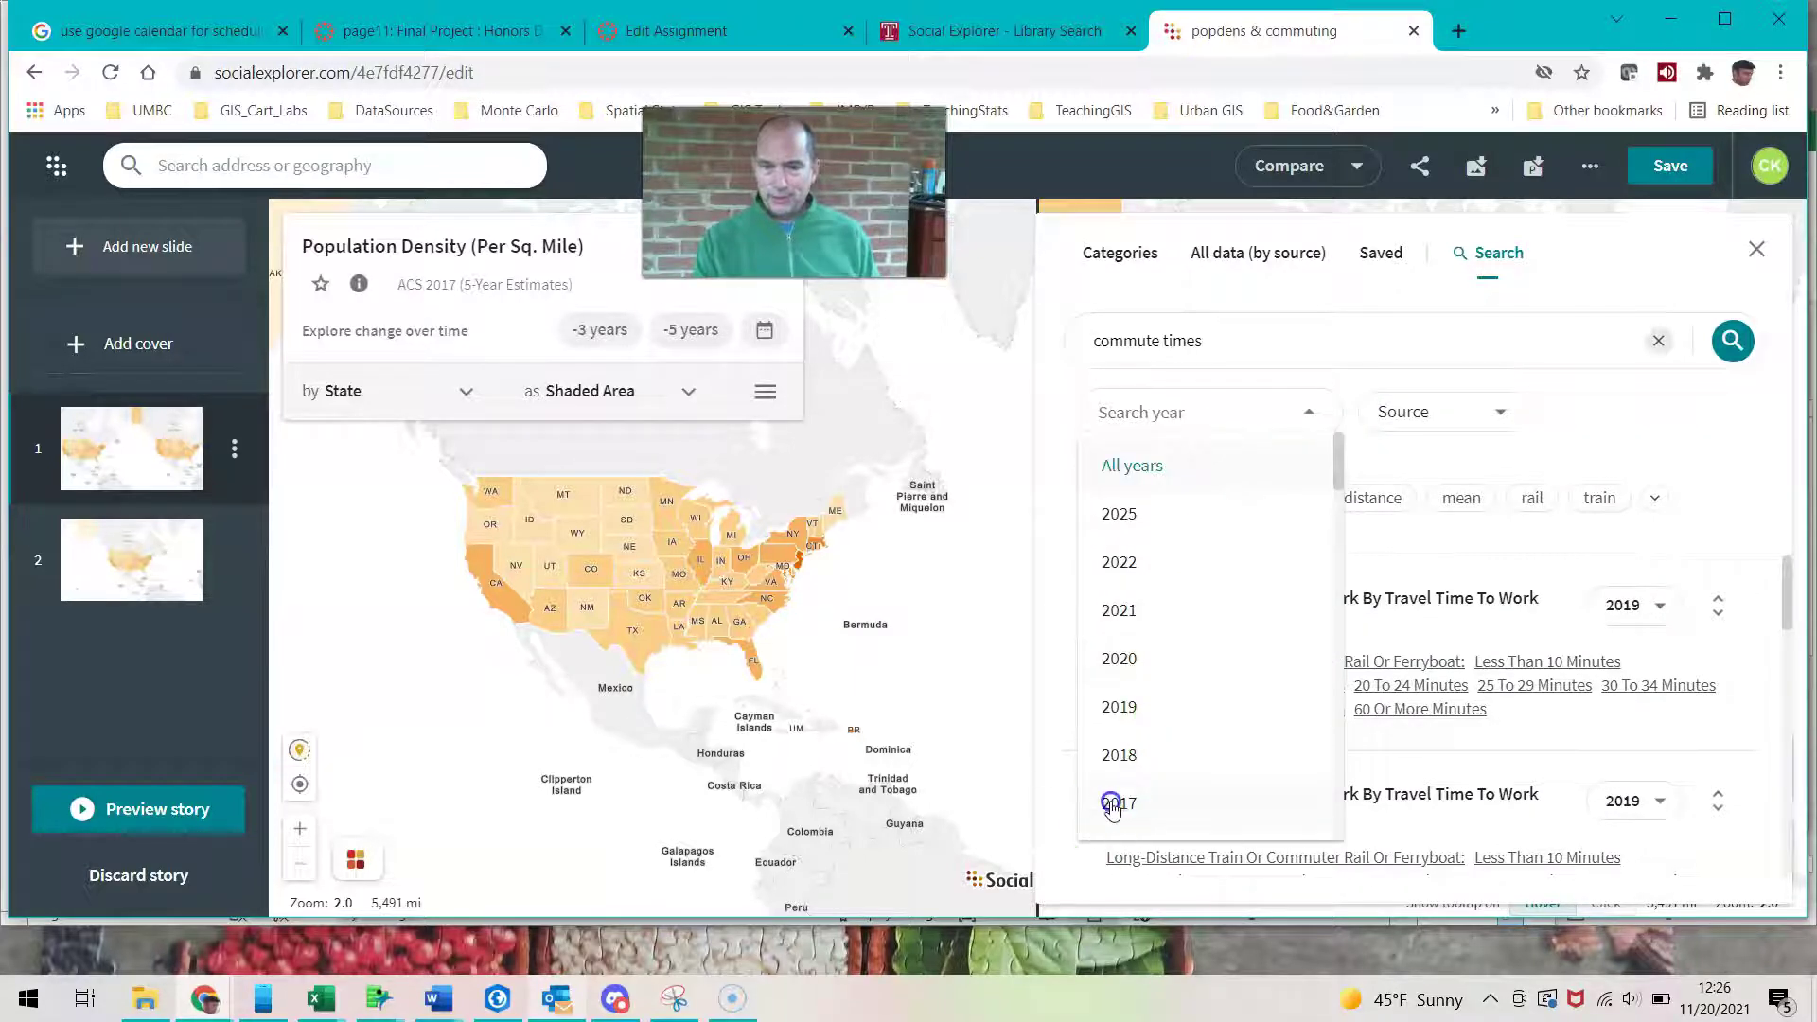
{"action": "left_click", "coordinate": [1112, 805]}
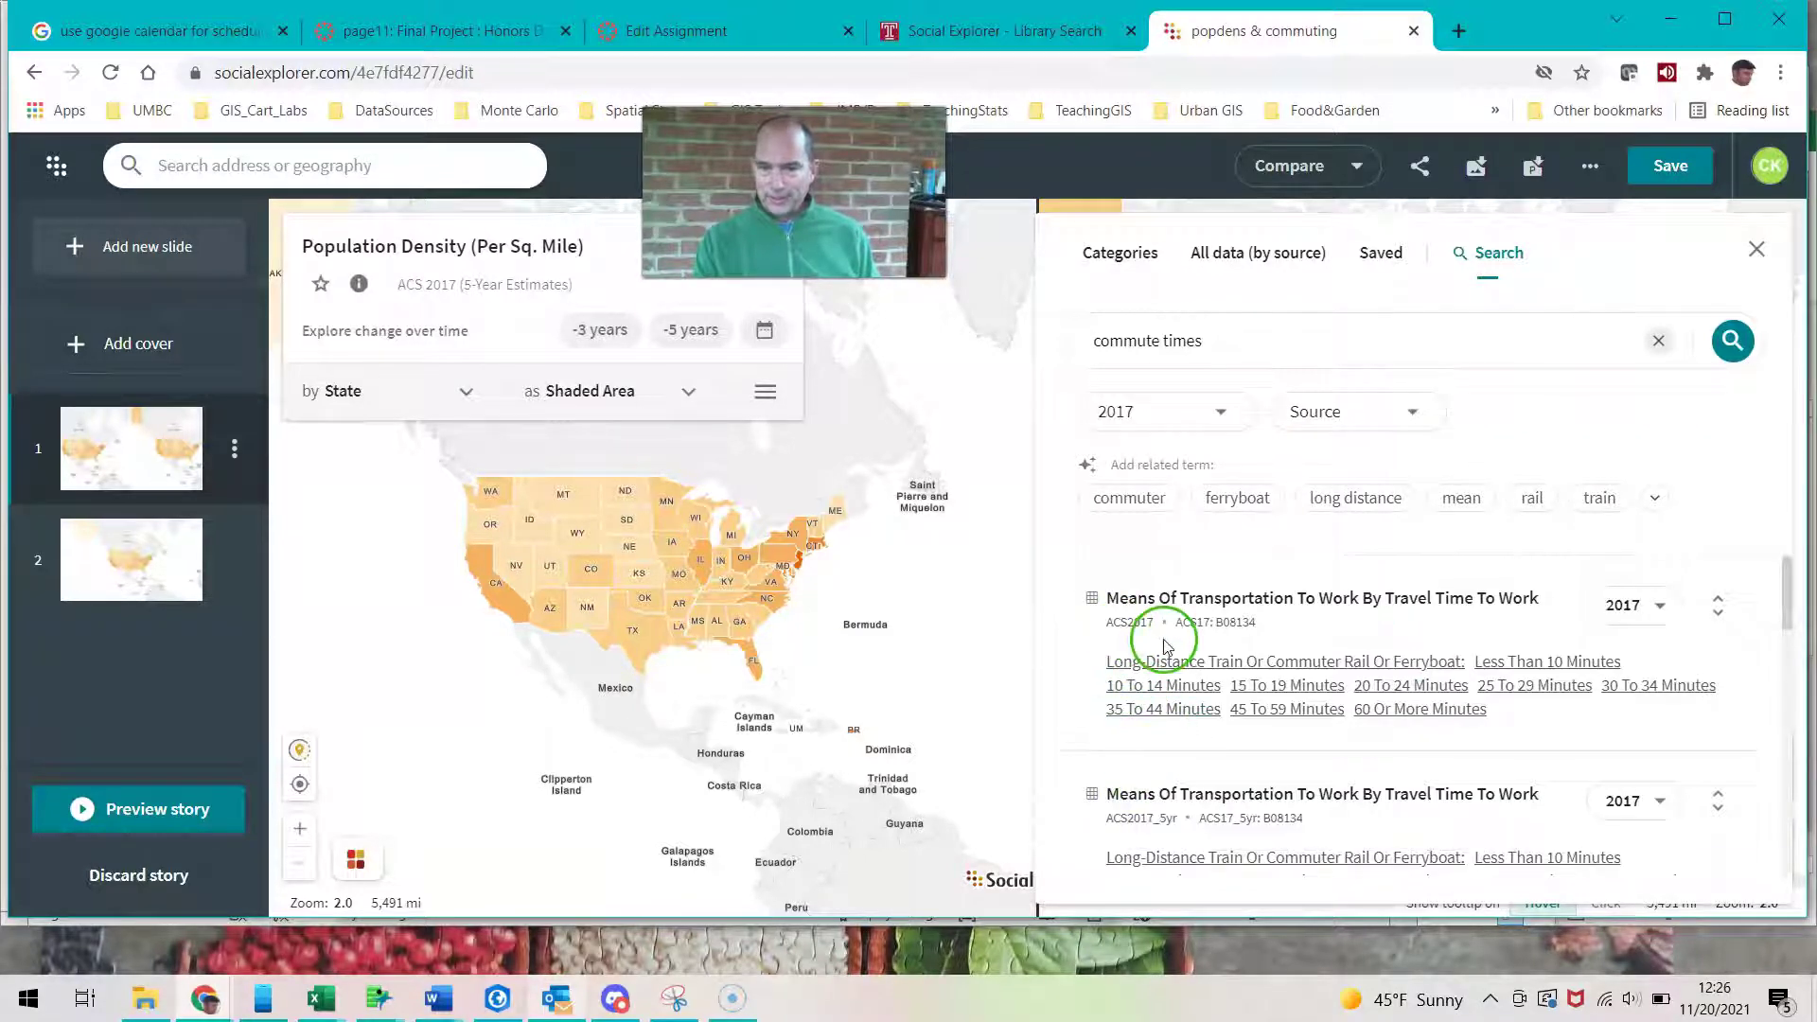
{"action": "left_click", "coordinate": [1230, 795]}
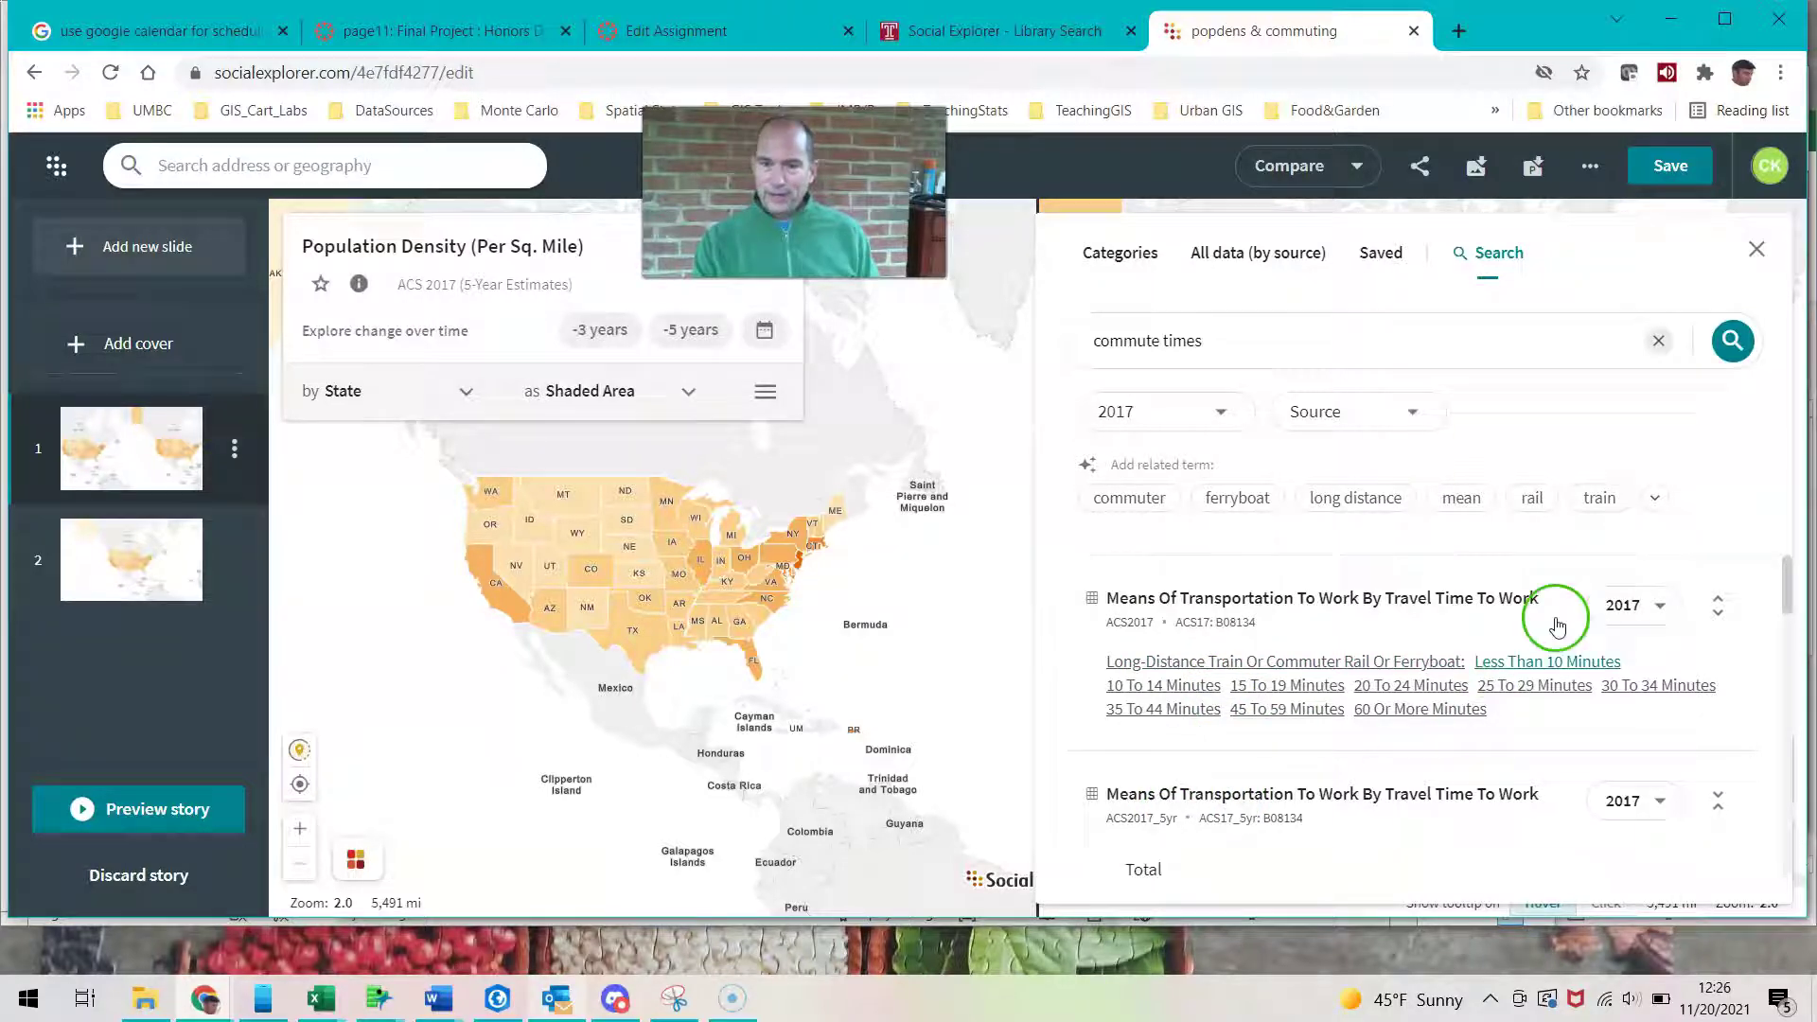
{"action": "left_click", "coordinate": [1747, 268]}
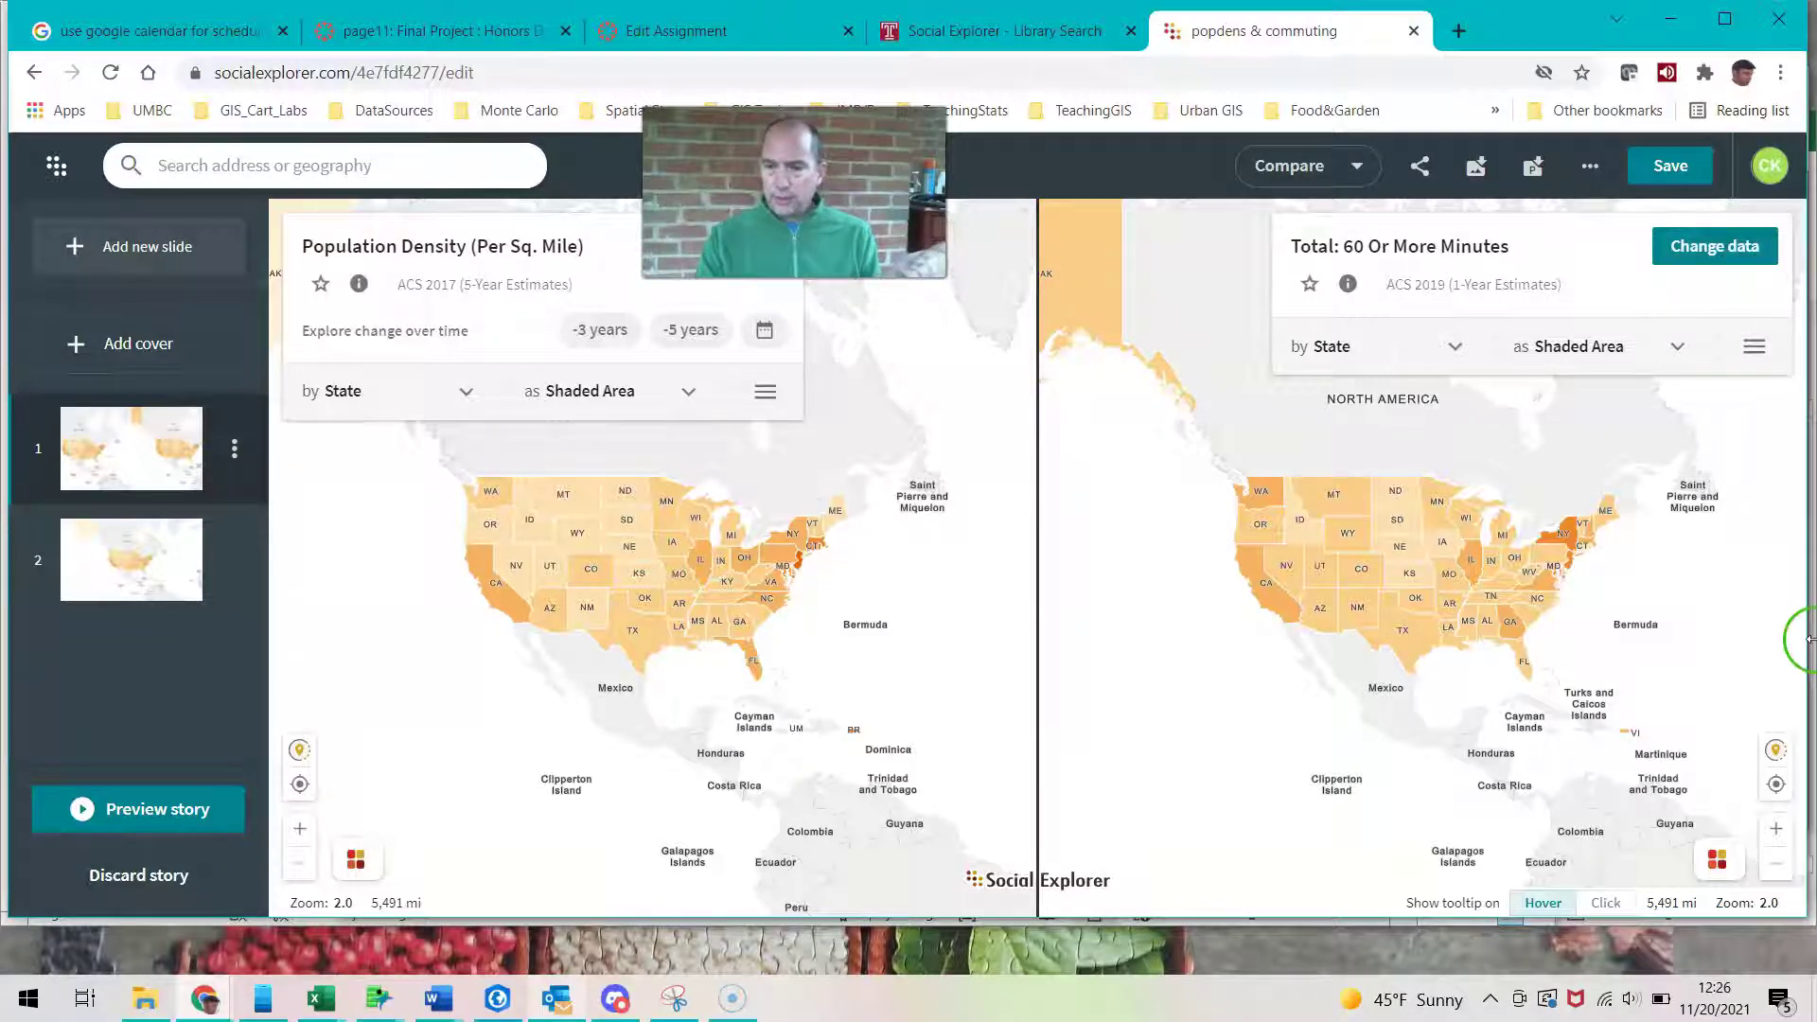
Step: Examine the legend and state shading of the 60 Or More Minutes map
{"action": "left_click", "coordinate": [1716, 860]}
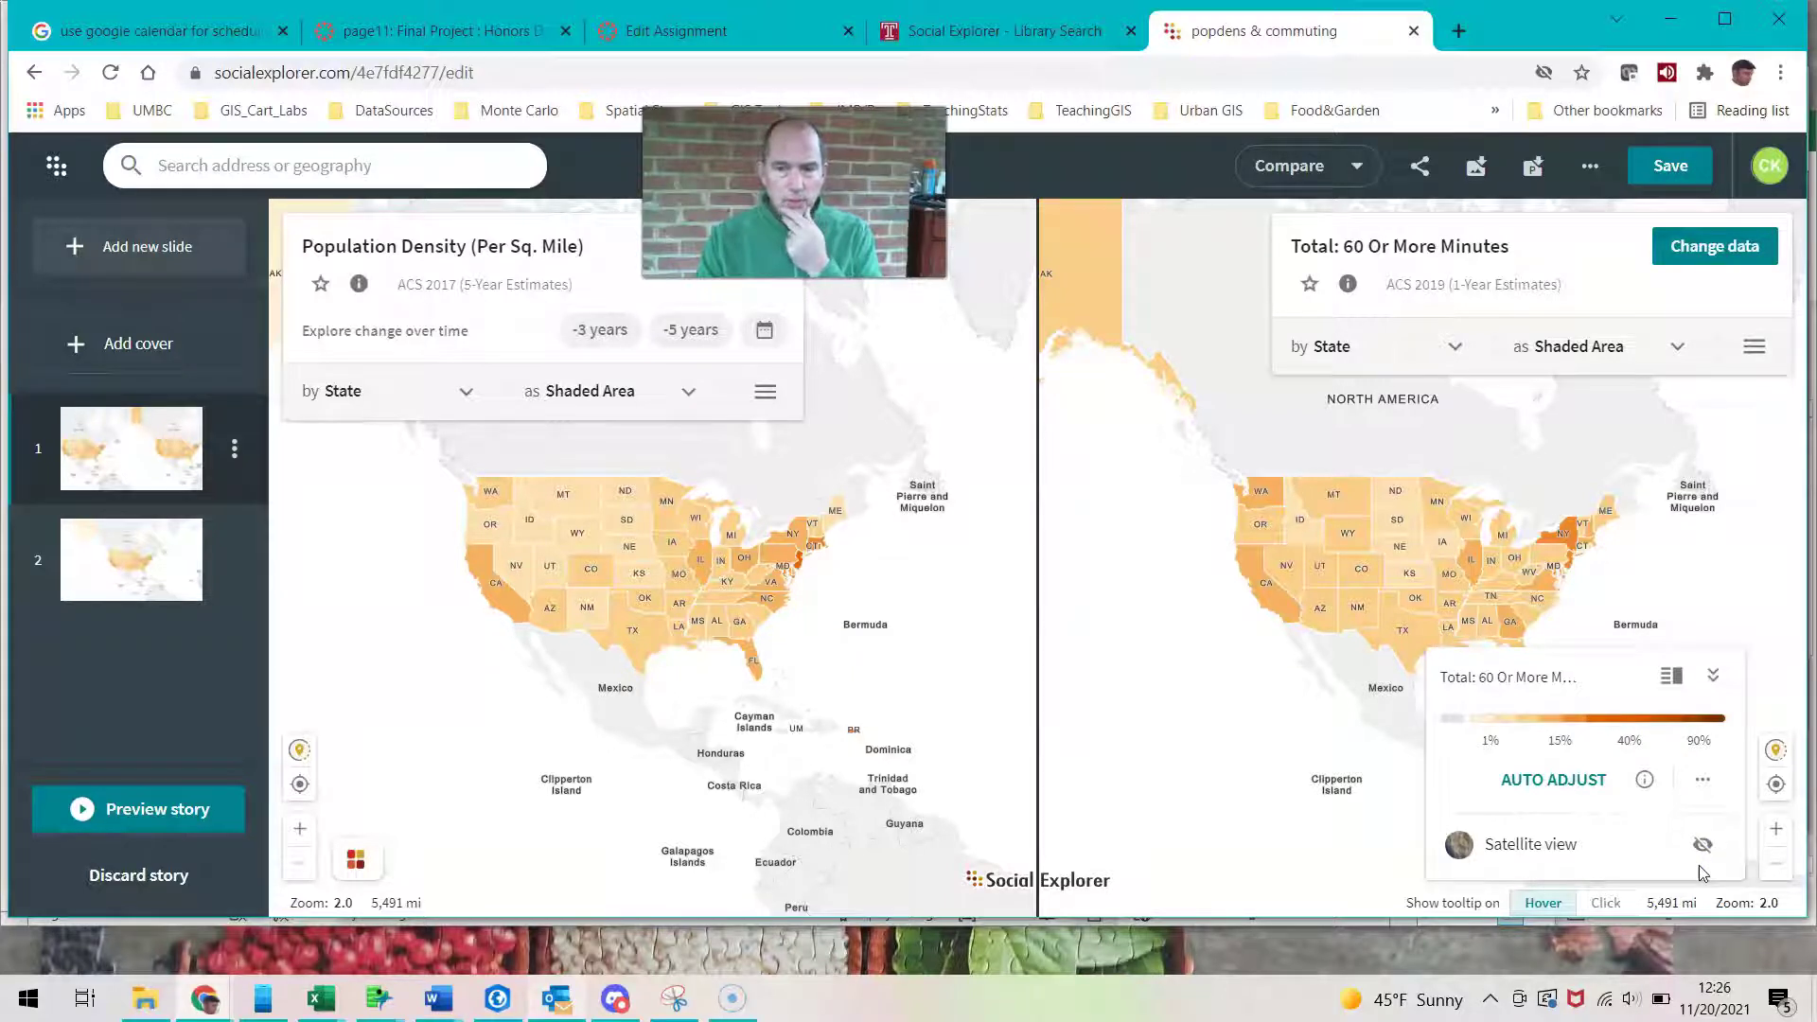
{"action": "left_click", "coordinate": [1459, 843]}
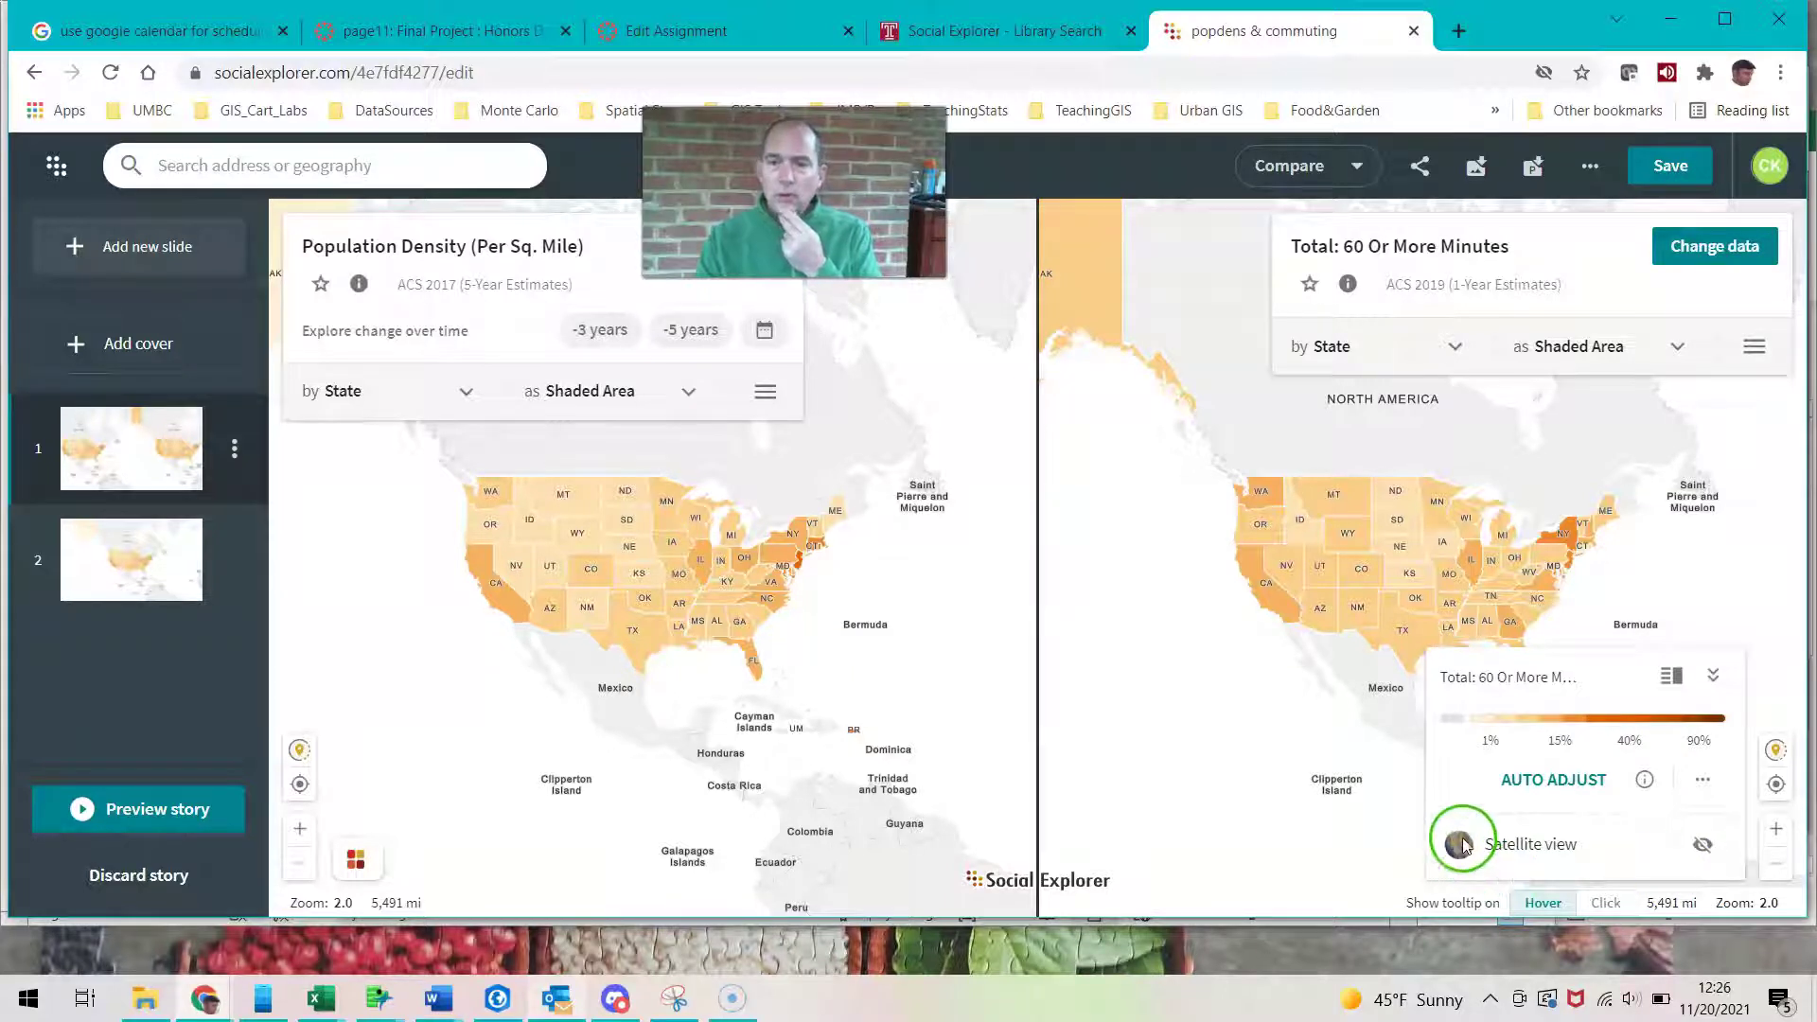
{"action": "left_click", "coordinate": [1713, 675]}
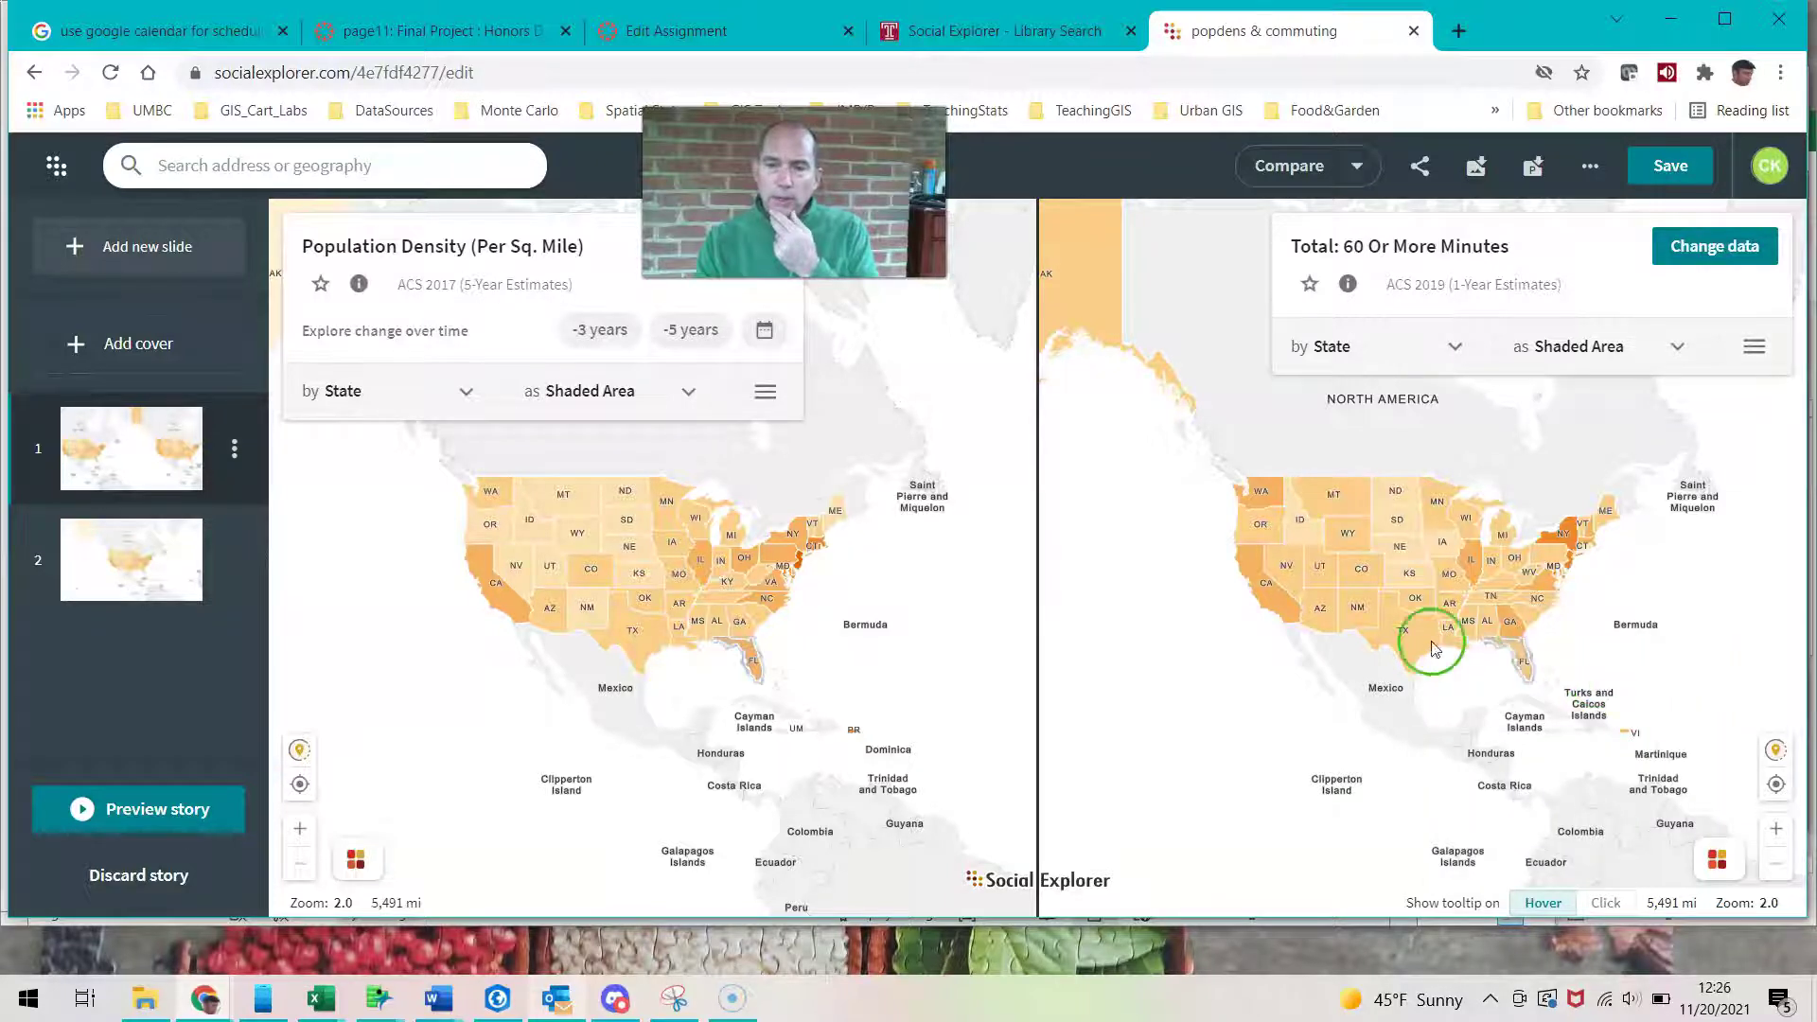
{"action": "mouse_move", "coordinate": [1279, 601]}
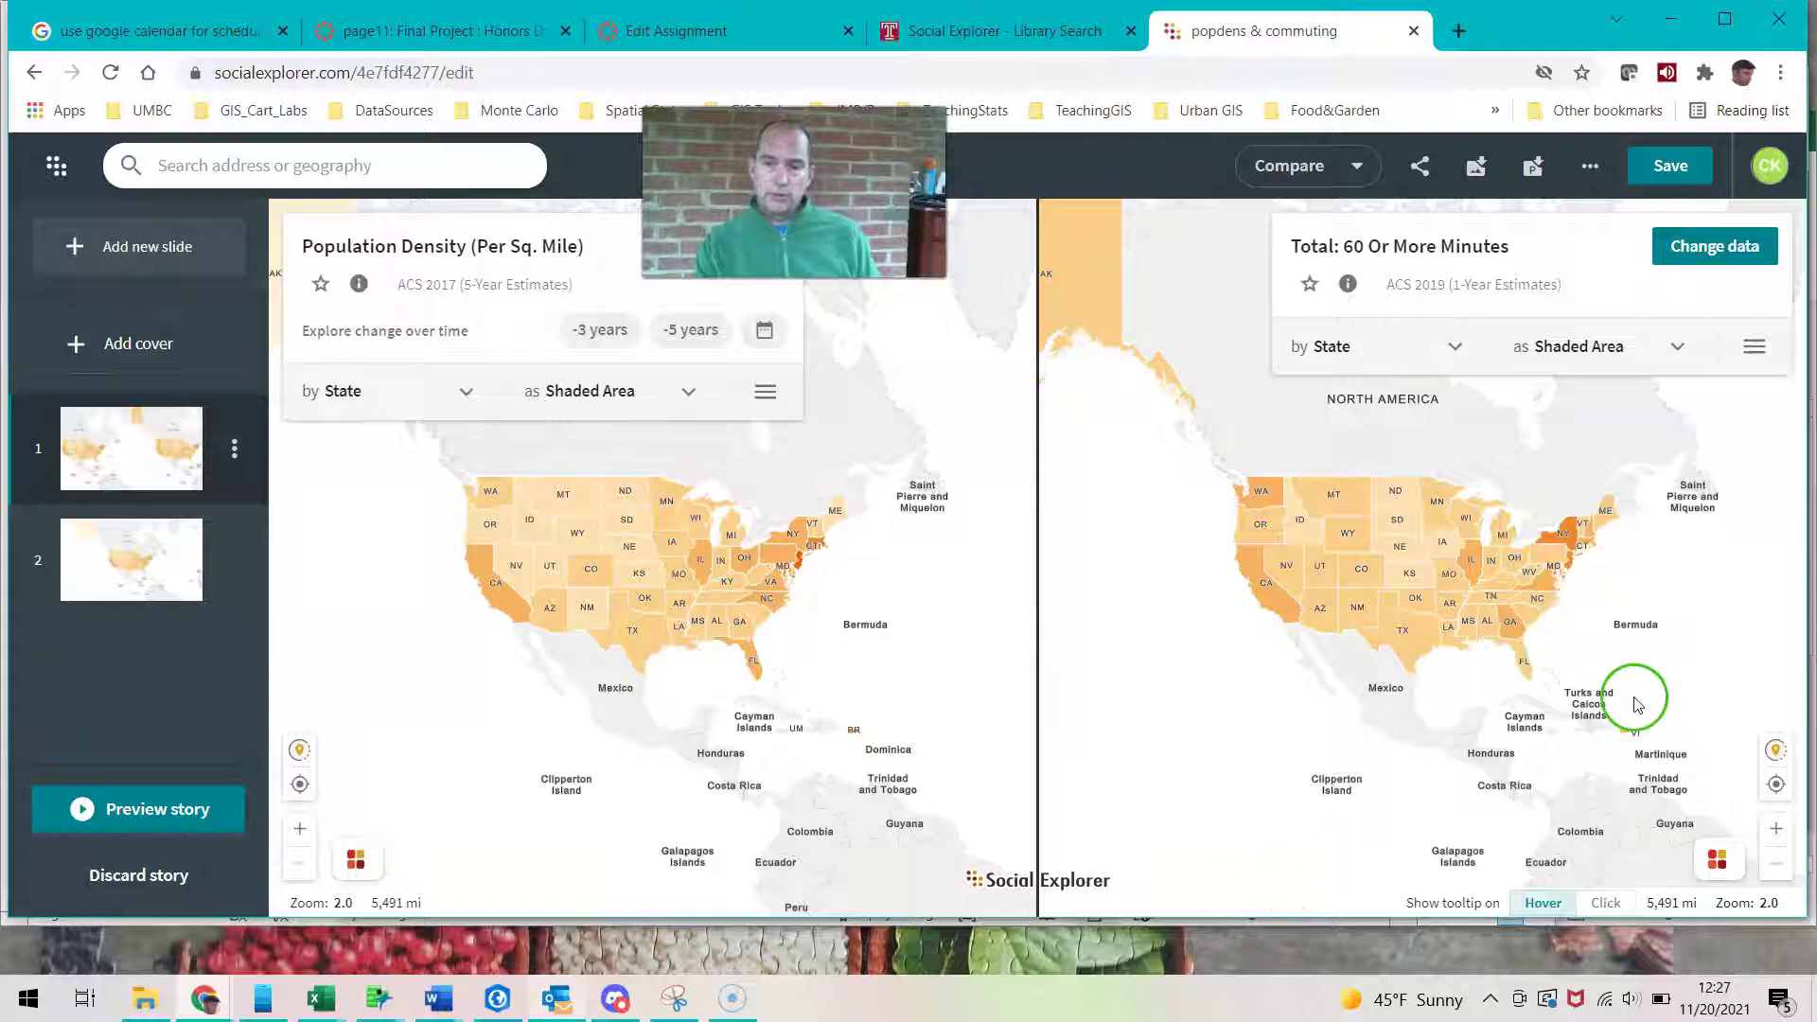
Step: Enlarge the 60 Or More Minutes map so the contiguous United States fills its half of the slide
{"action": "scroll", "coordinate": [1590, 568], "scroll_direction": "up", "scroll_amount": 4}
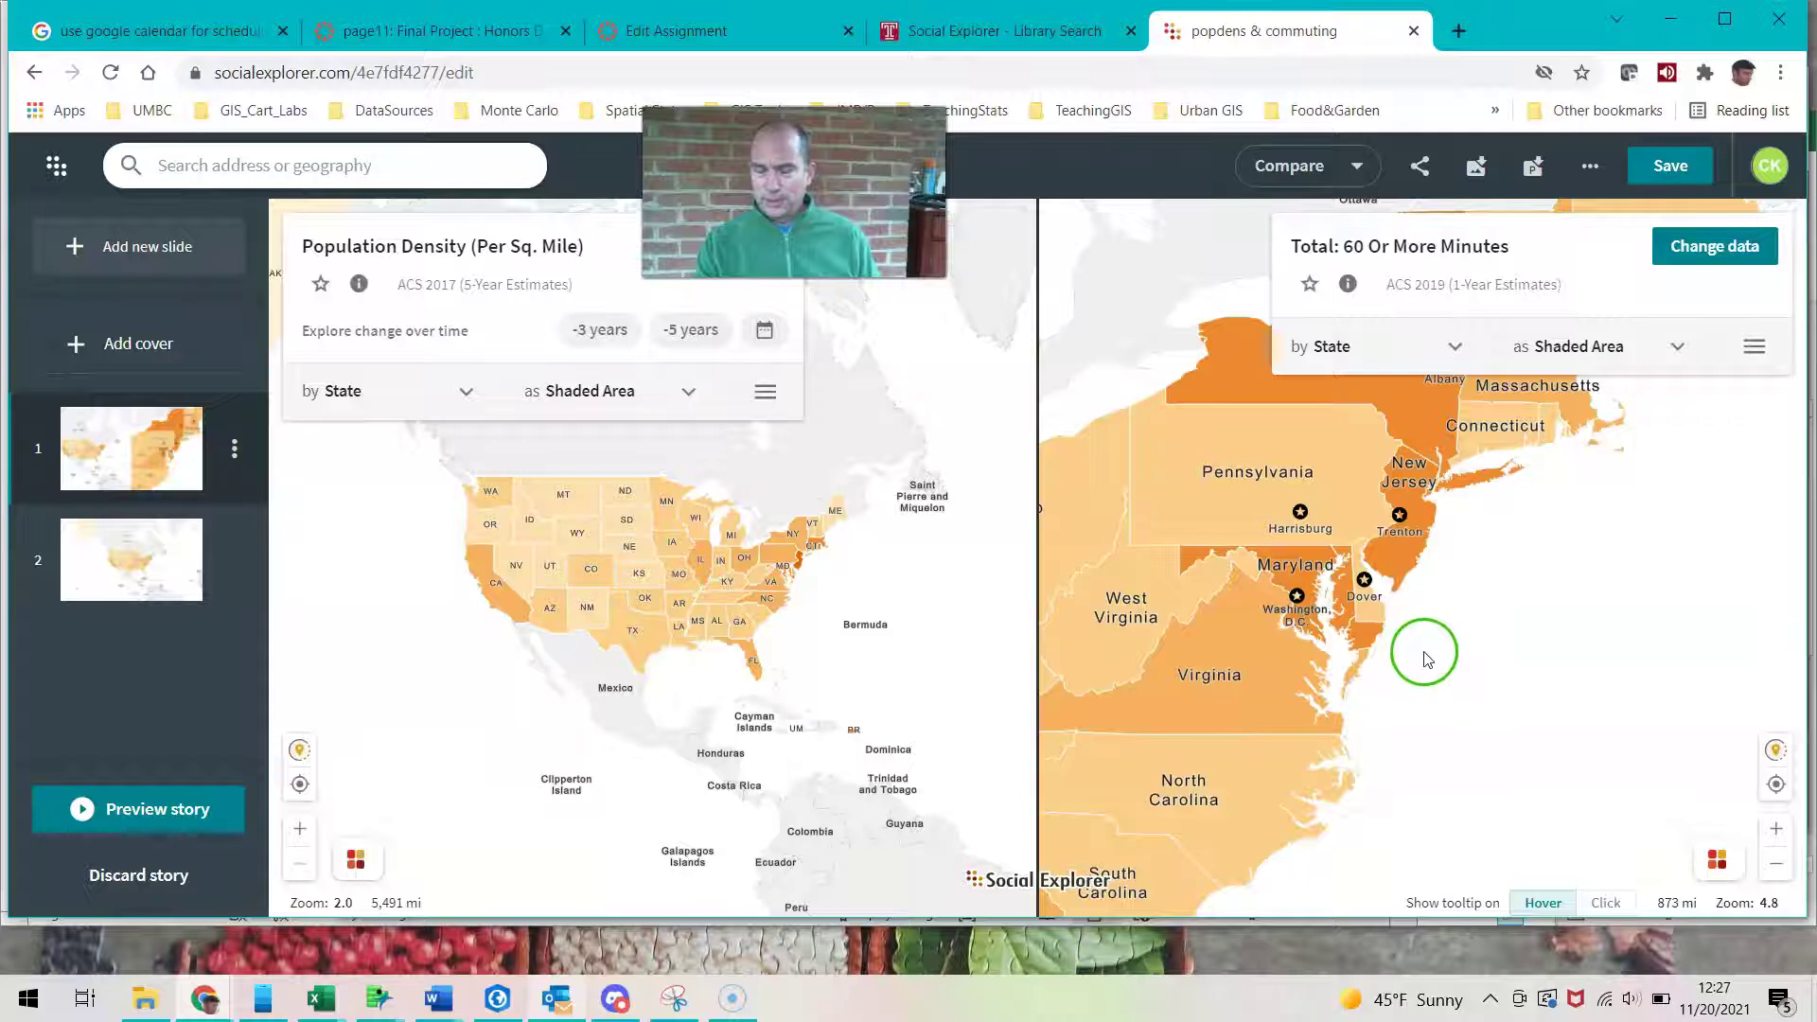
{"action": "scroll", "coordinate": [1424, 653], "scroll_direction": "down", "scroll_amount": 3}
{"action": "left_click_drag", "start_coordinate": [1302, 669], "coordinate": [1605, 688]}
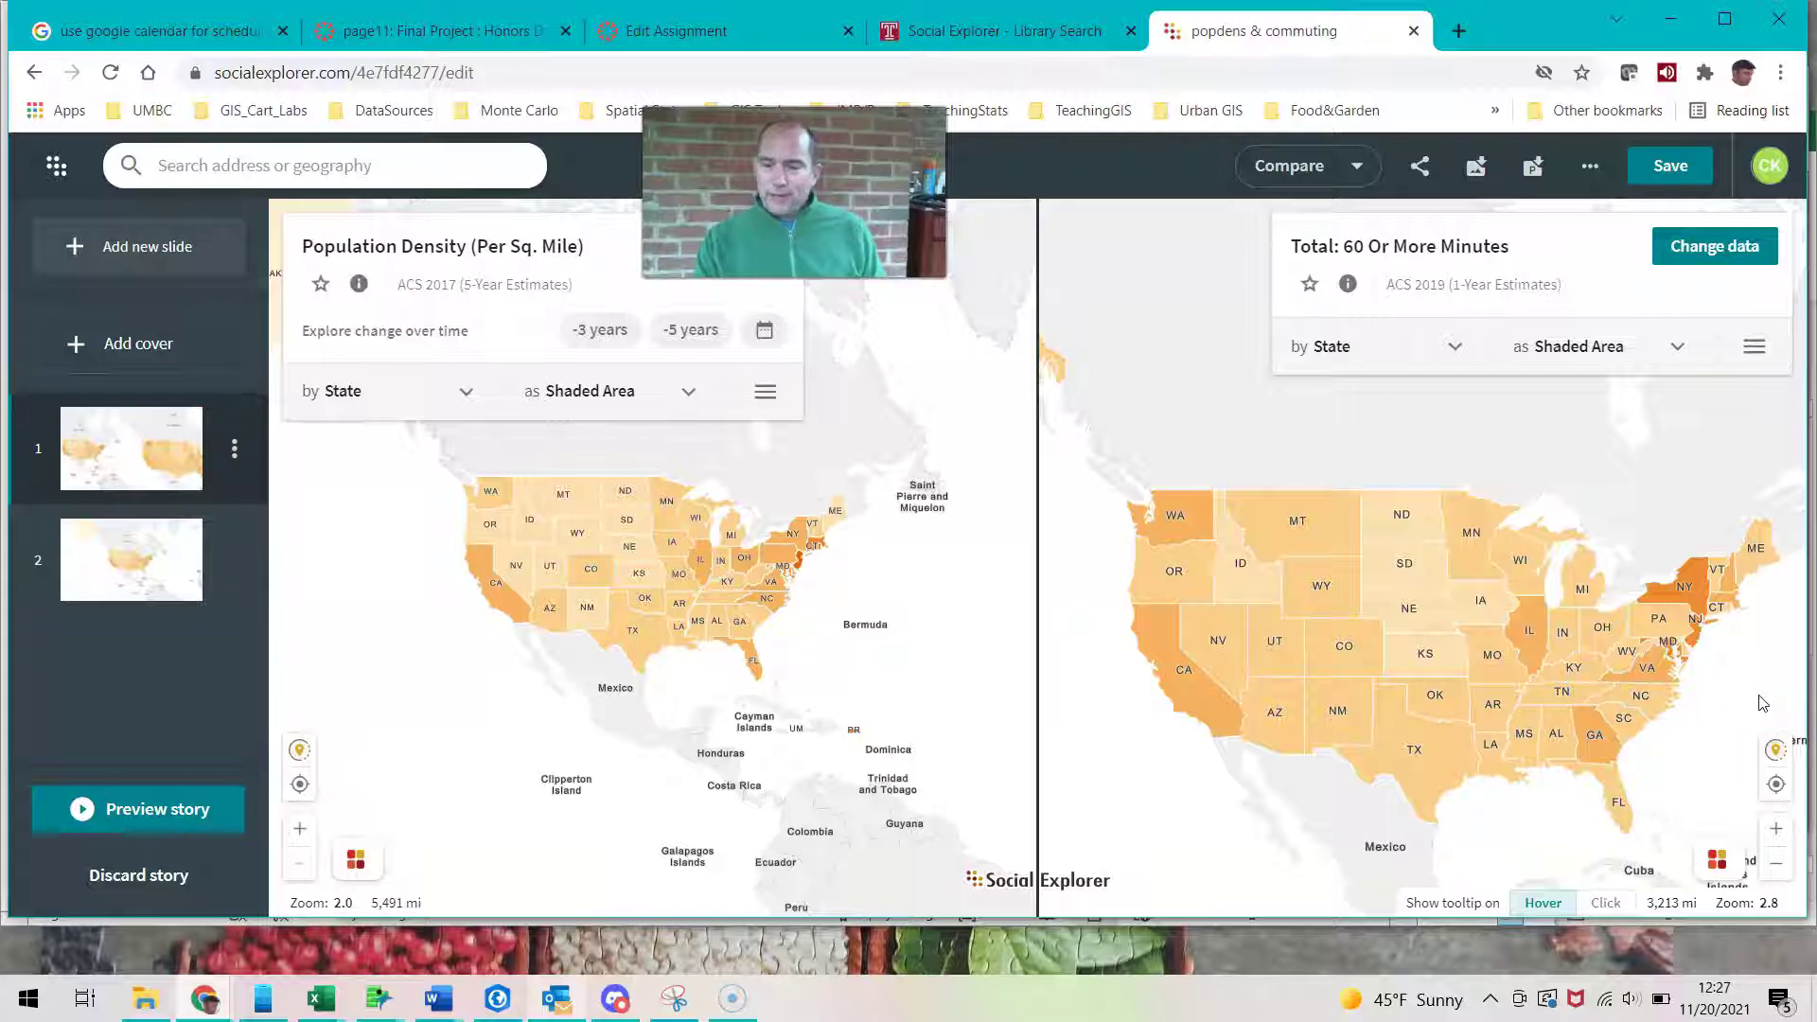
Step: Auto-adjust the 60 Or More Minutes map's color scale and set its cutpoints to 5 classes with the Equal interval method
{"action": "left_click", "coordinate": [1715, 859]}
{"action": "left_click", "coordinate": [1590, 804]}
{"action": "left_click", "coordinate": [1702, 780]}
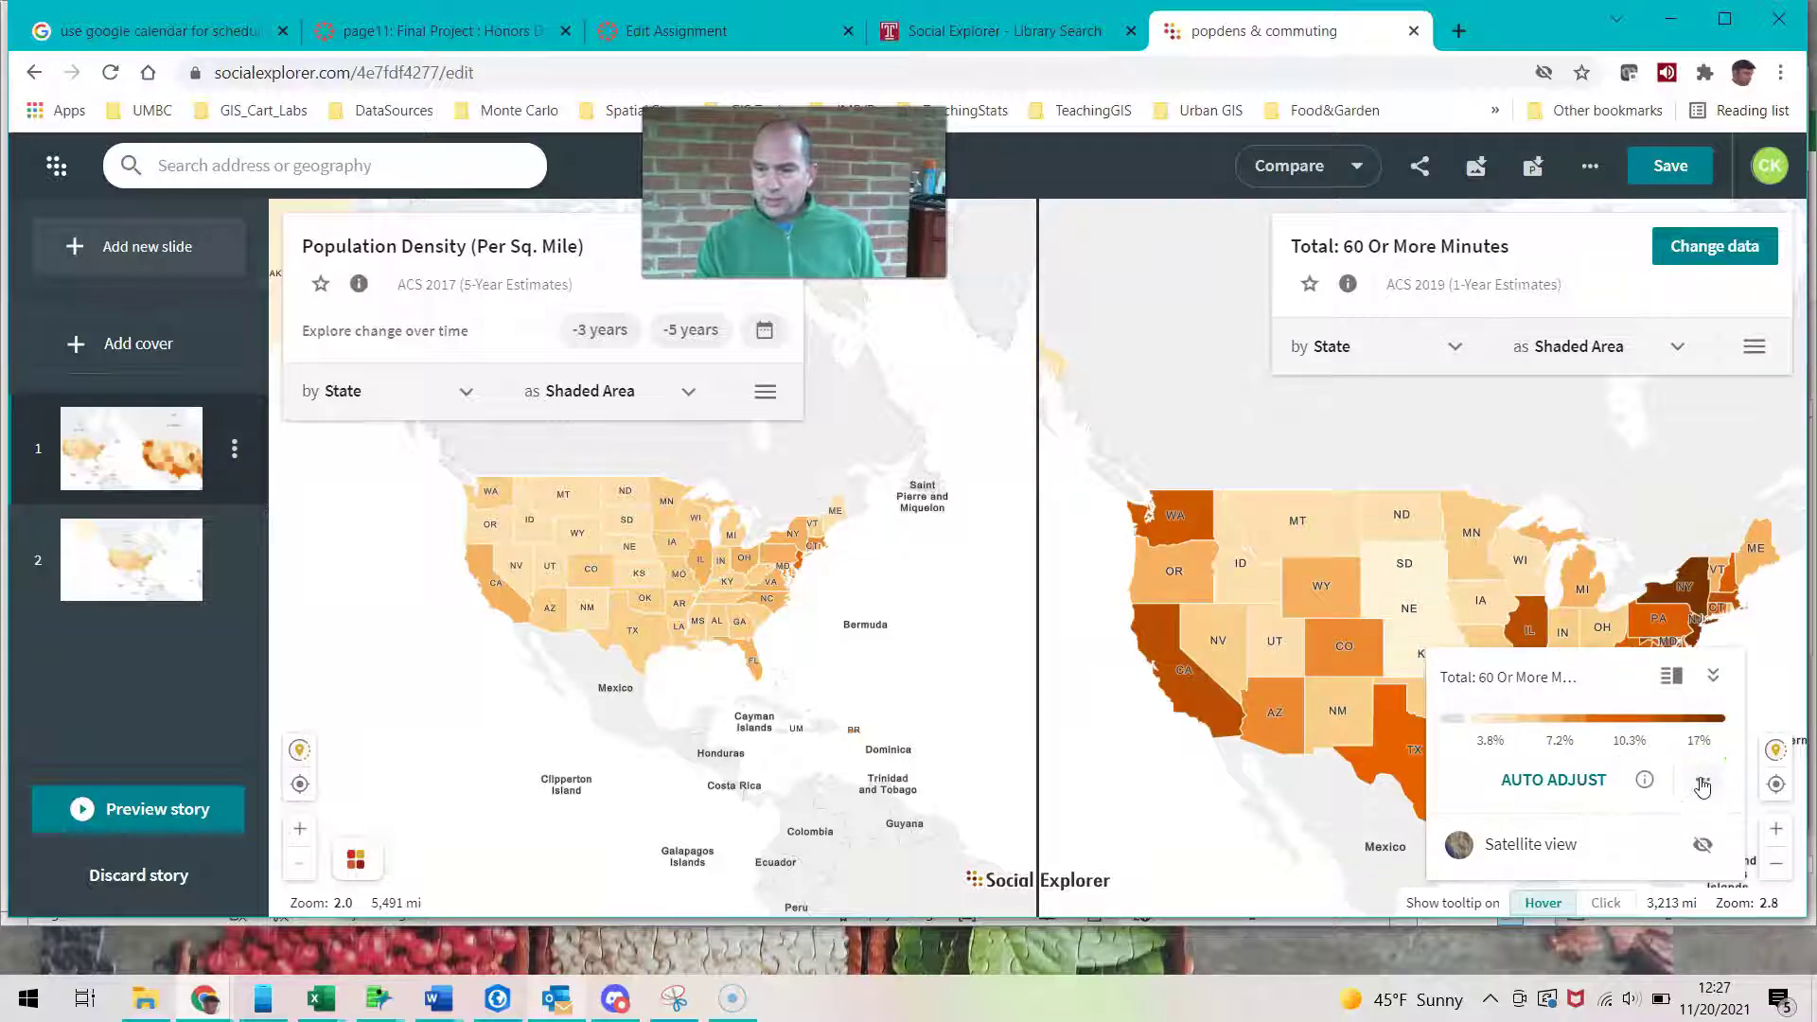
{"action": "left_click", "coordinate": [1702, 782]}
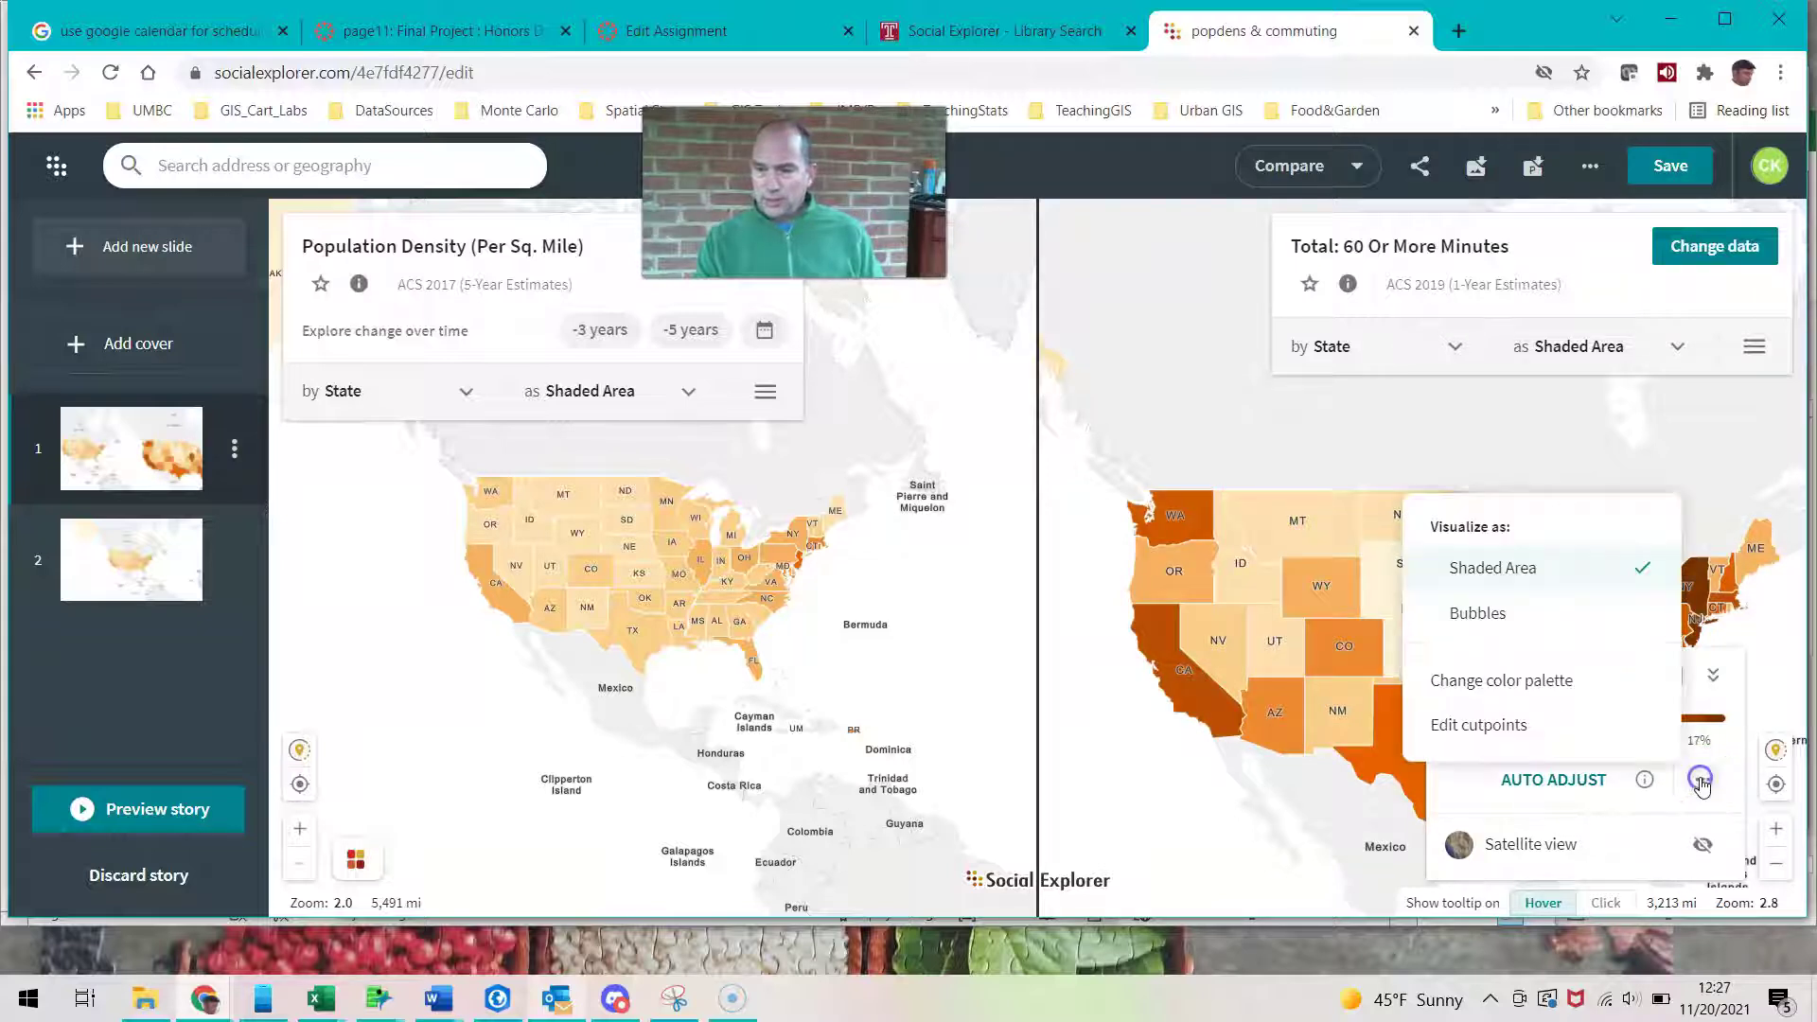
{"action": "left_click", "coordinate": [1535, 727]}
{"action": "left_click", "coordinate": [958, 677]}
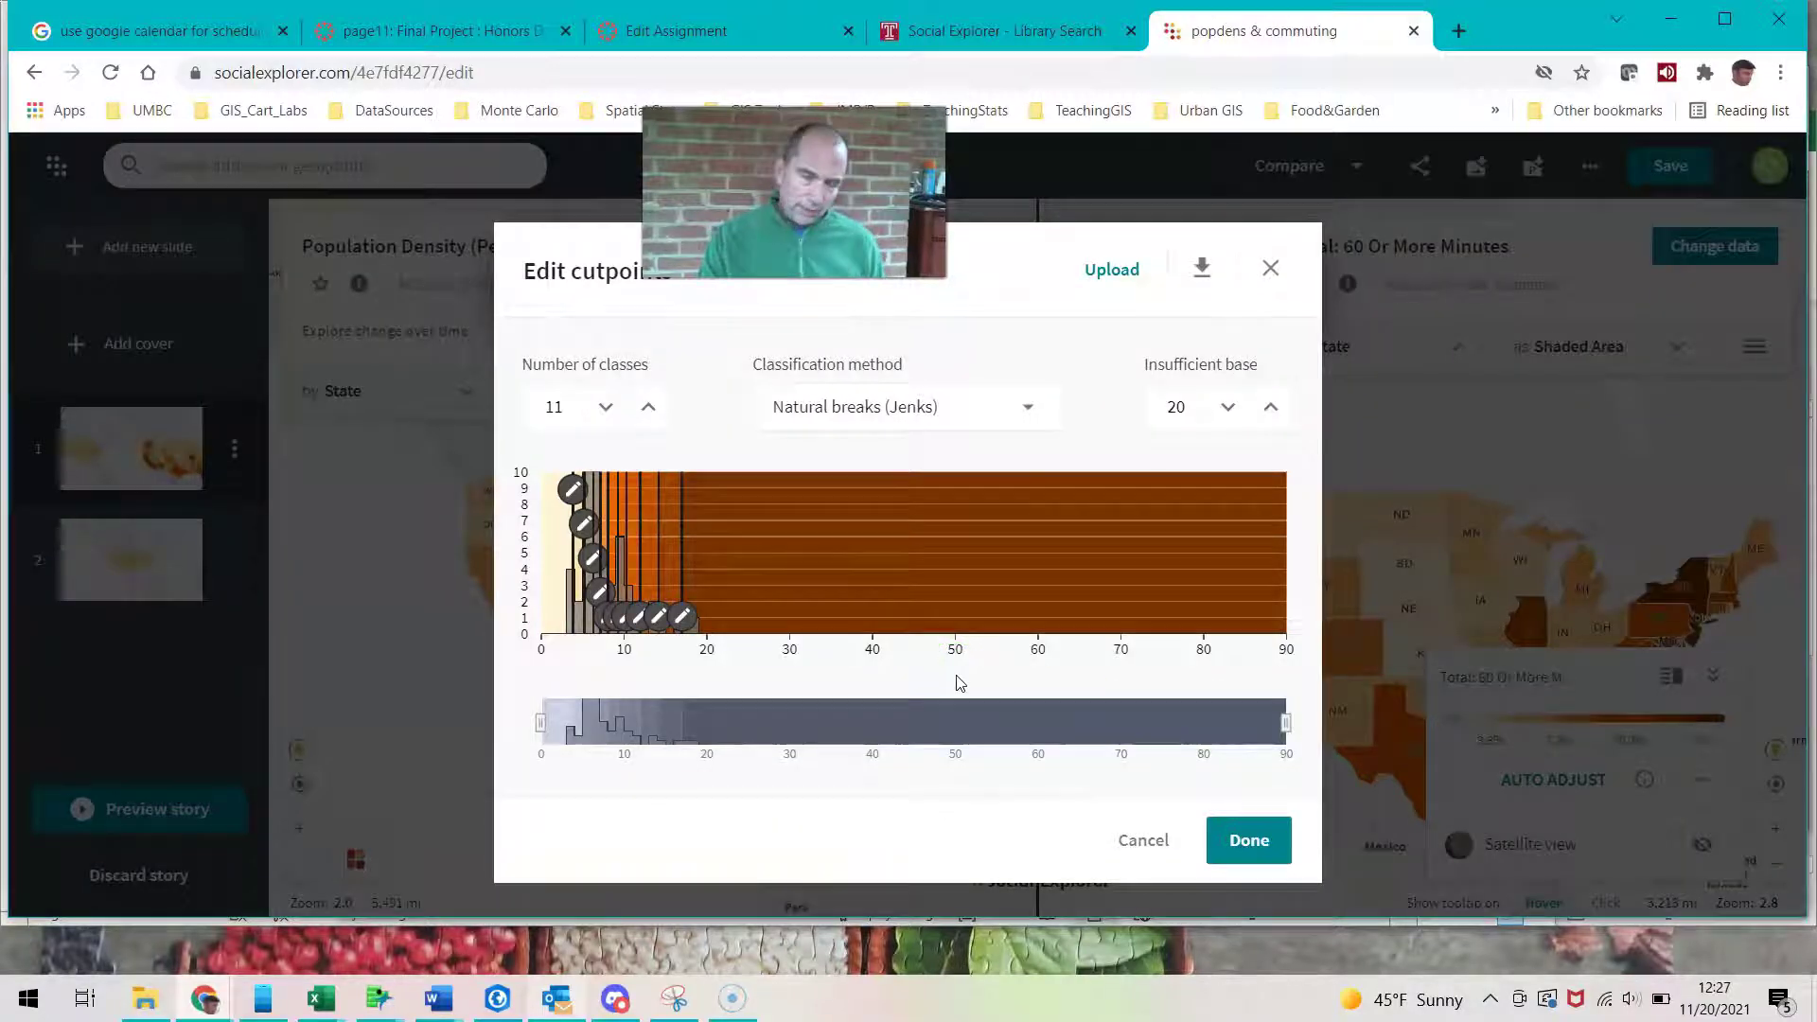
{"action": "left_click_drag", "start_coordinate": [566, 408], "coordinate": [528, 408]}
{"action": "type", "text": "5"}
{"action": "left_click", "coordinate": [1027, 406]}
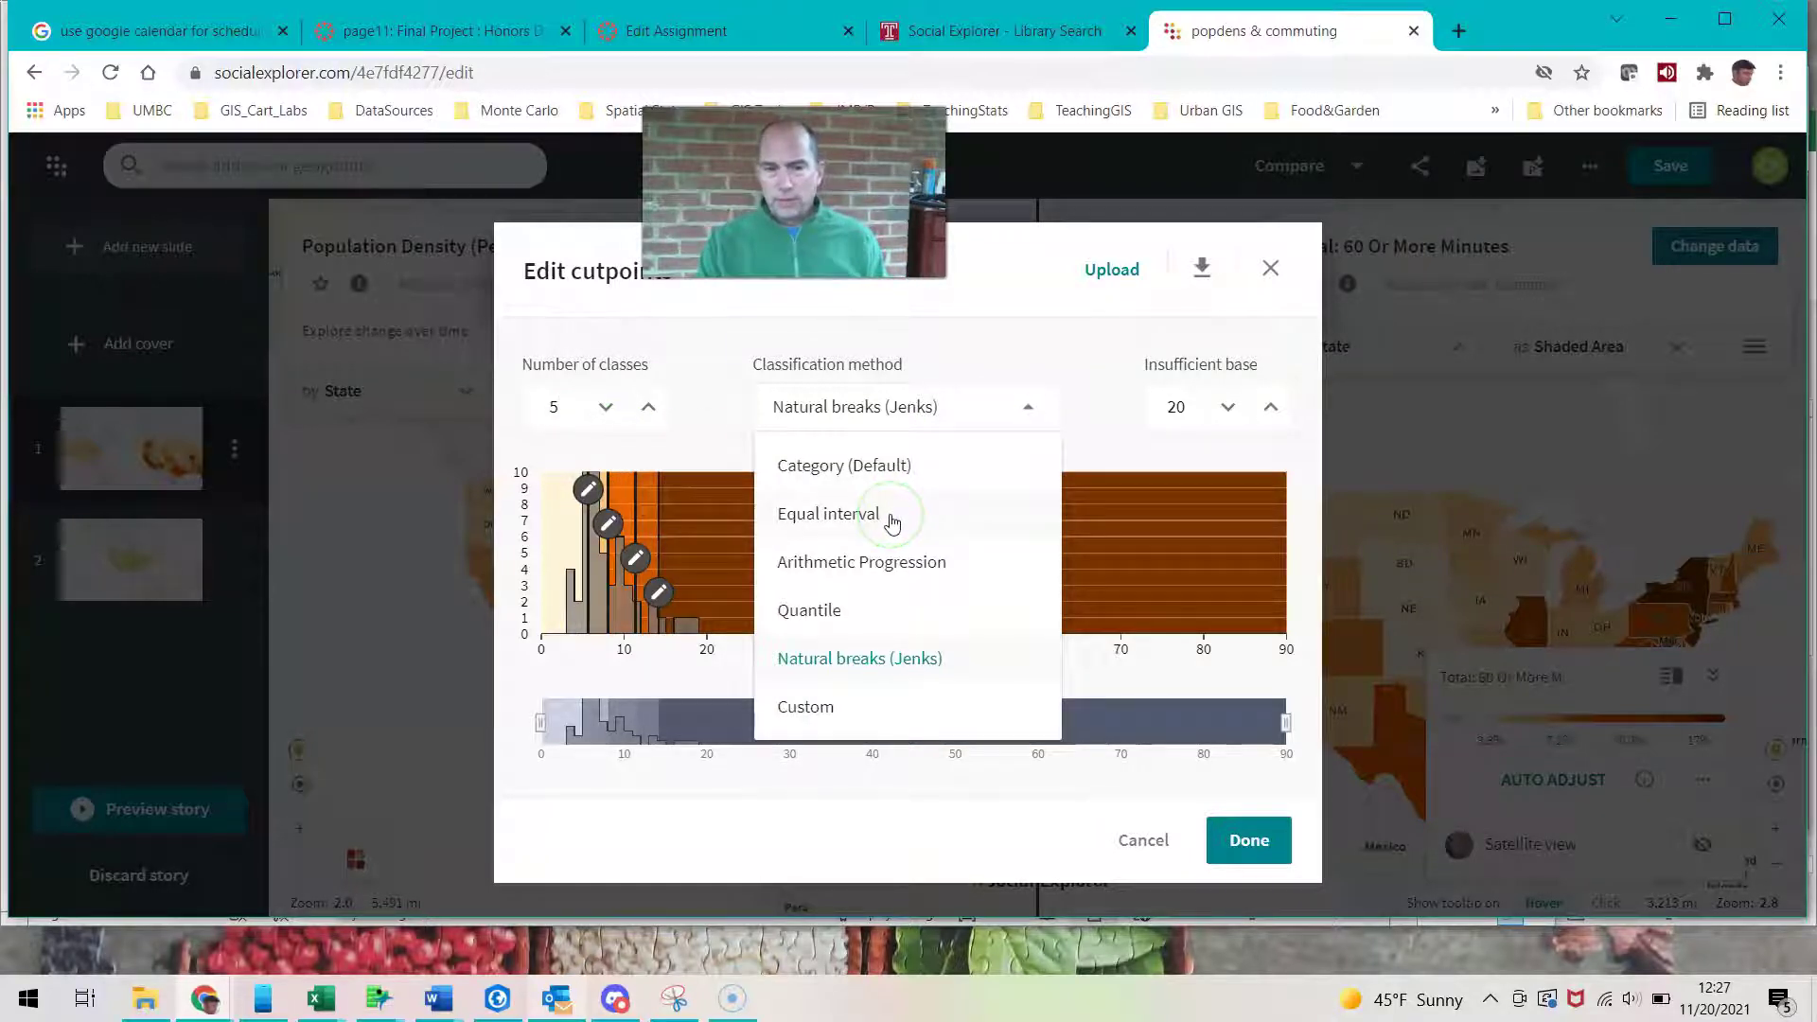
{"action": "left_click", "coordinate": [891, 523]}
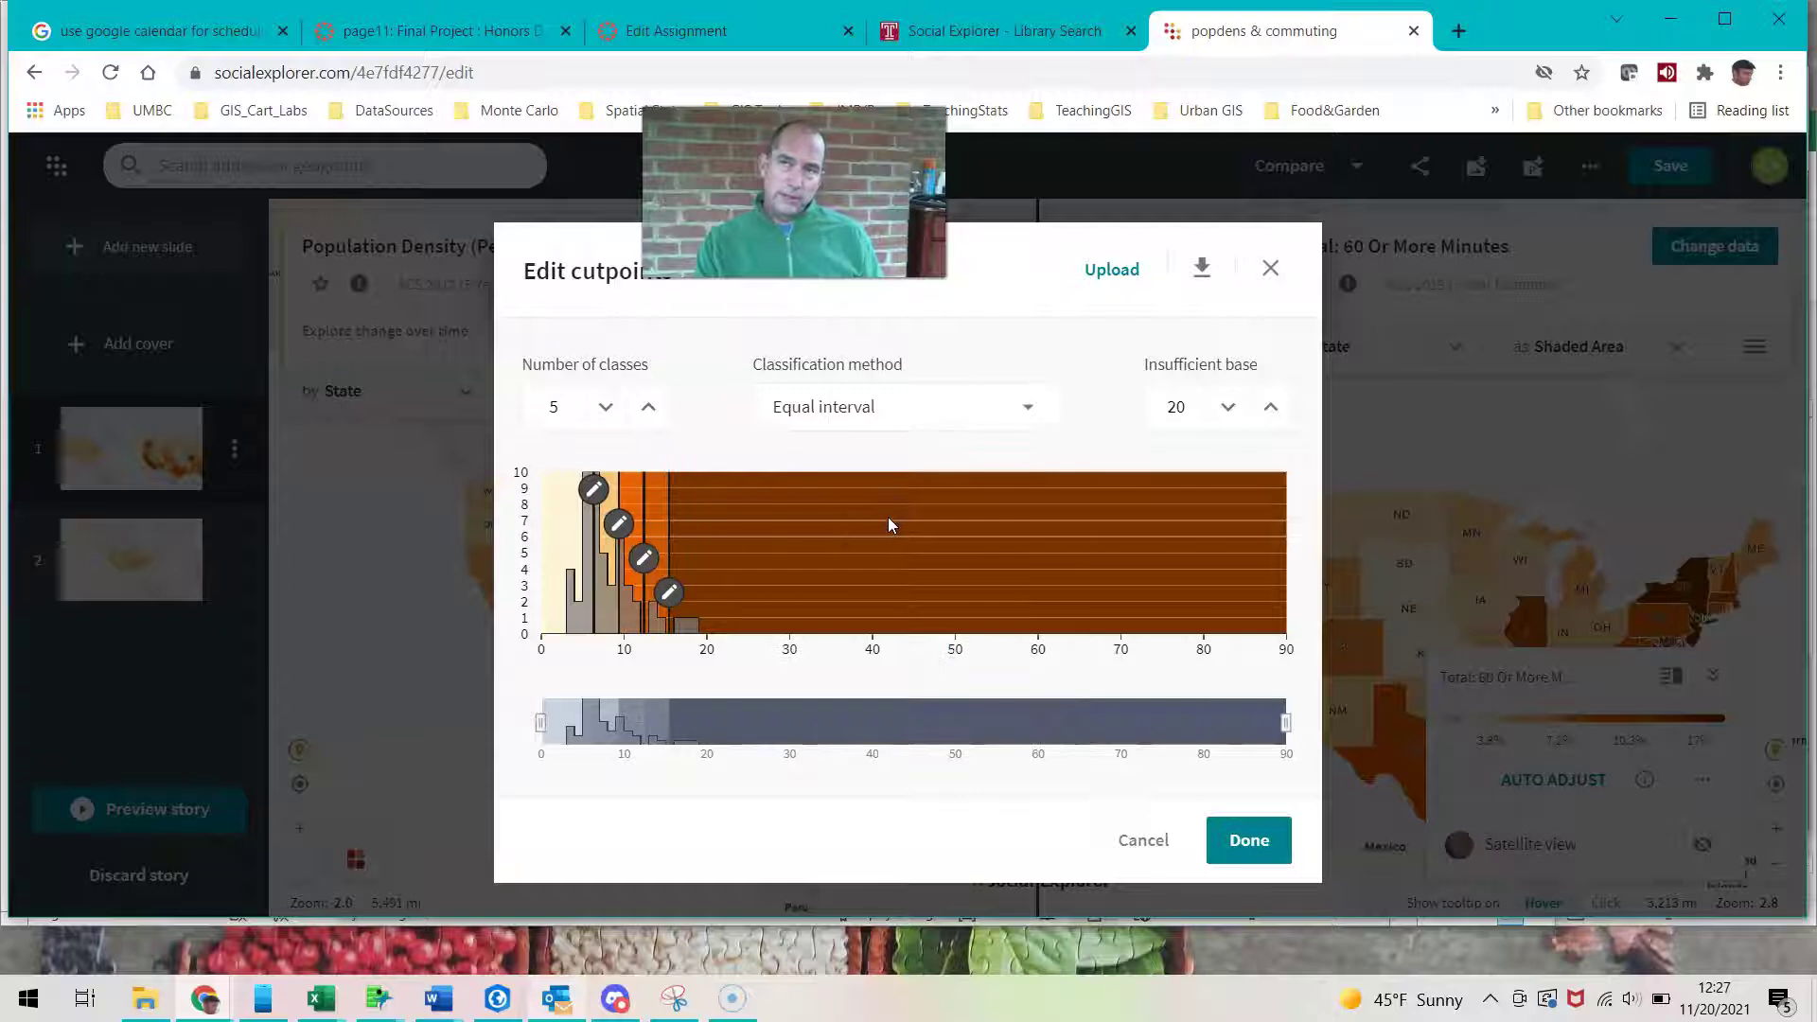
{"action": "left_click", "coordinate": [1251, 840]}
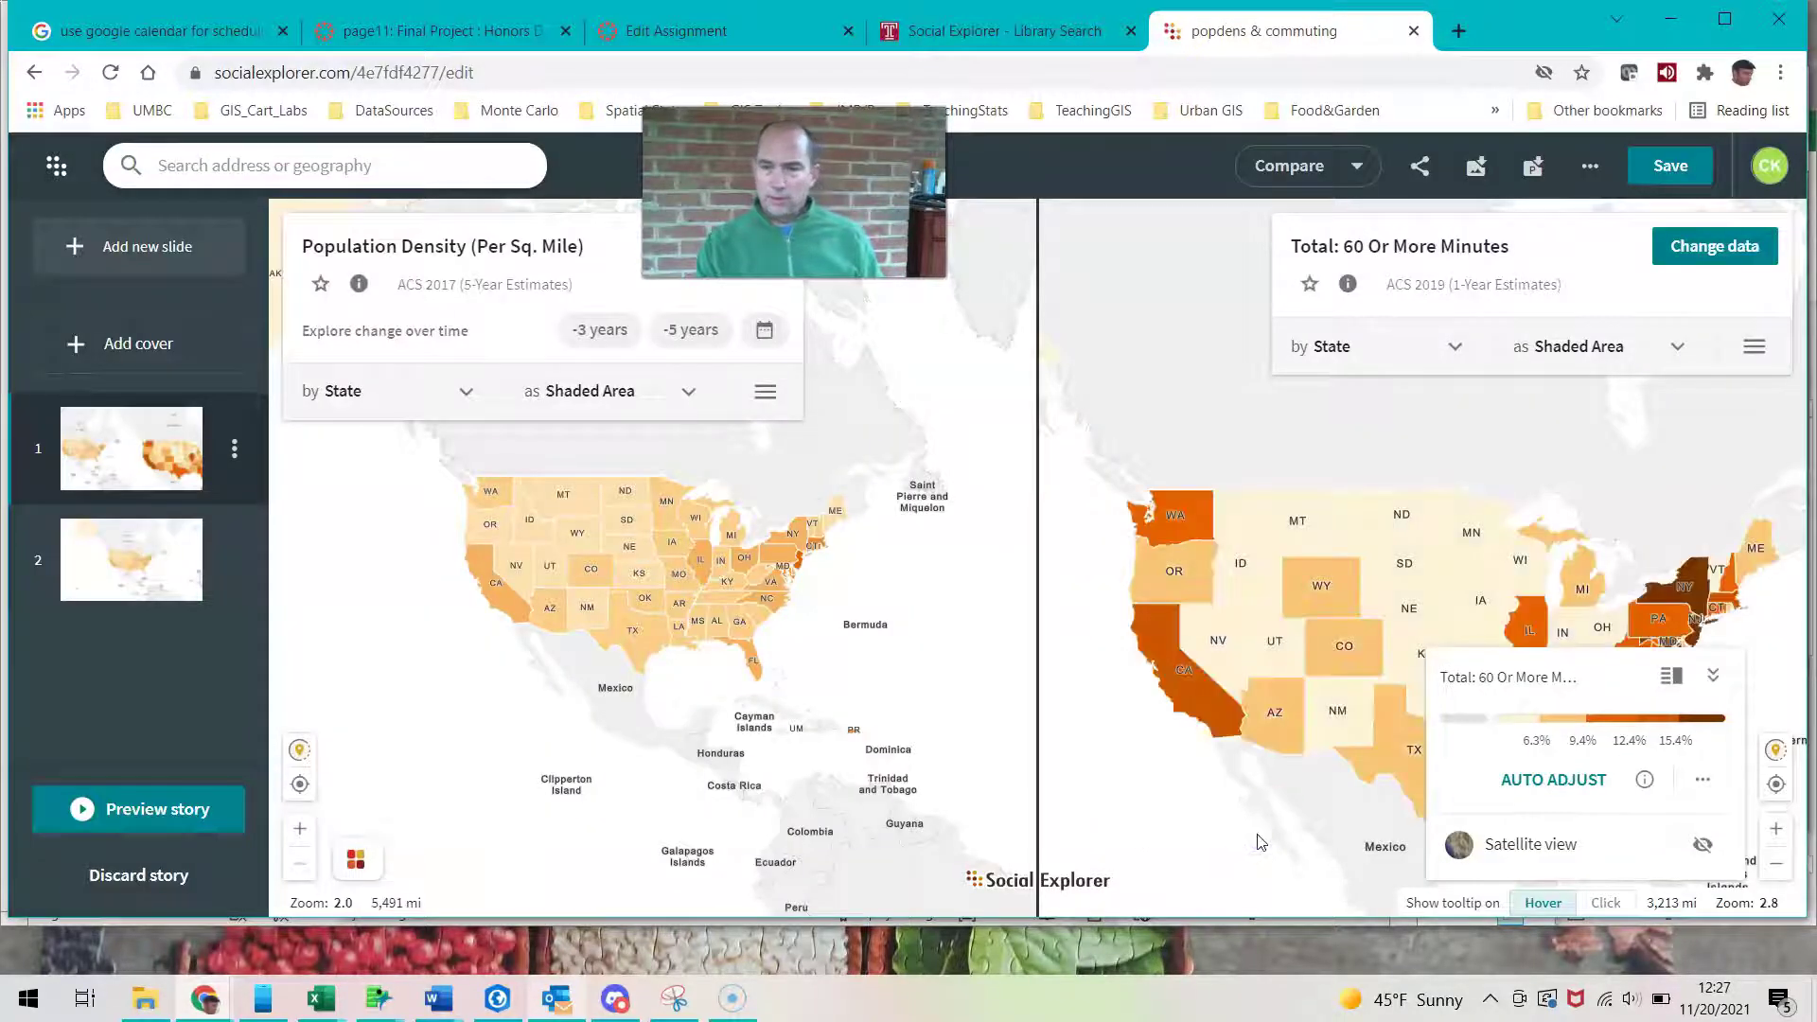
{"action": "left_click", "coordinate": [1713, 676]}
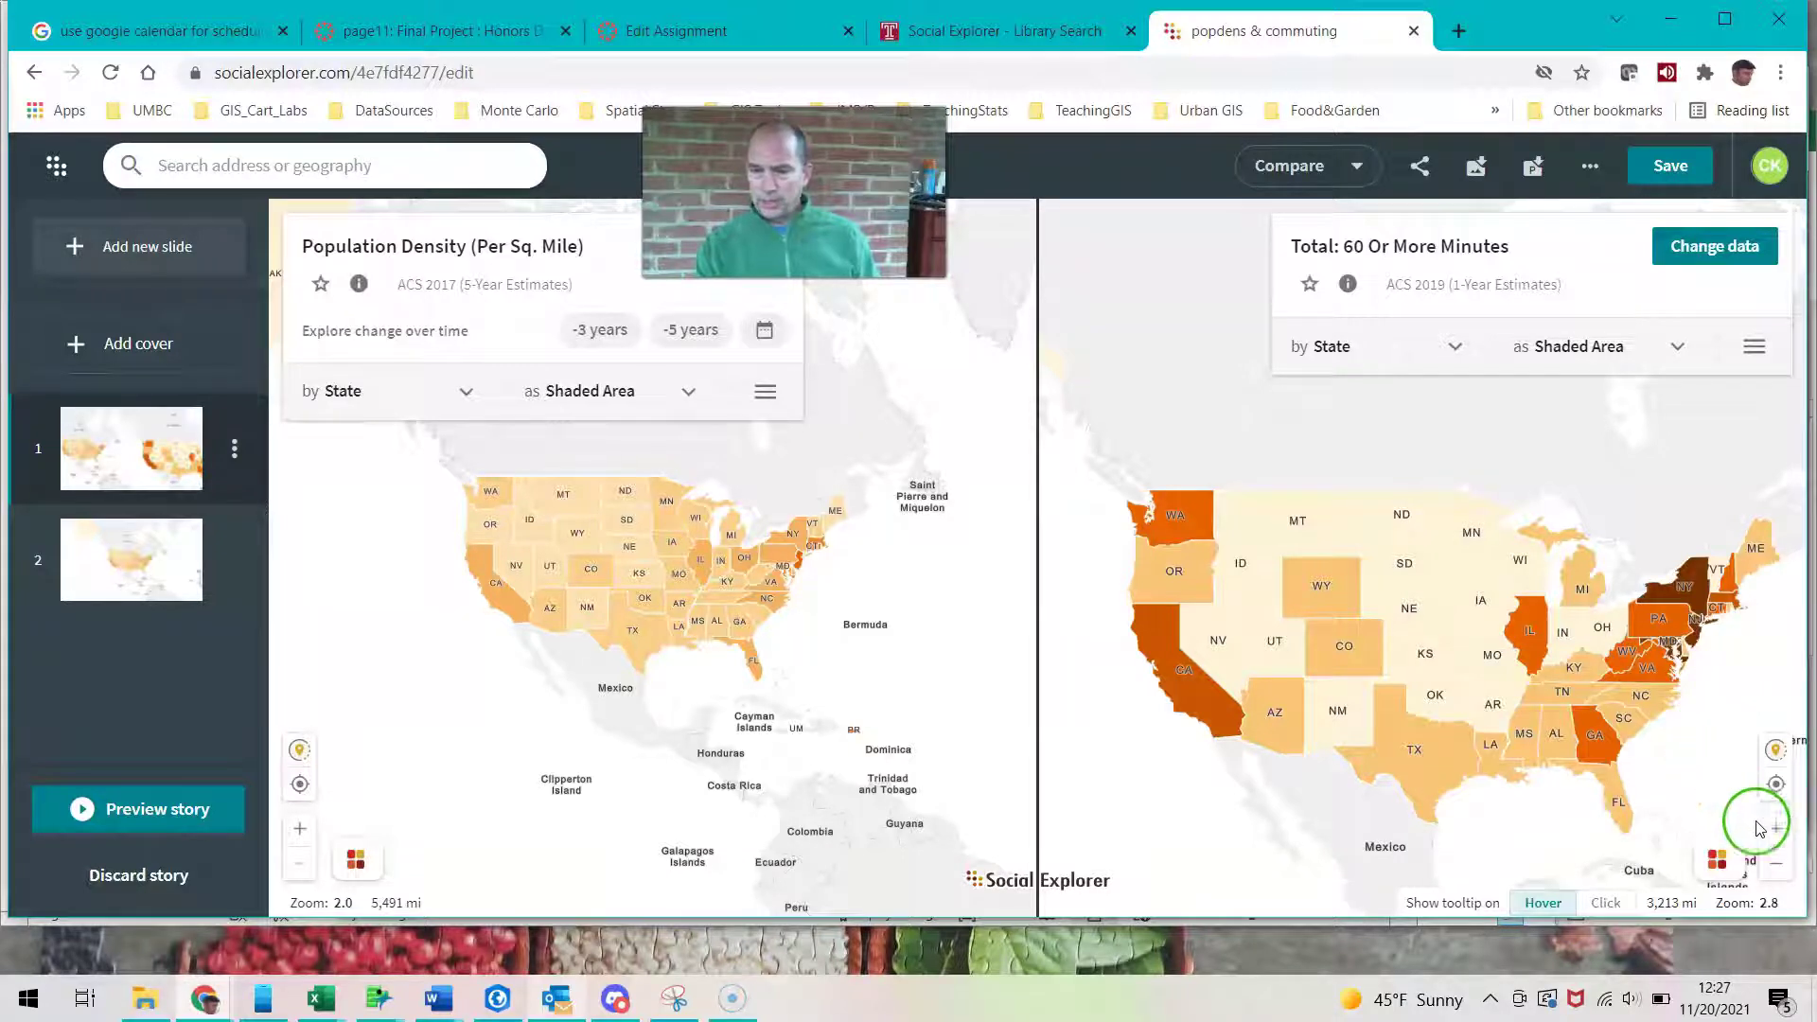
Step: Review the cutpoint settings and histogram of the 60 Or More Minutes map without changing them
{"action": "left_click", "coordinate": [1724, 861]}
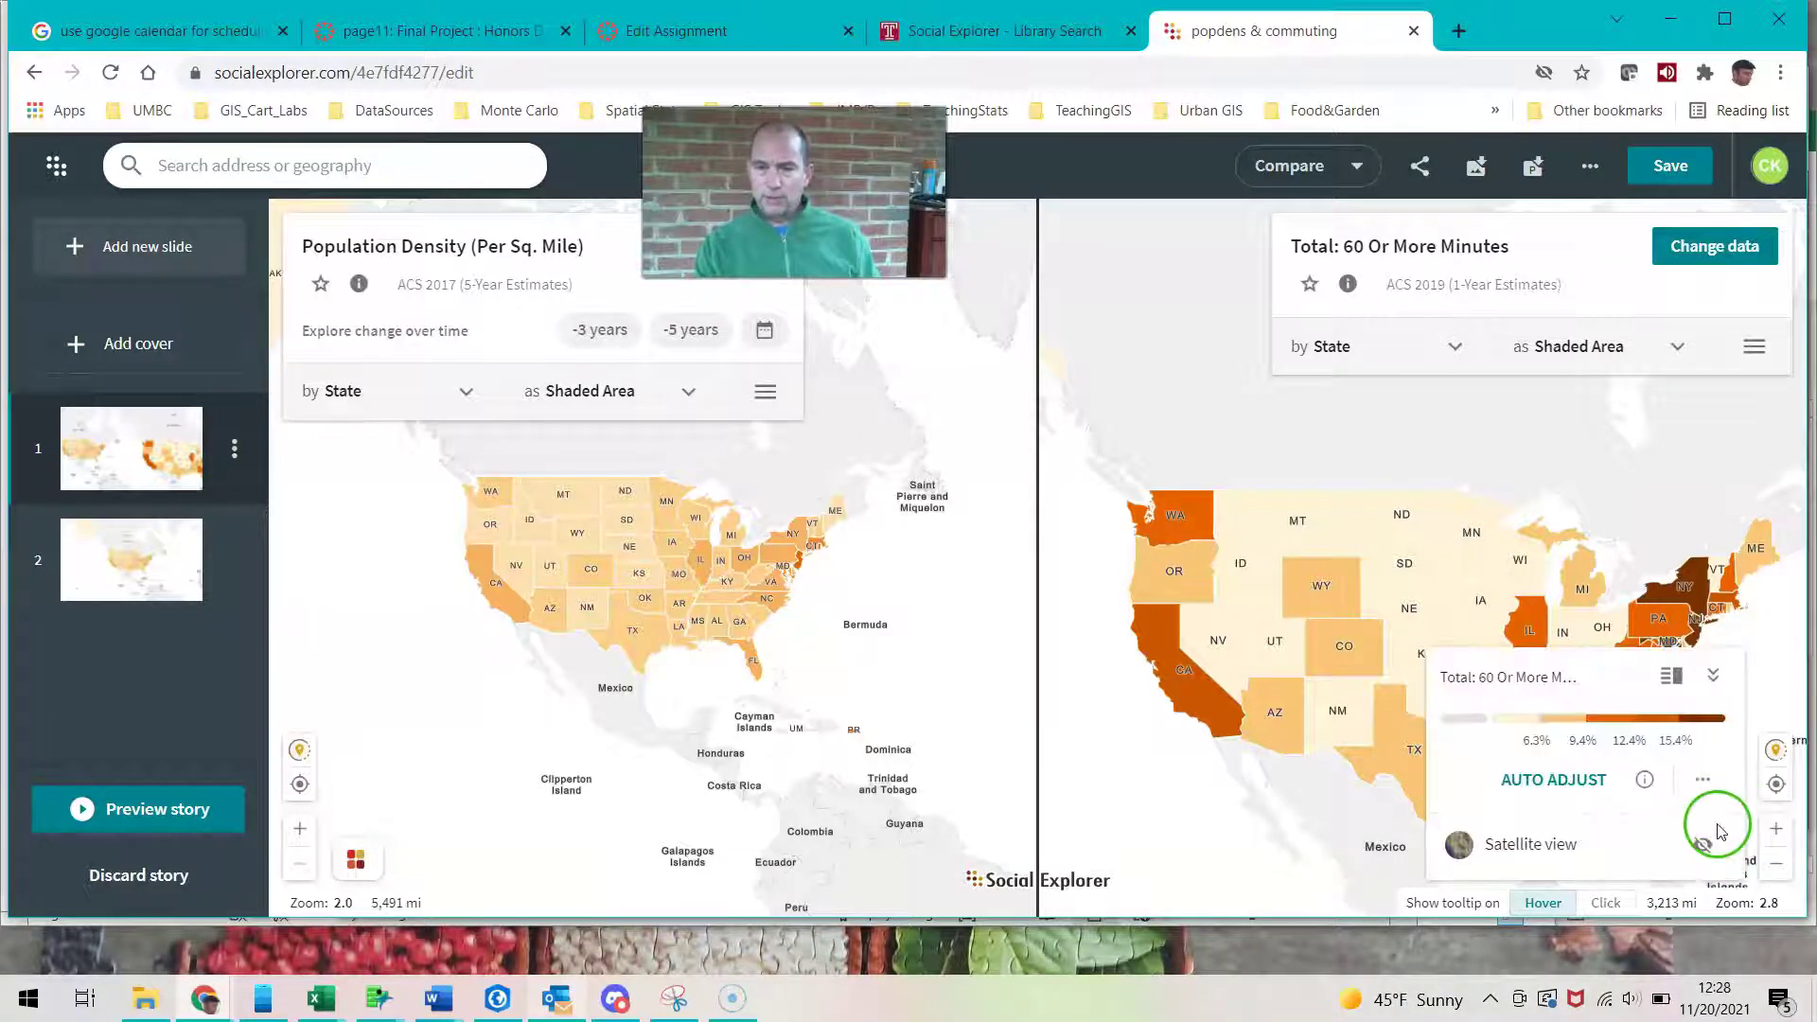
{"action": "left_click", "coordinate": [1709, 787]}
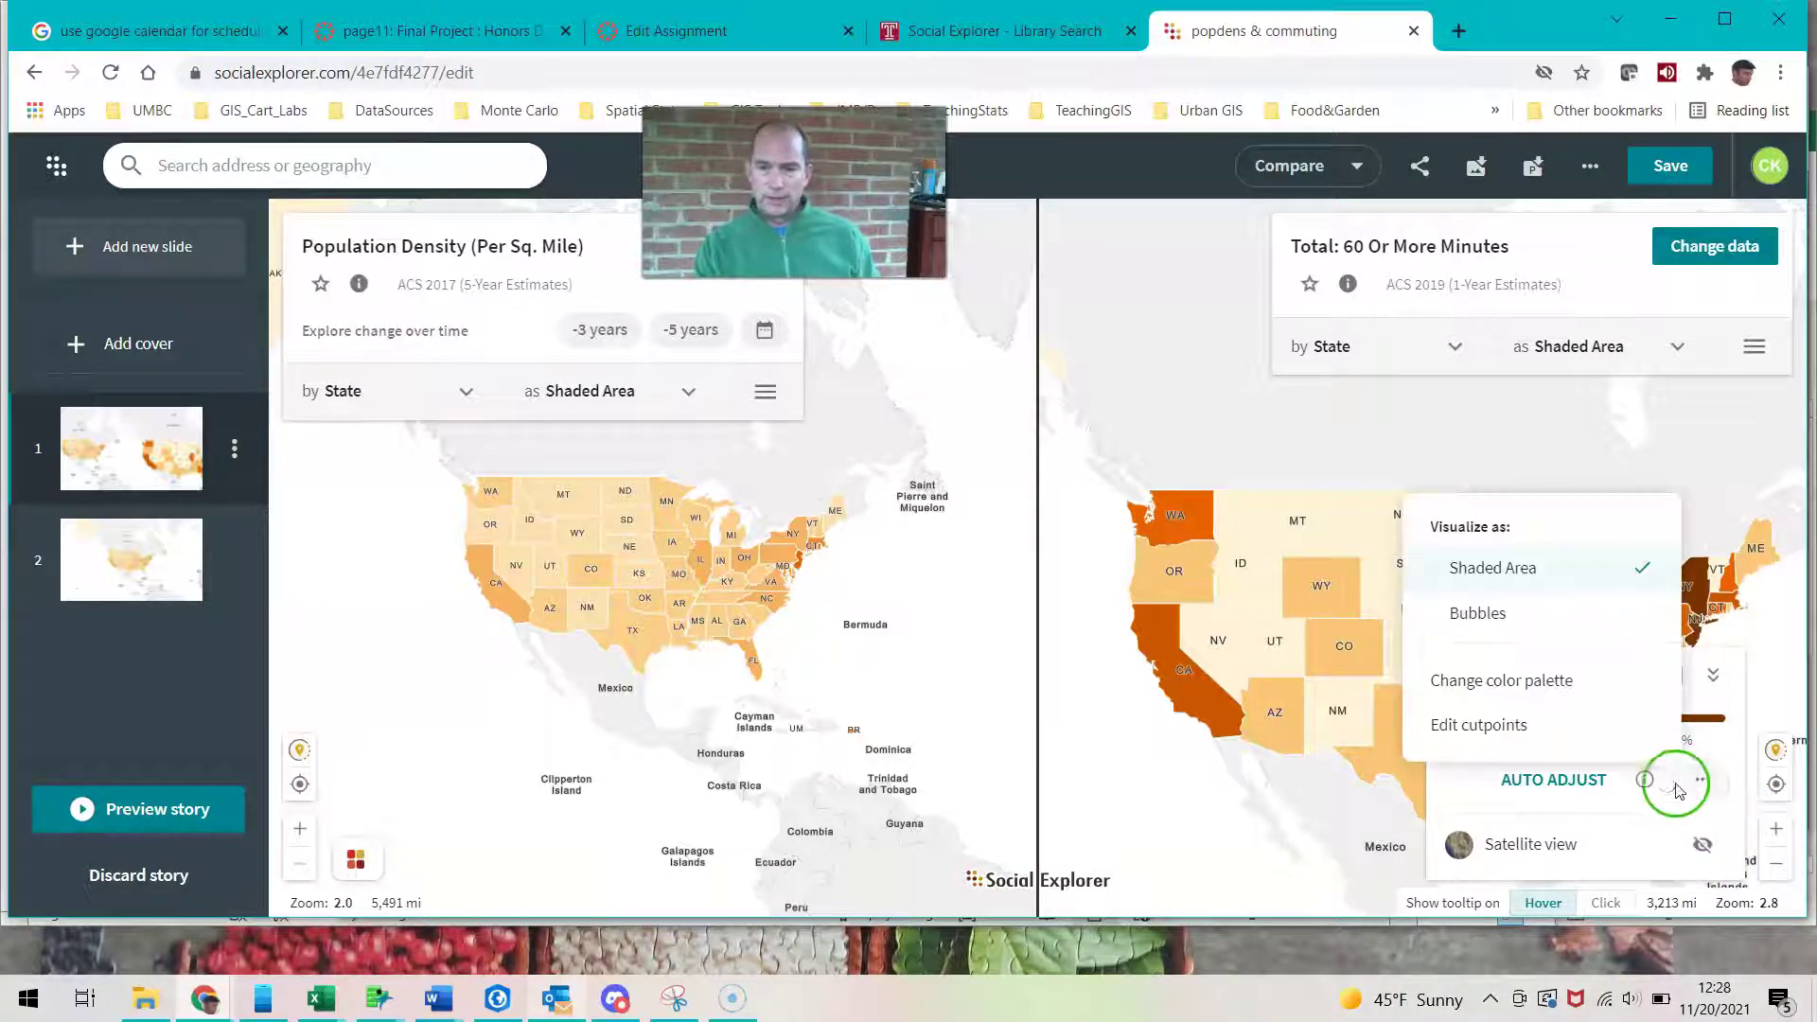
{"action": "left_click", "coordinate": [1486, 725]}
{"action": "left_click", "coordinate": [725, 698]}
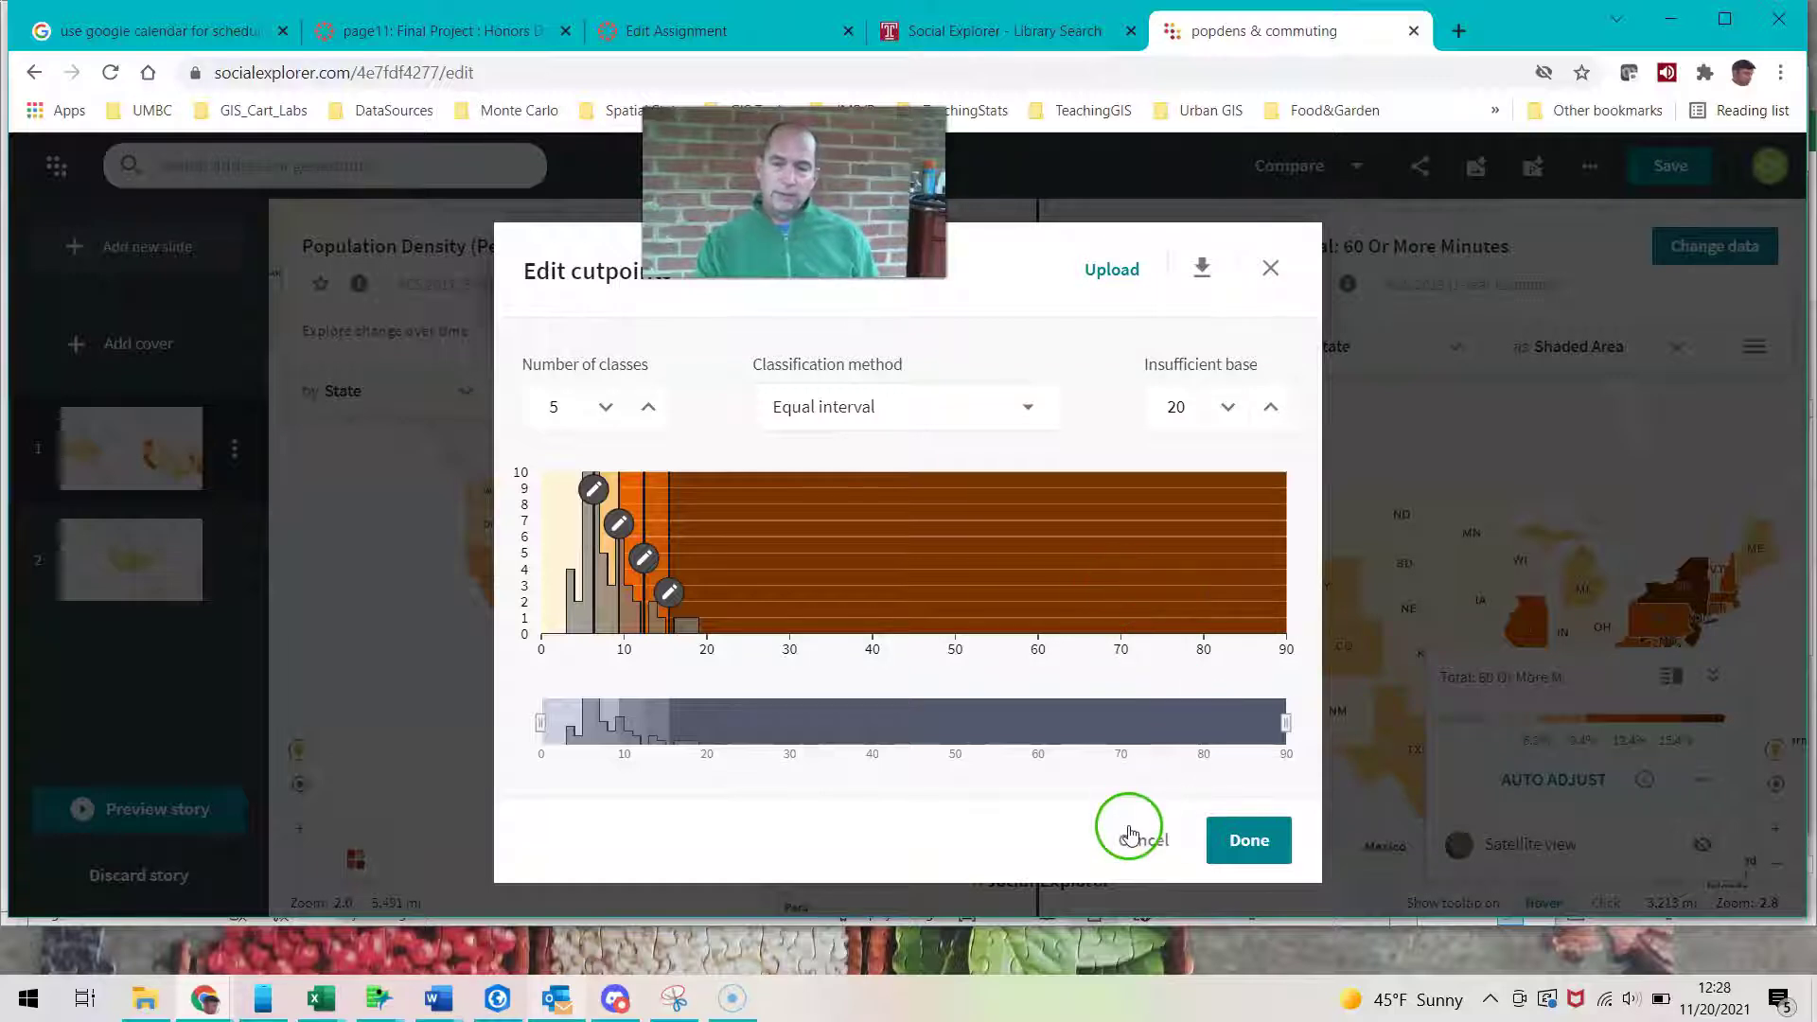
{"action": "left_click", "coordinate": [1136, 839]}
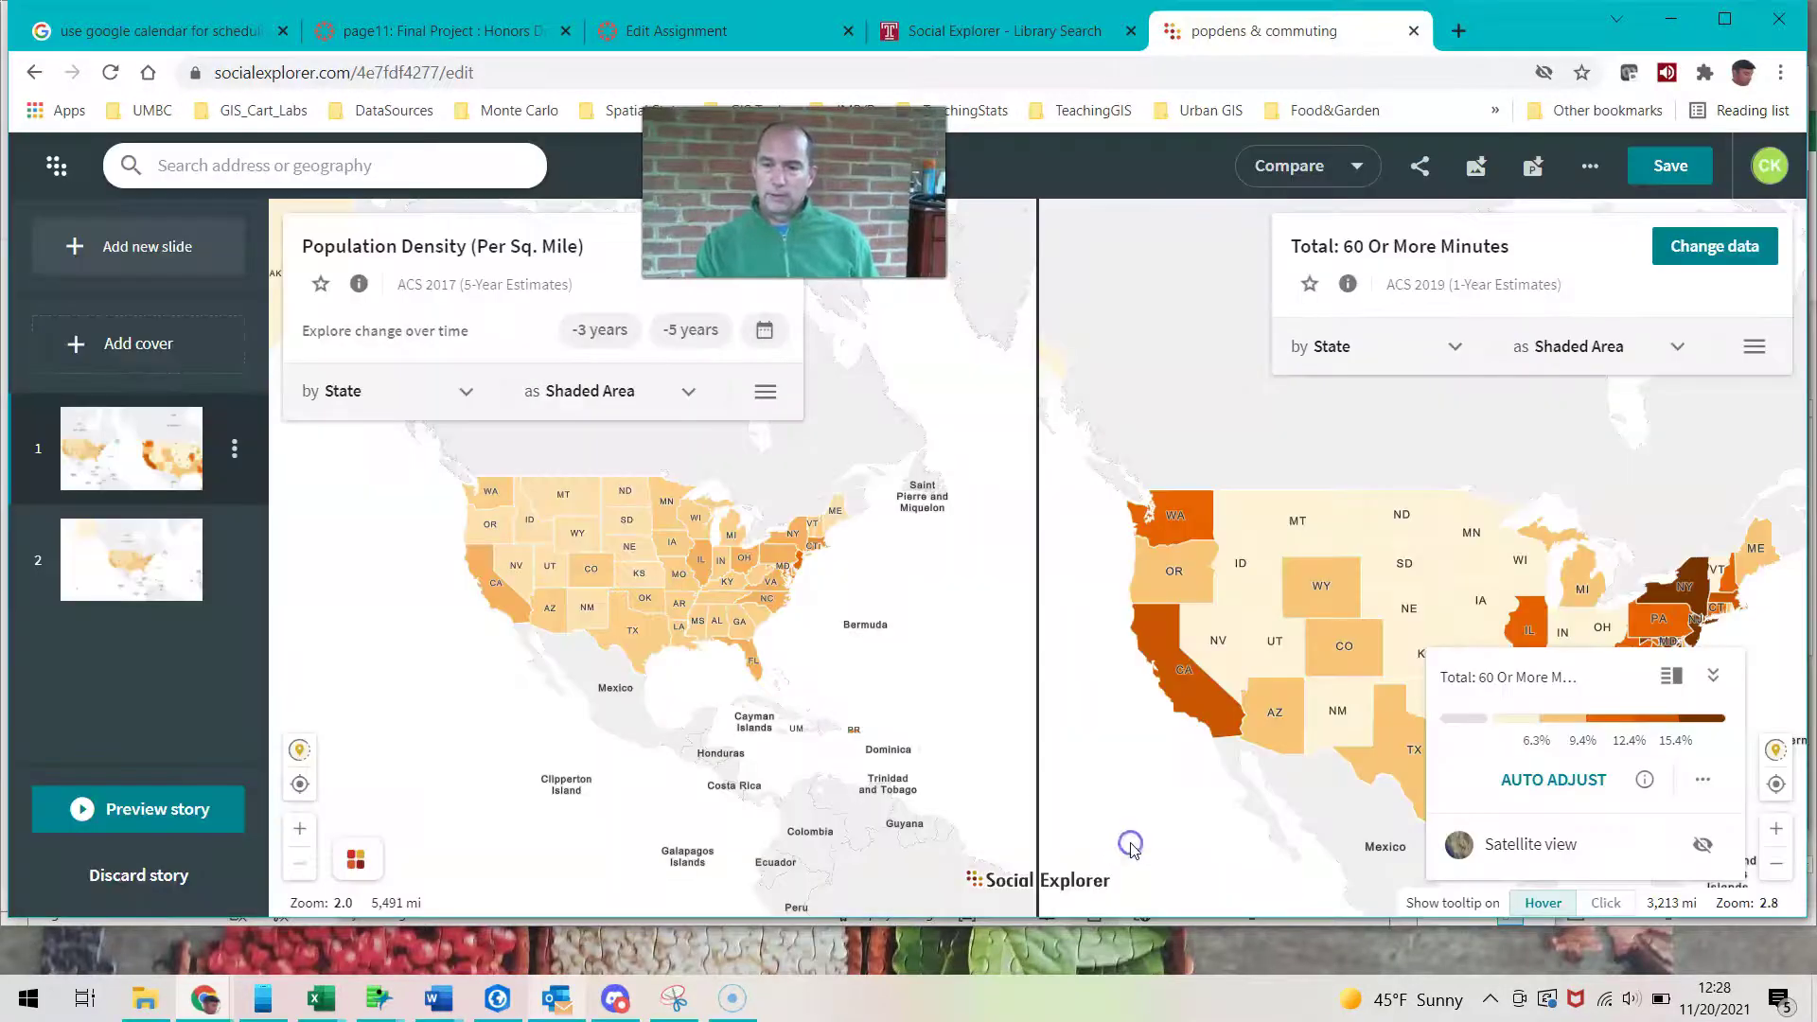
{"action": "left_click", "coordinate": [1713, 680]}
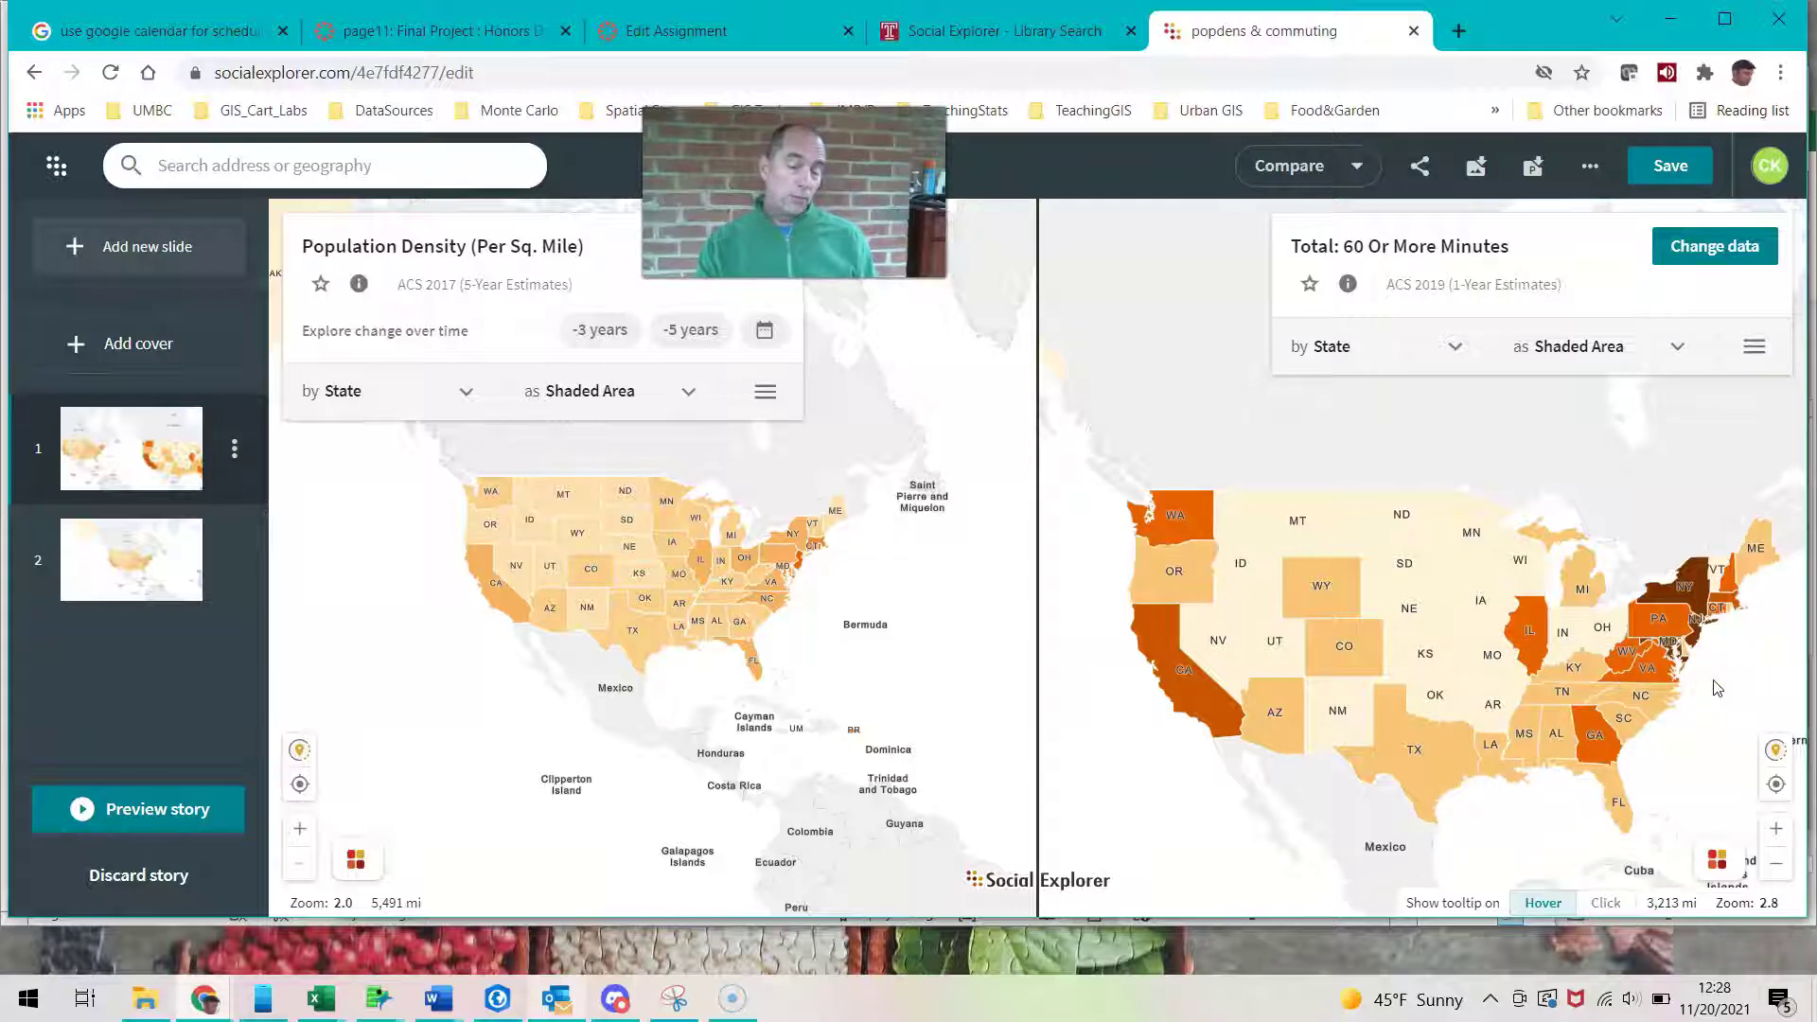
Step: Compare individual states, such as New Mexico, between the population density and commute-time maps
{"action": "left_click", "coordinate": [1714, 696]}
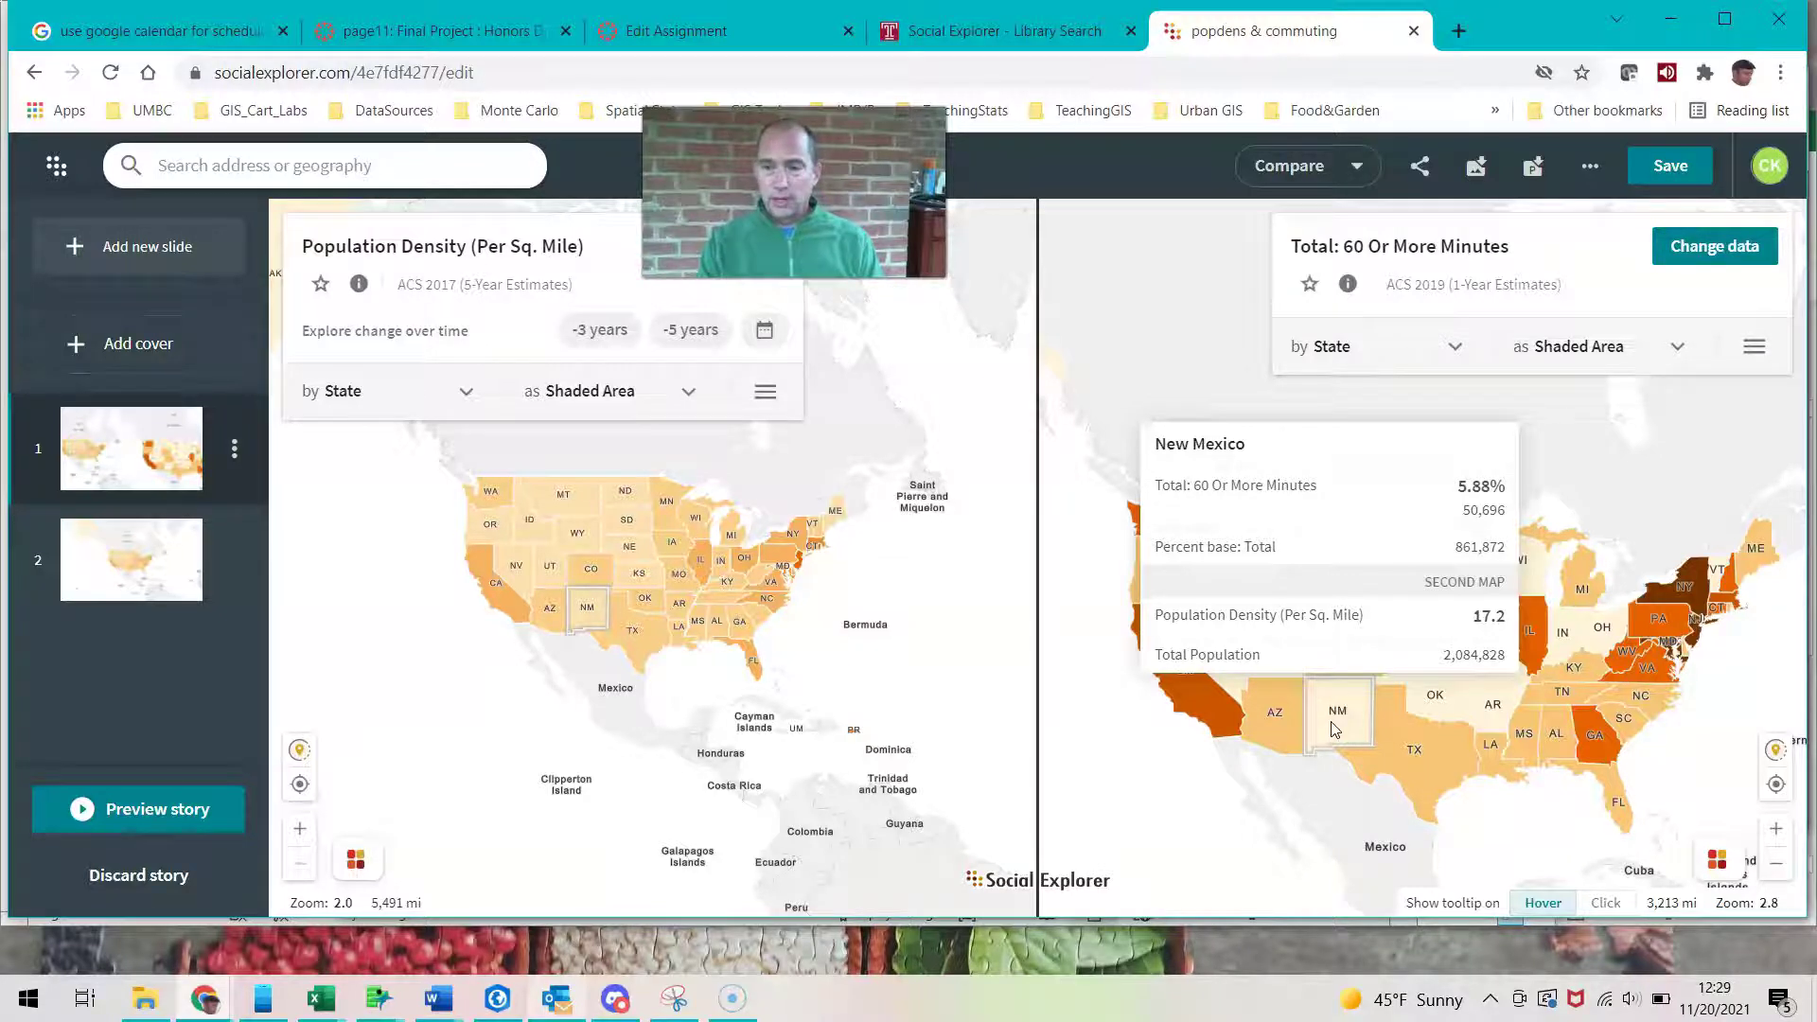
{"action": "left_click", "coordinate": [1723, 878]}
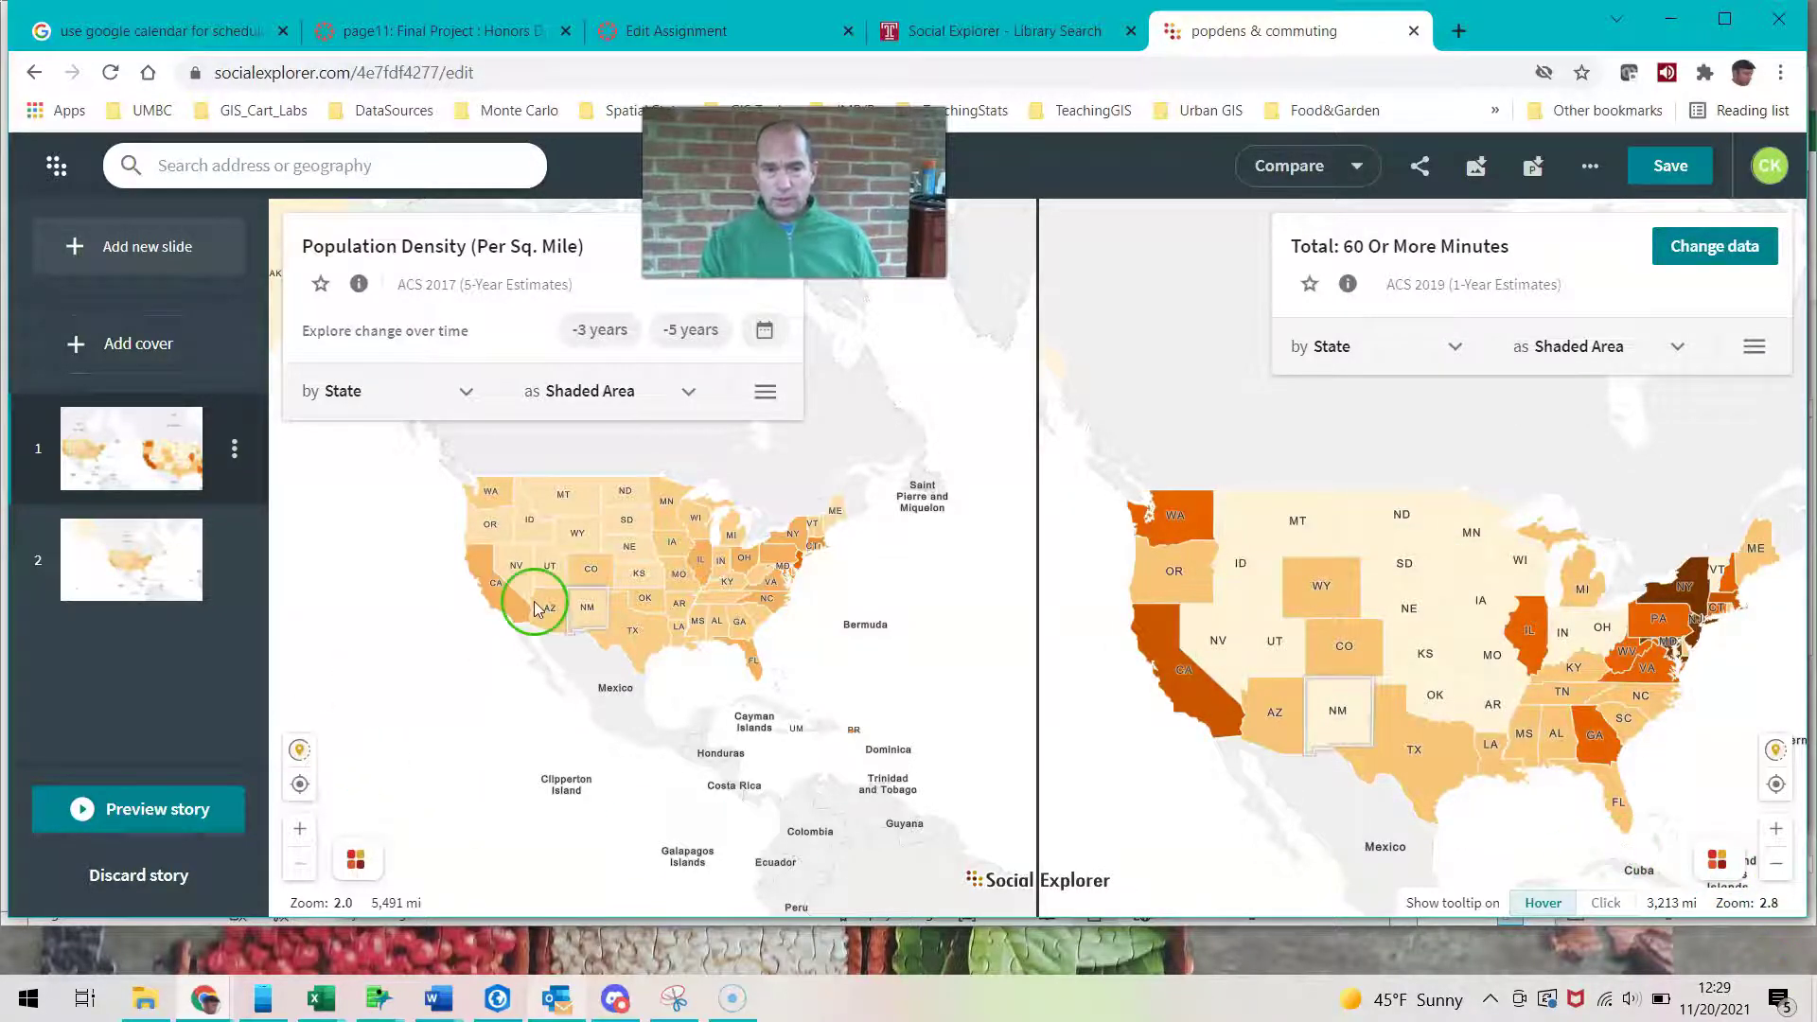
{"action": "mouse_move", "coordinate": [1526, 767]}
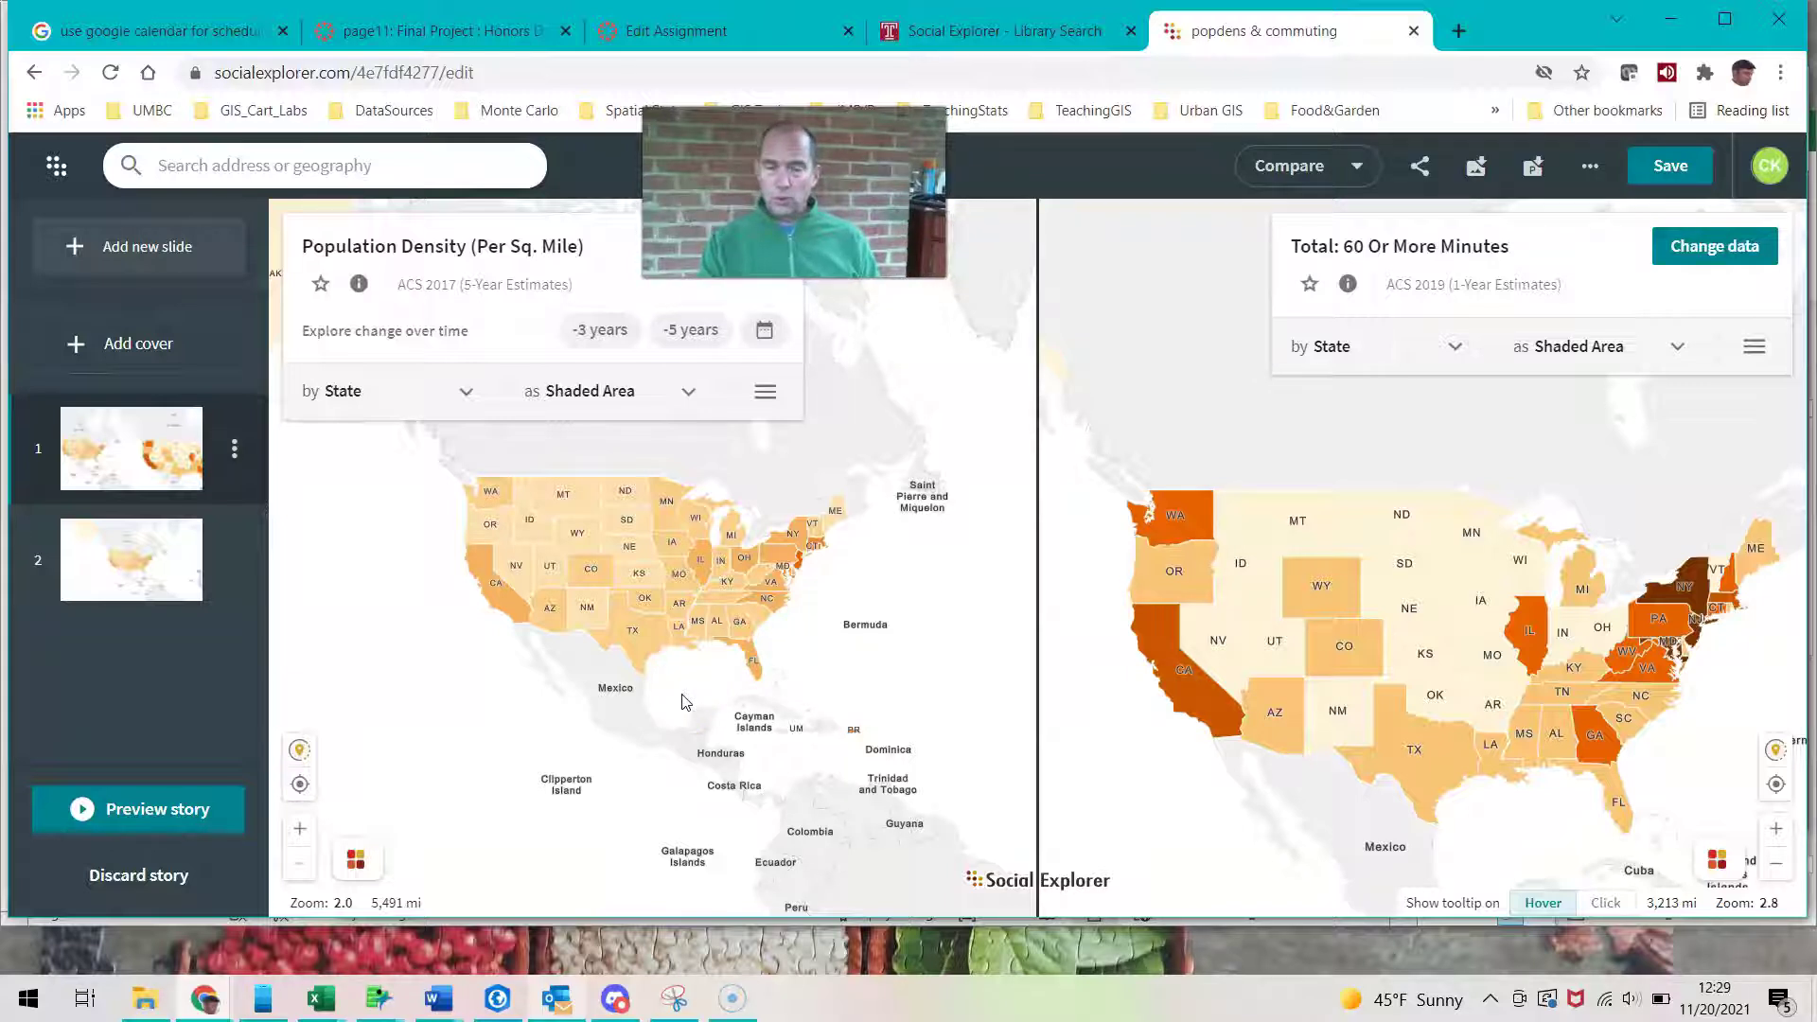
Step: Set the second slide's population density map to the County geography level
{"action": "left_click", "coordinate": [123, 573]}
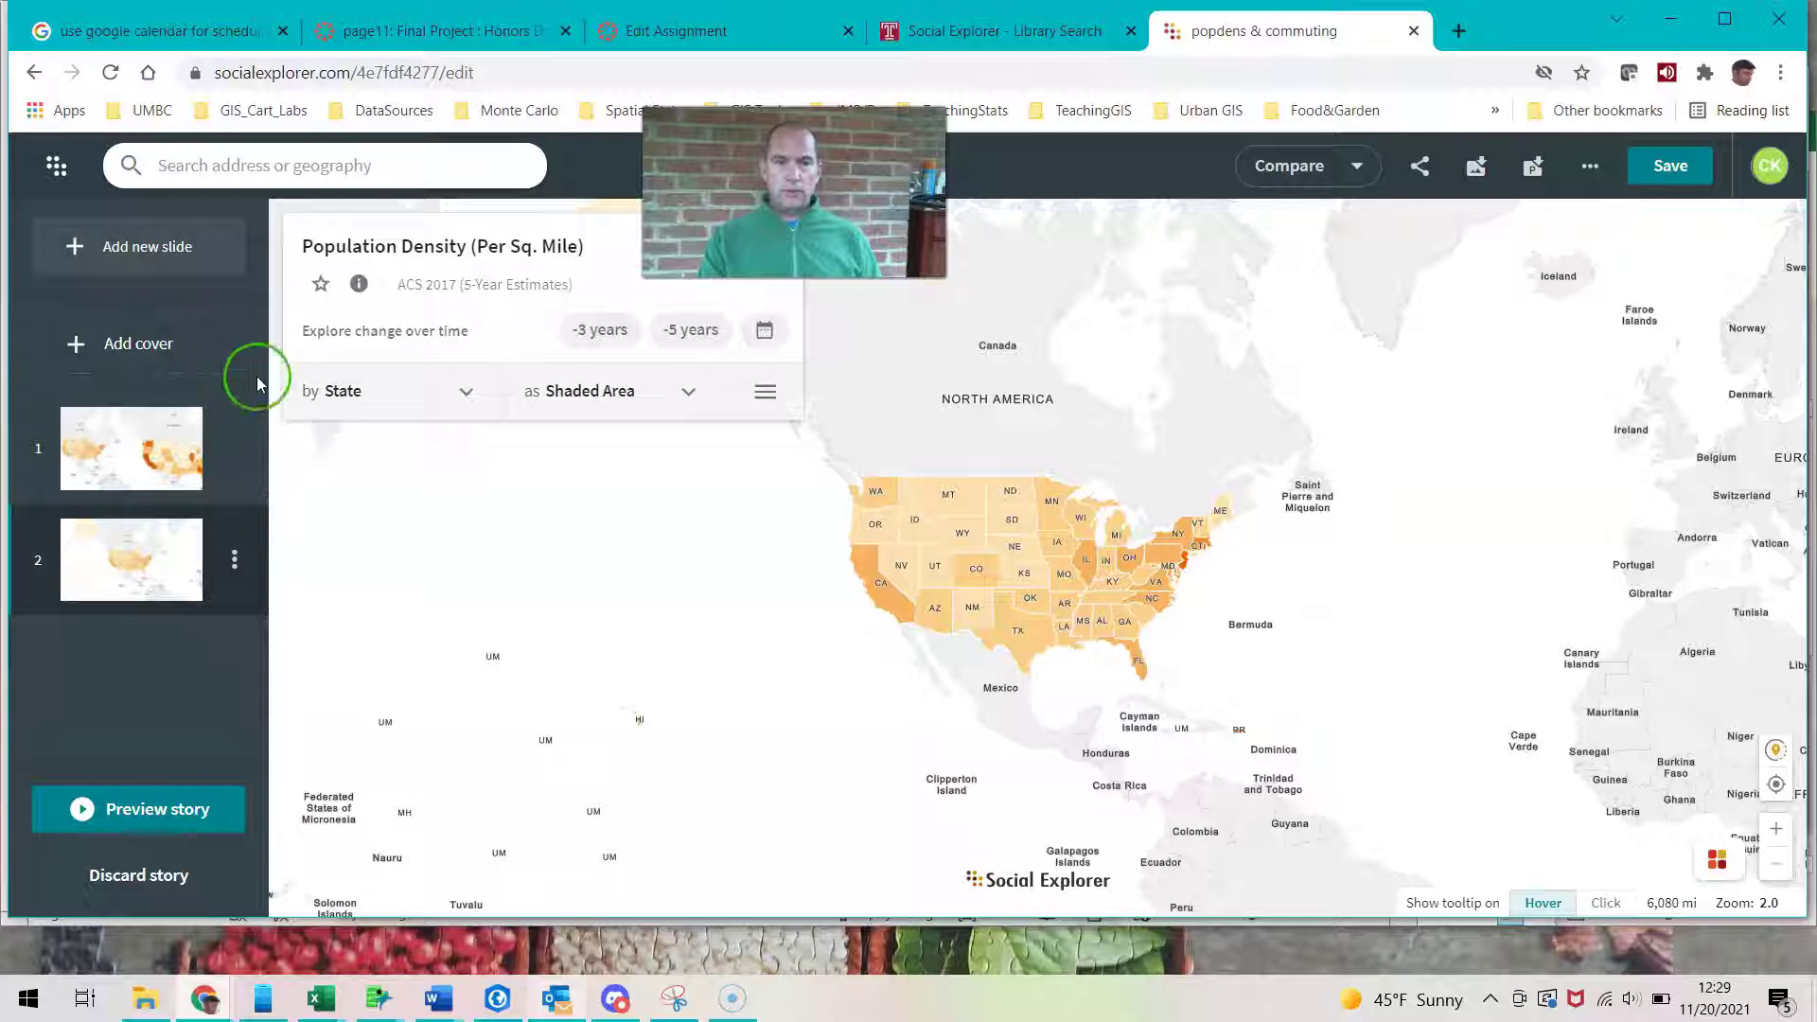
{"action": "left_click", "coordinate": [465, 394]}
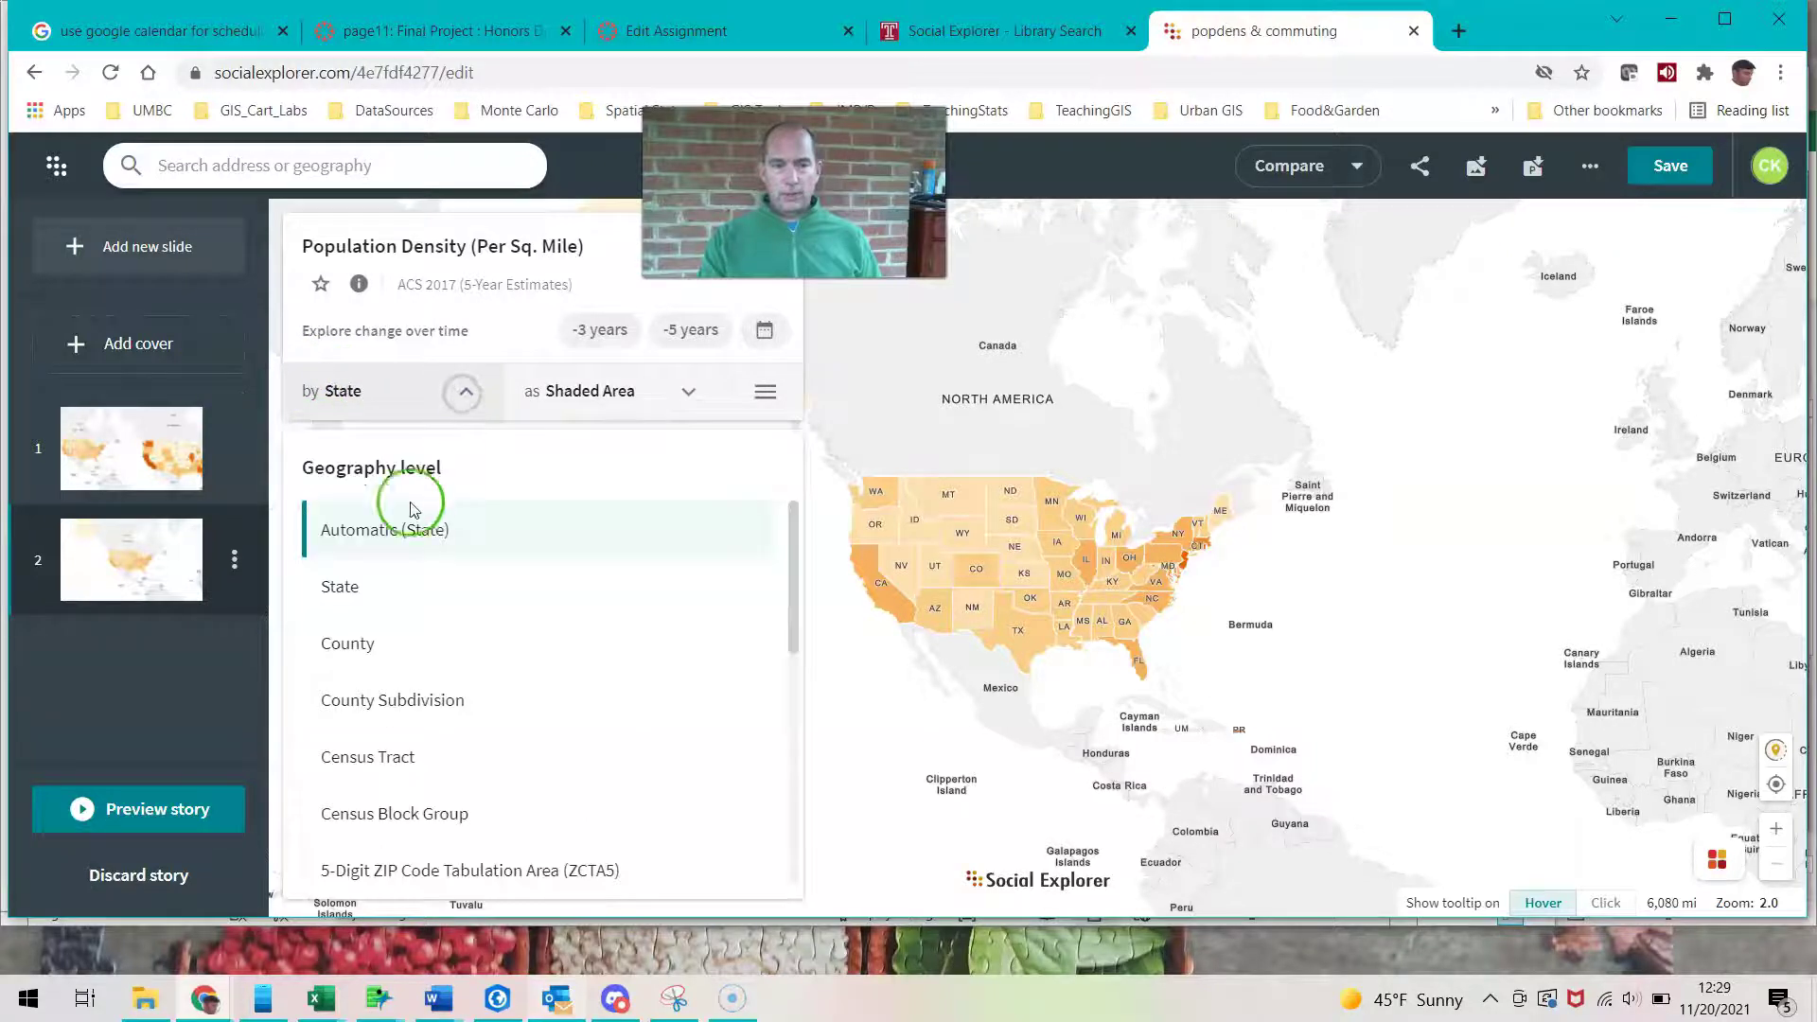
{"action": "left_click", "coordinate": [367, 644]}
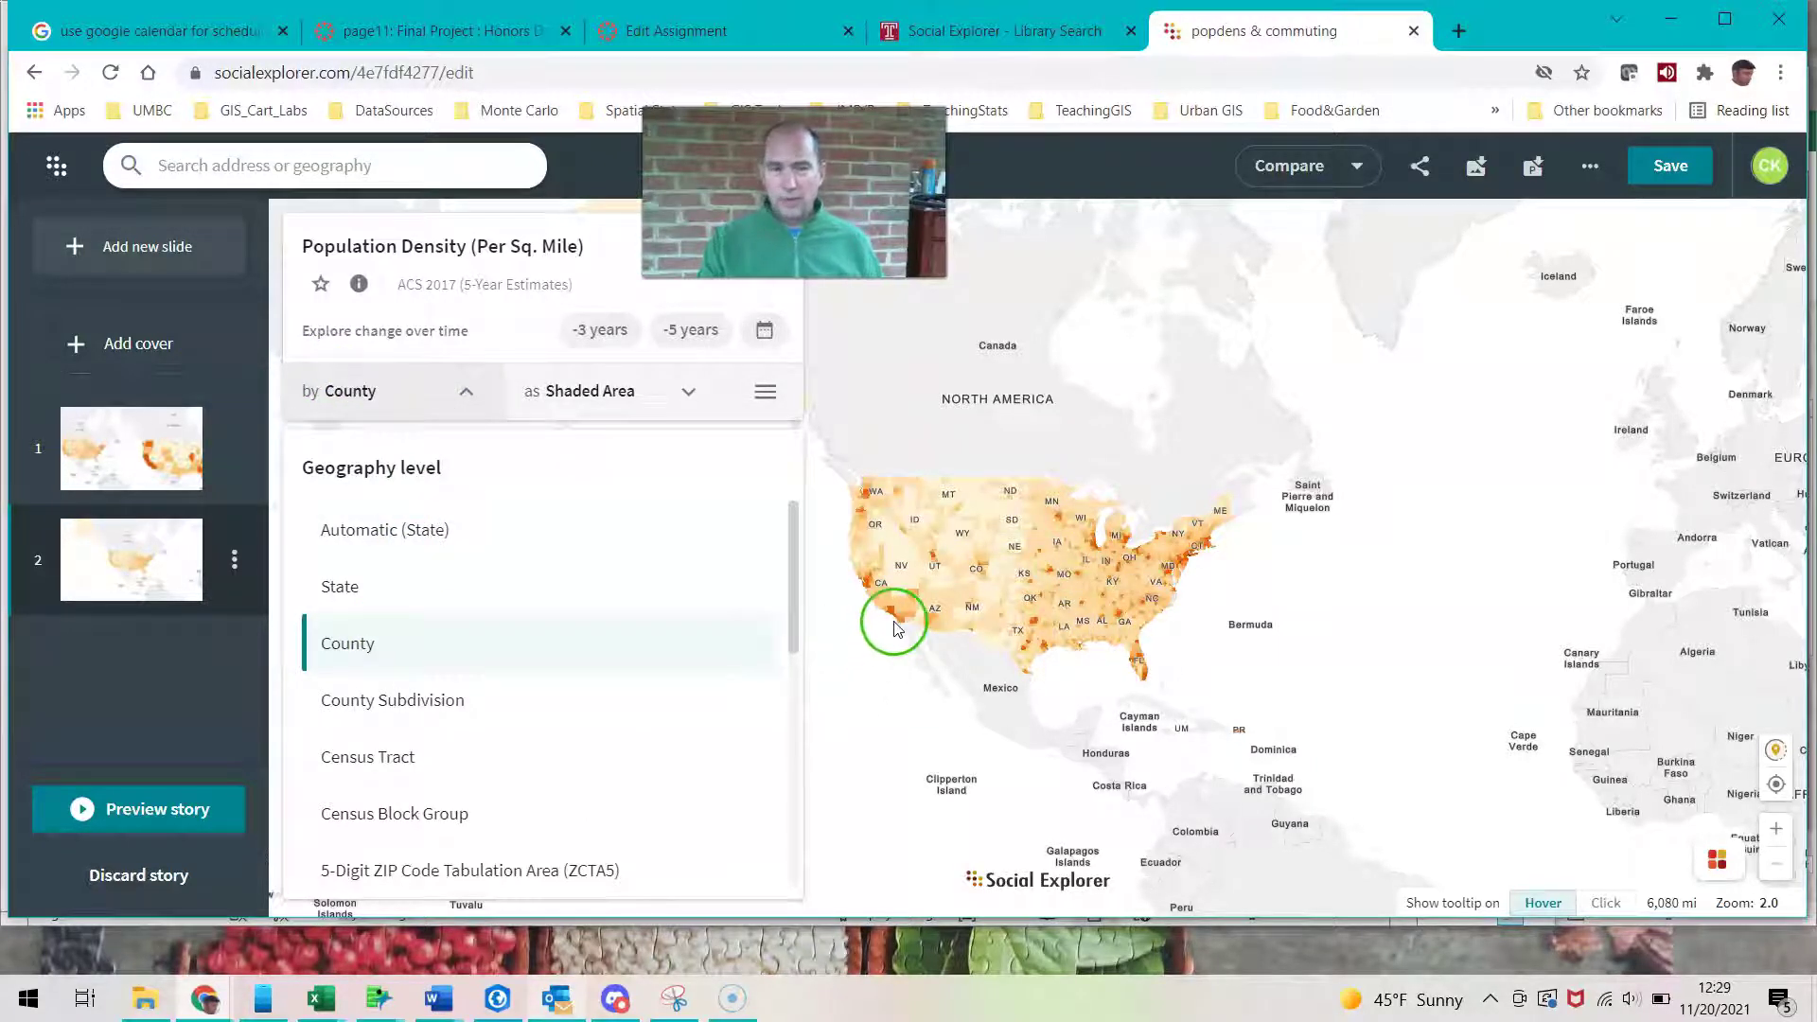
Step: Mask the second slide's map data by State so that only North Carolina is shown
{"action": "left_click", "coordinate": [768, 396]}
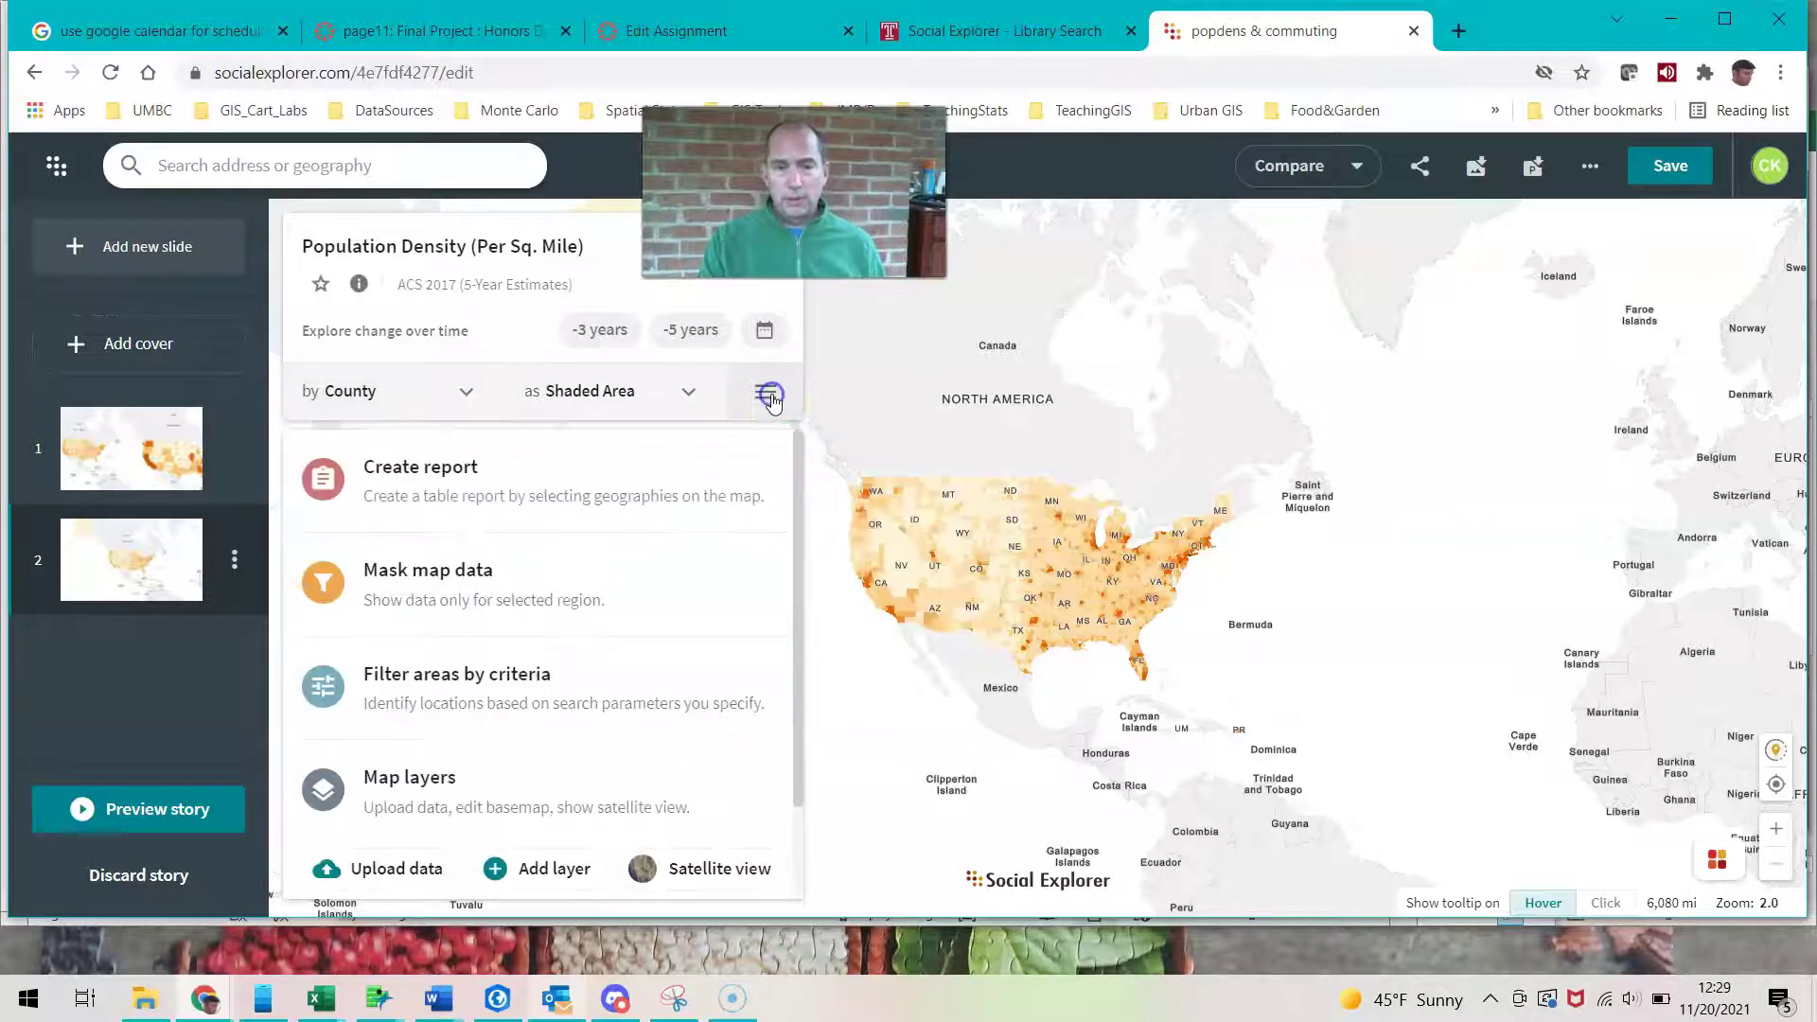
{"action": "left_click", "coordinate": [483, 587]}
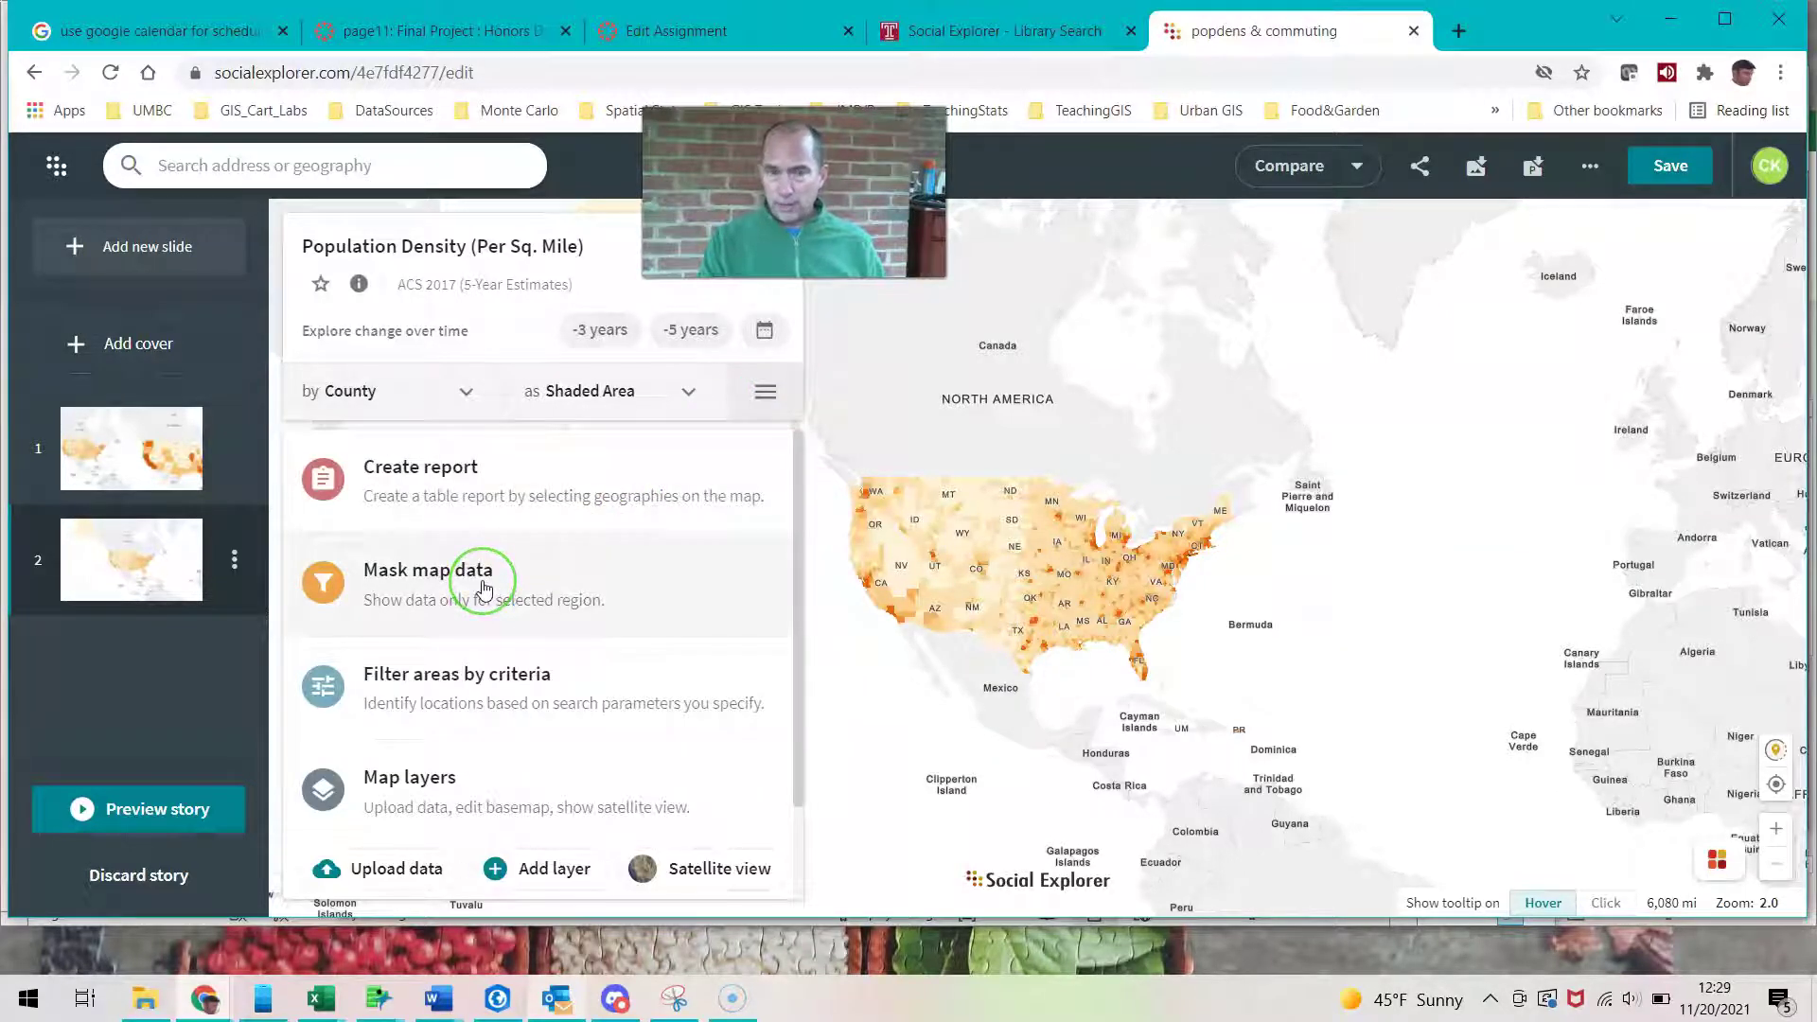
{"action": "left_click", "coordinate": [483, 588]}
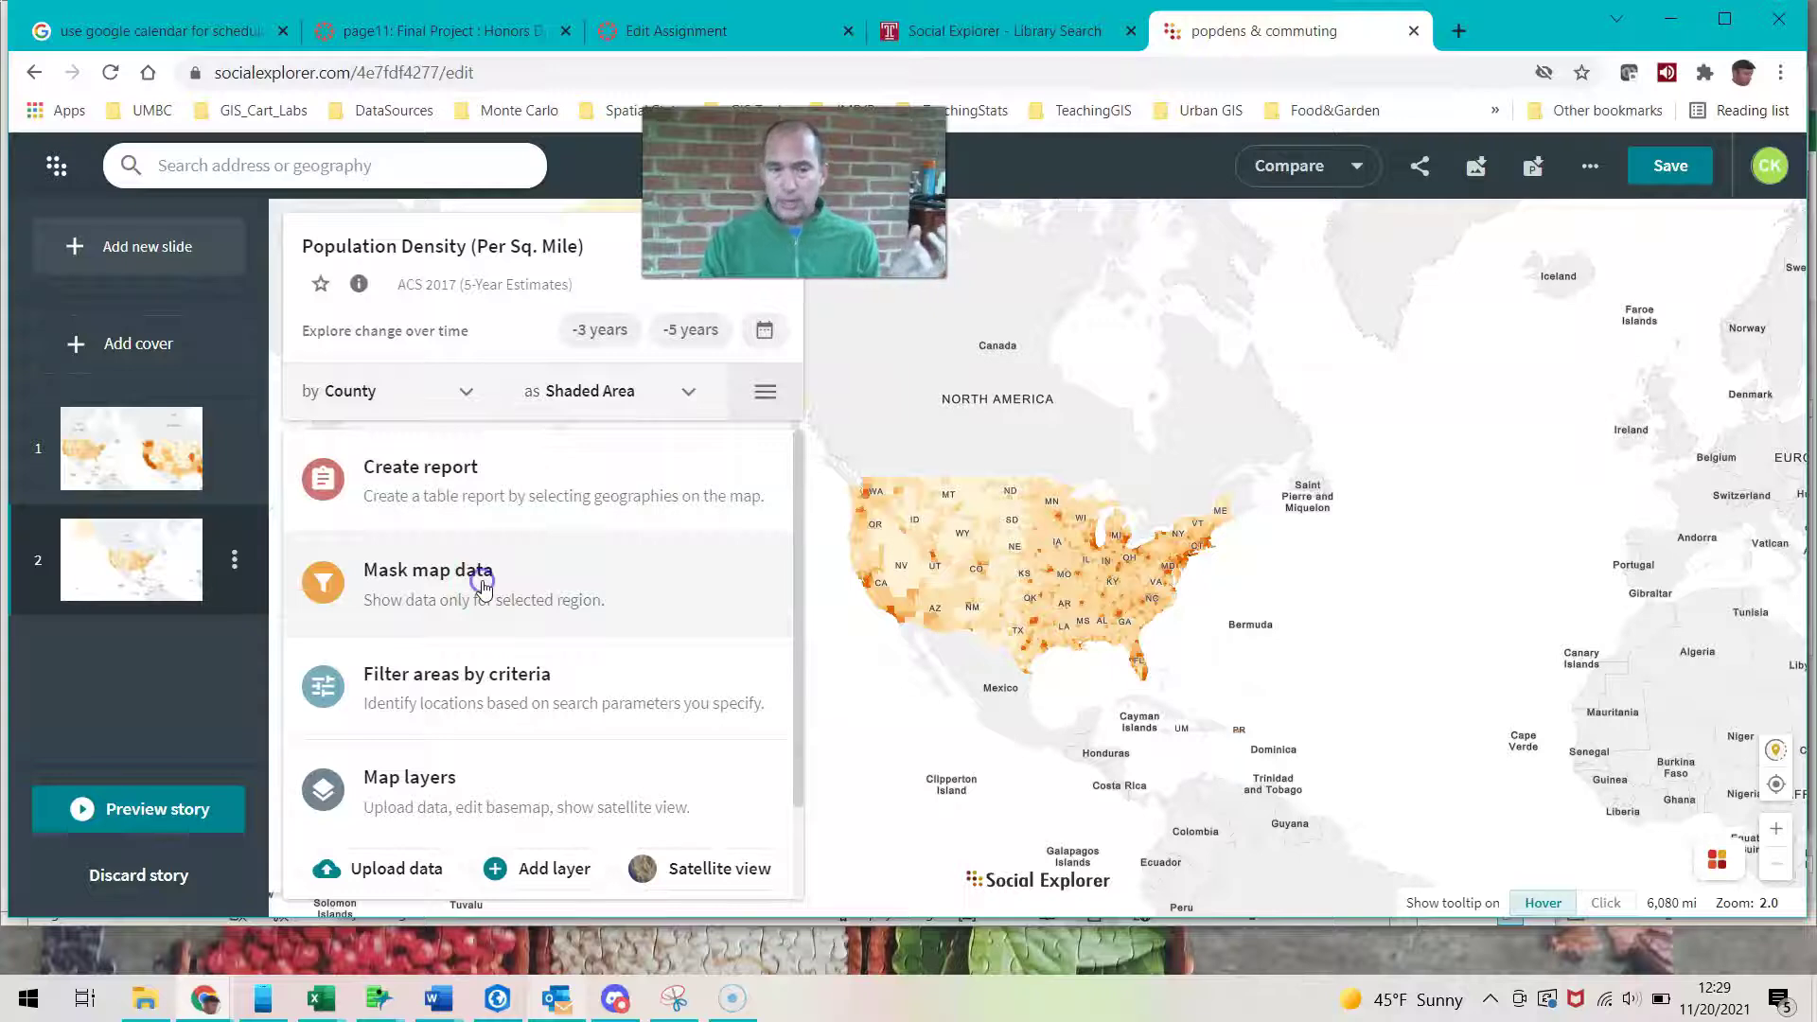
{"action": "left_click", "coordinate": [551, 577]}
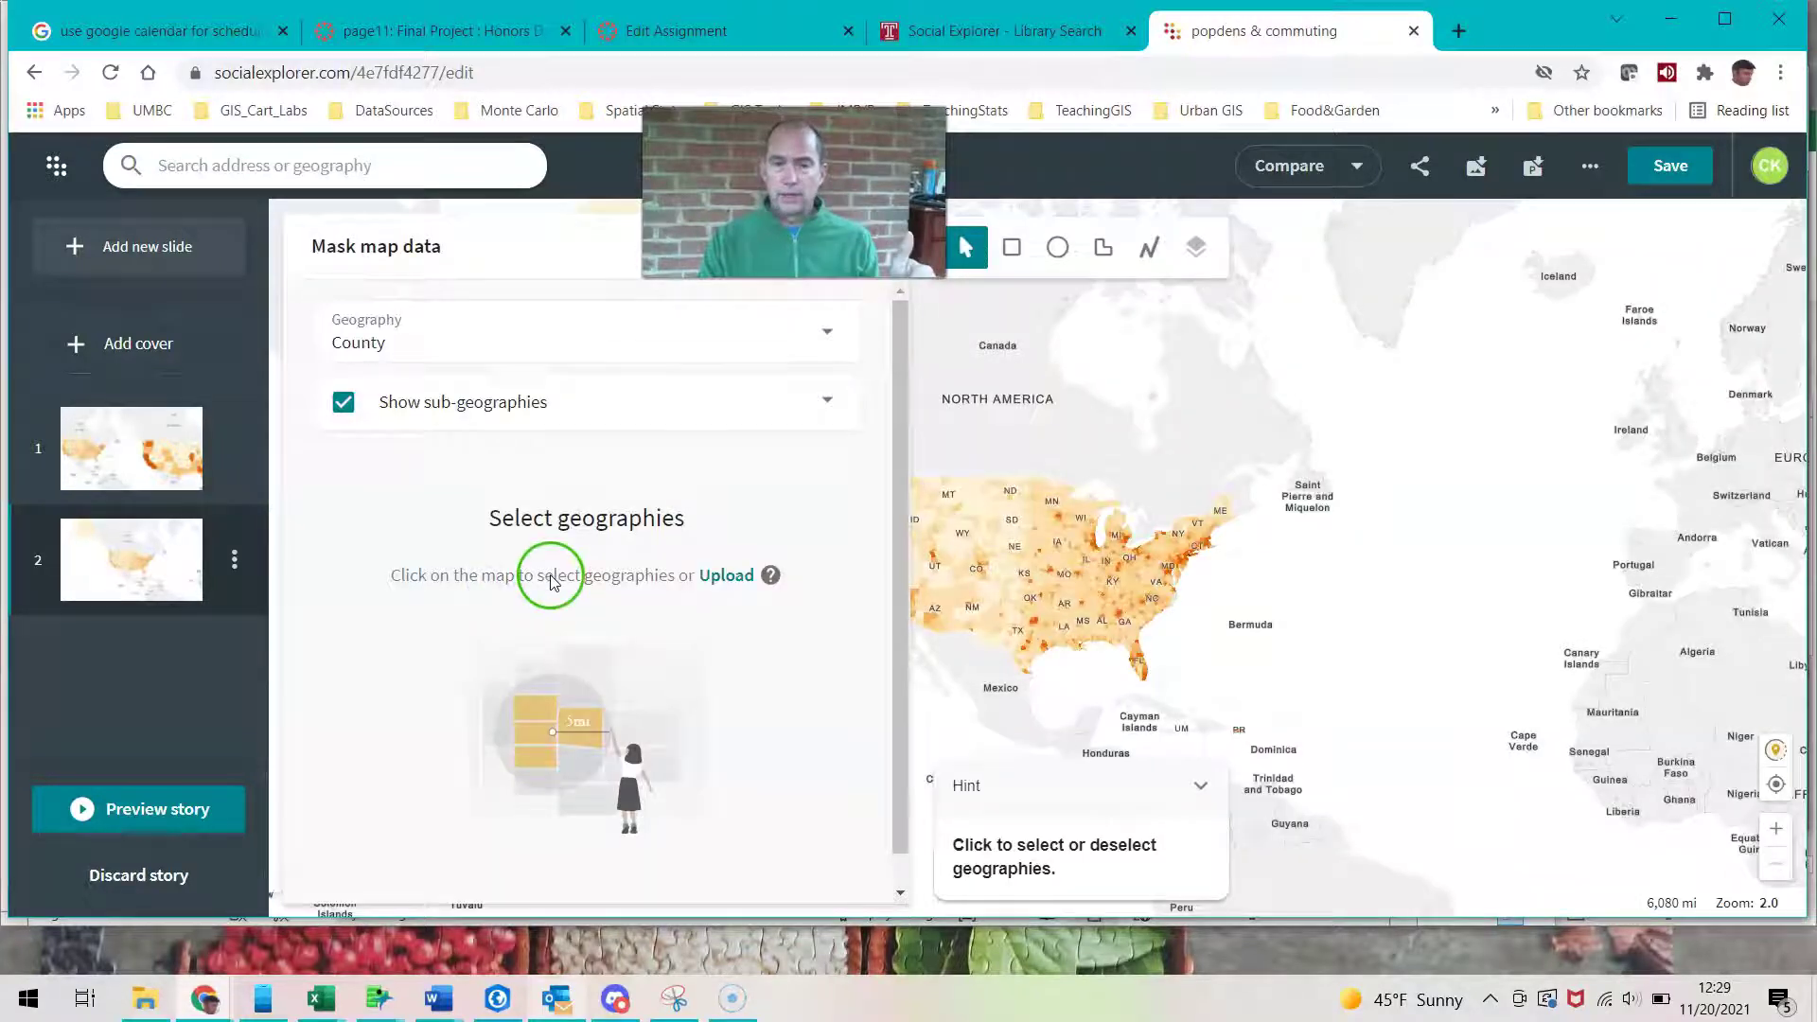
{"action": "left_click", "coordinate": [825, 333]}
{"action": "left_click", "coordinate": [478, 420]}
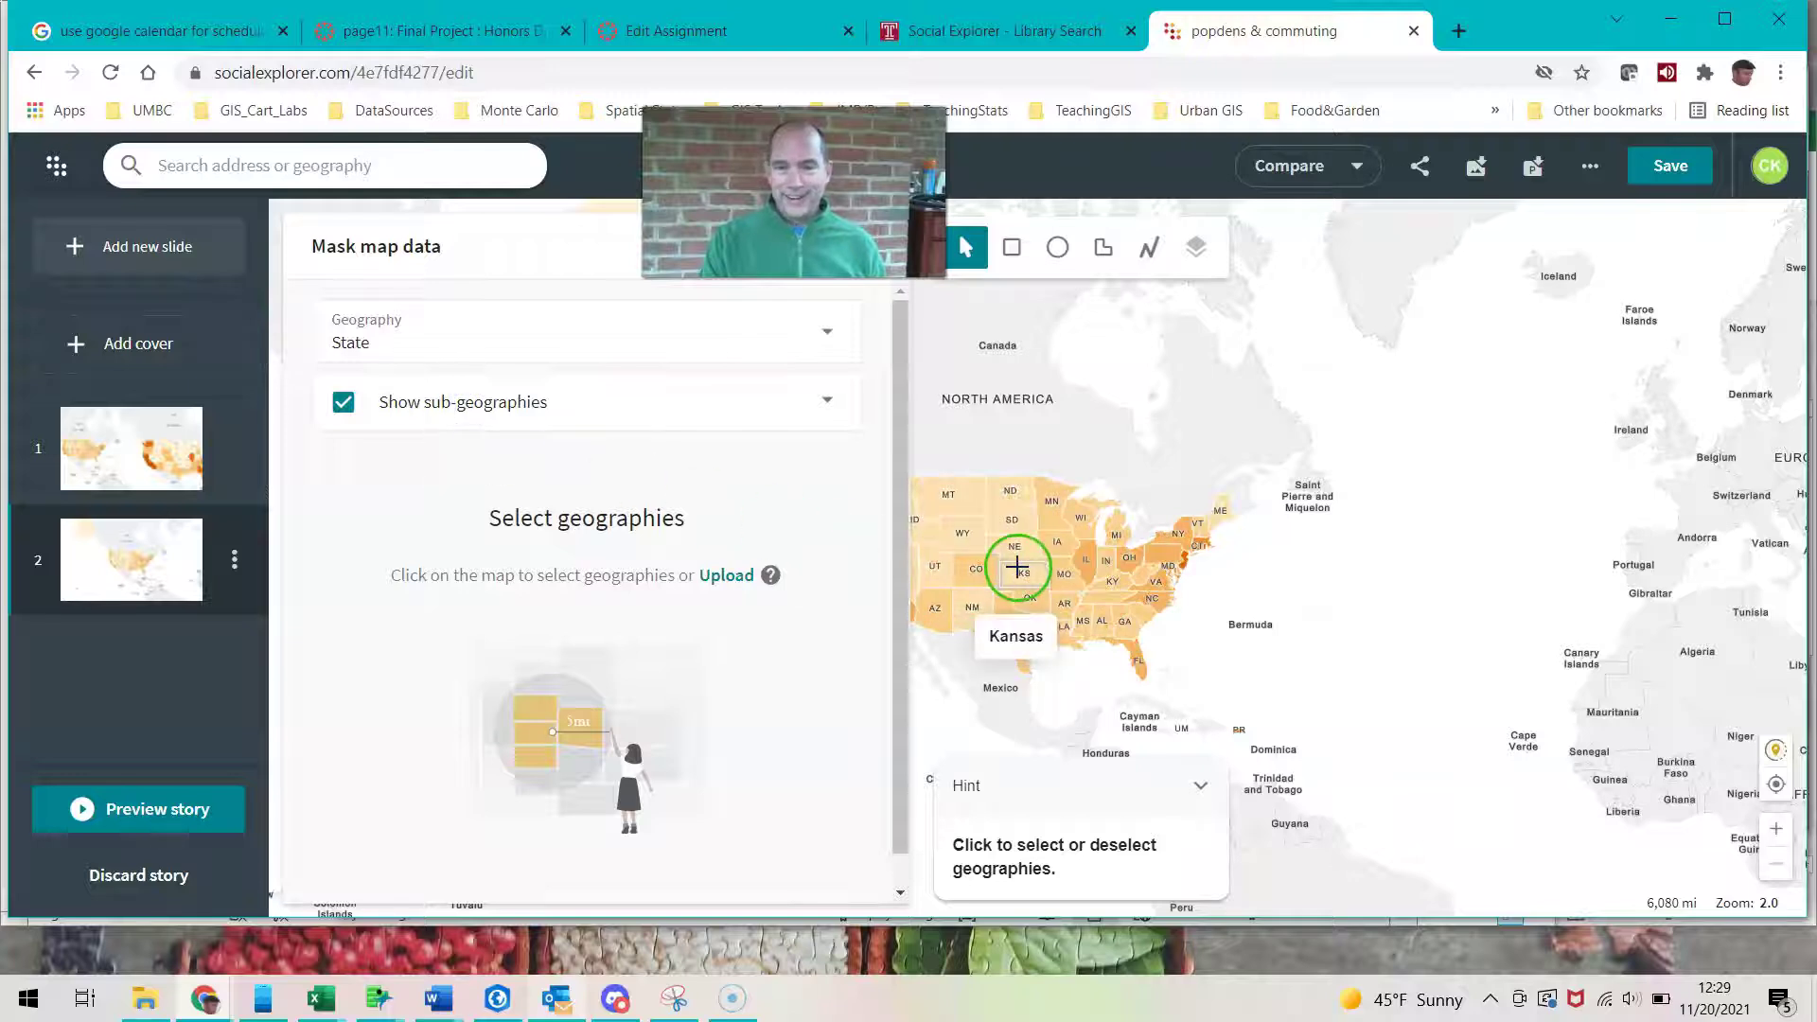
{"action": "scroll", "coordinate": [1138, 596], "scroll_direction": "up", "scroll_amount": 5}
{"action": "left_click", "coordinate": [1200, 616]}
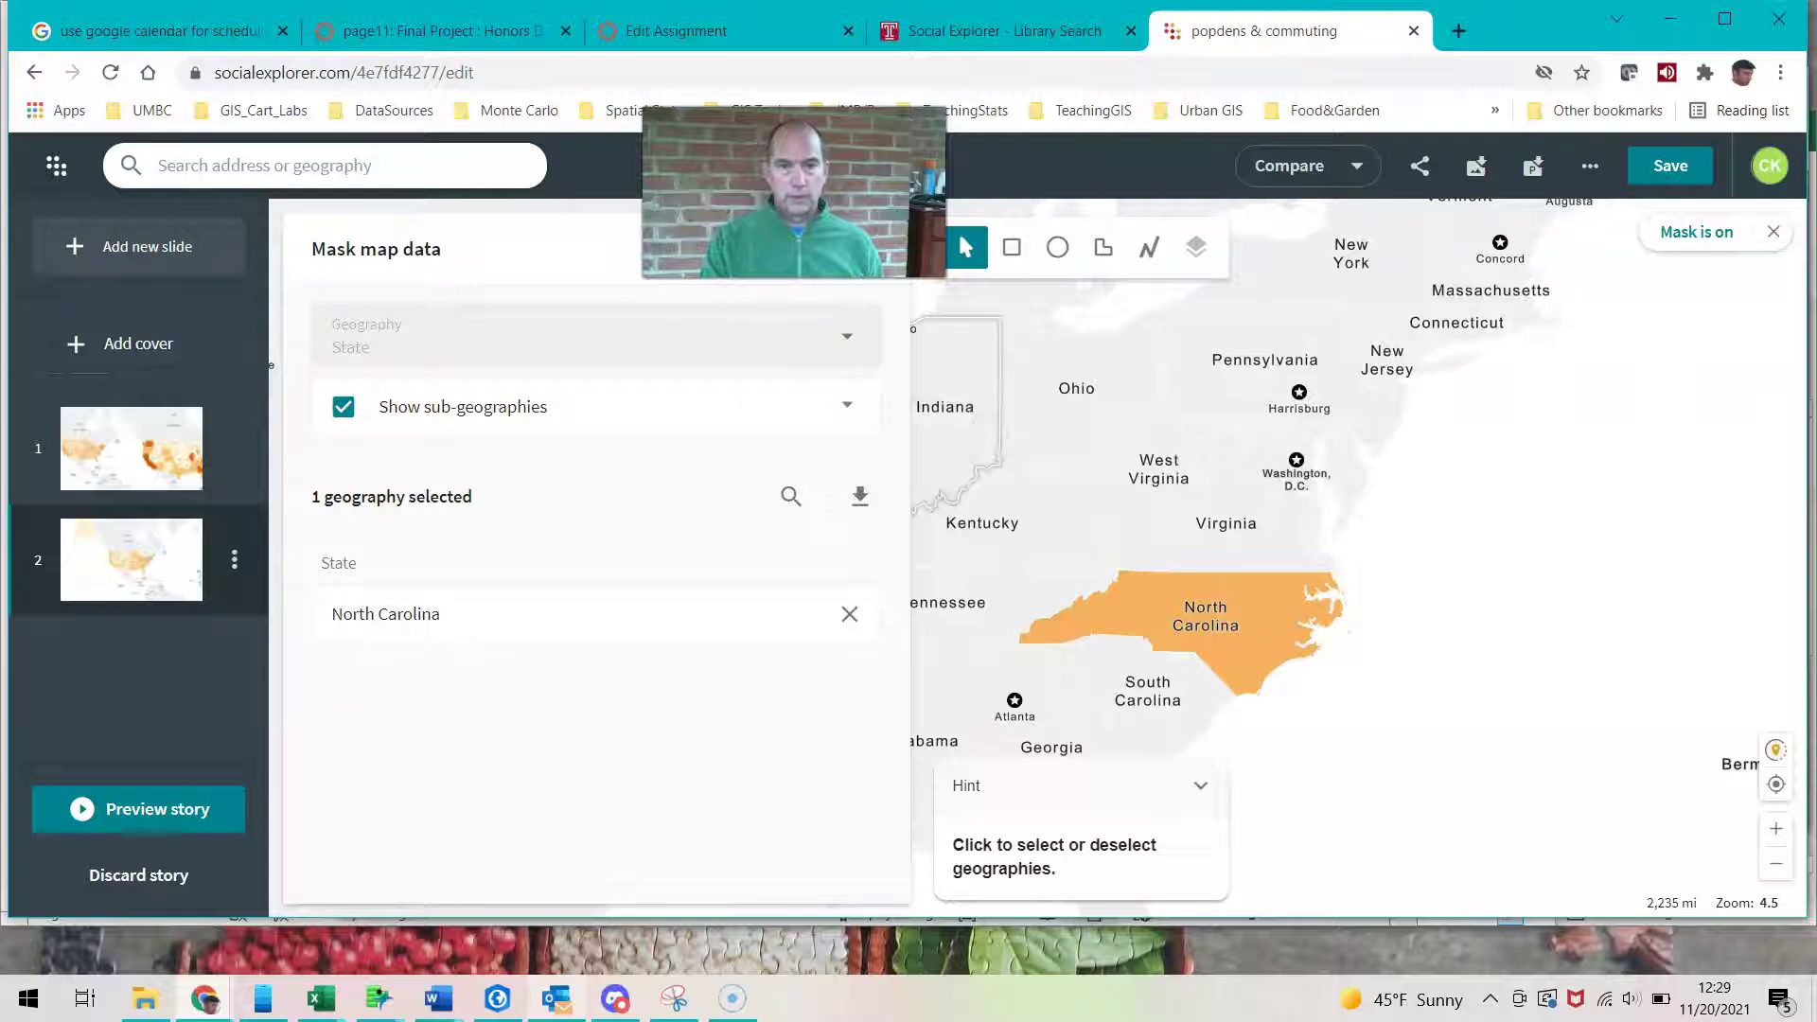
{"action": "left_click", "coordinate": [832, 253]}
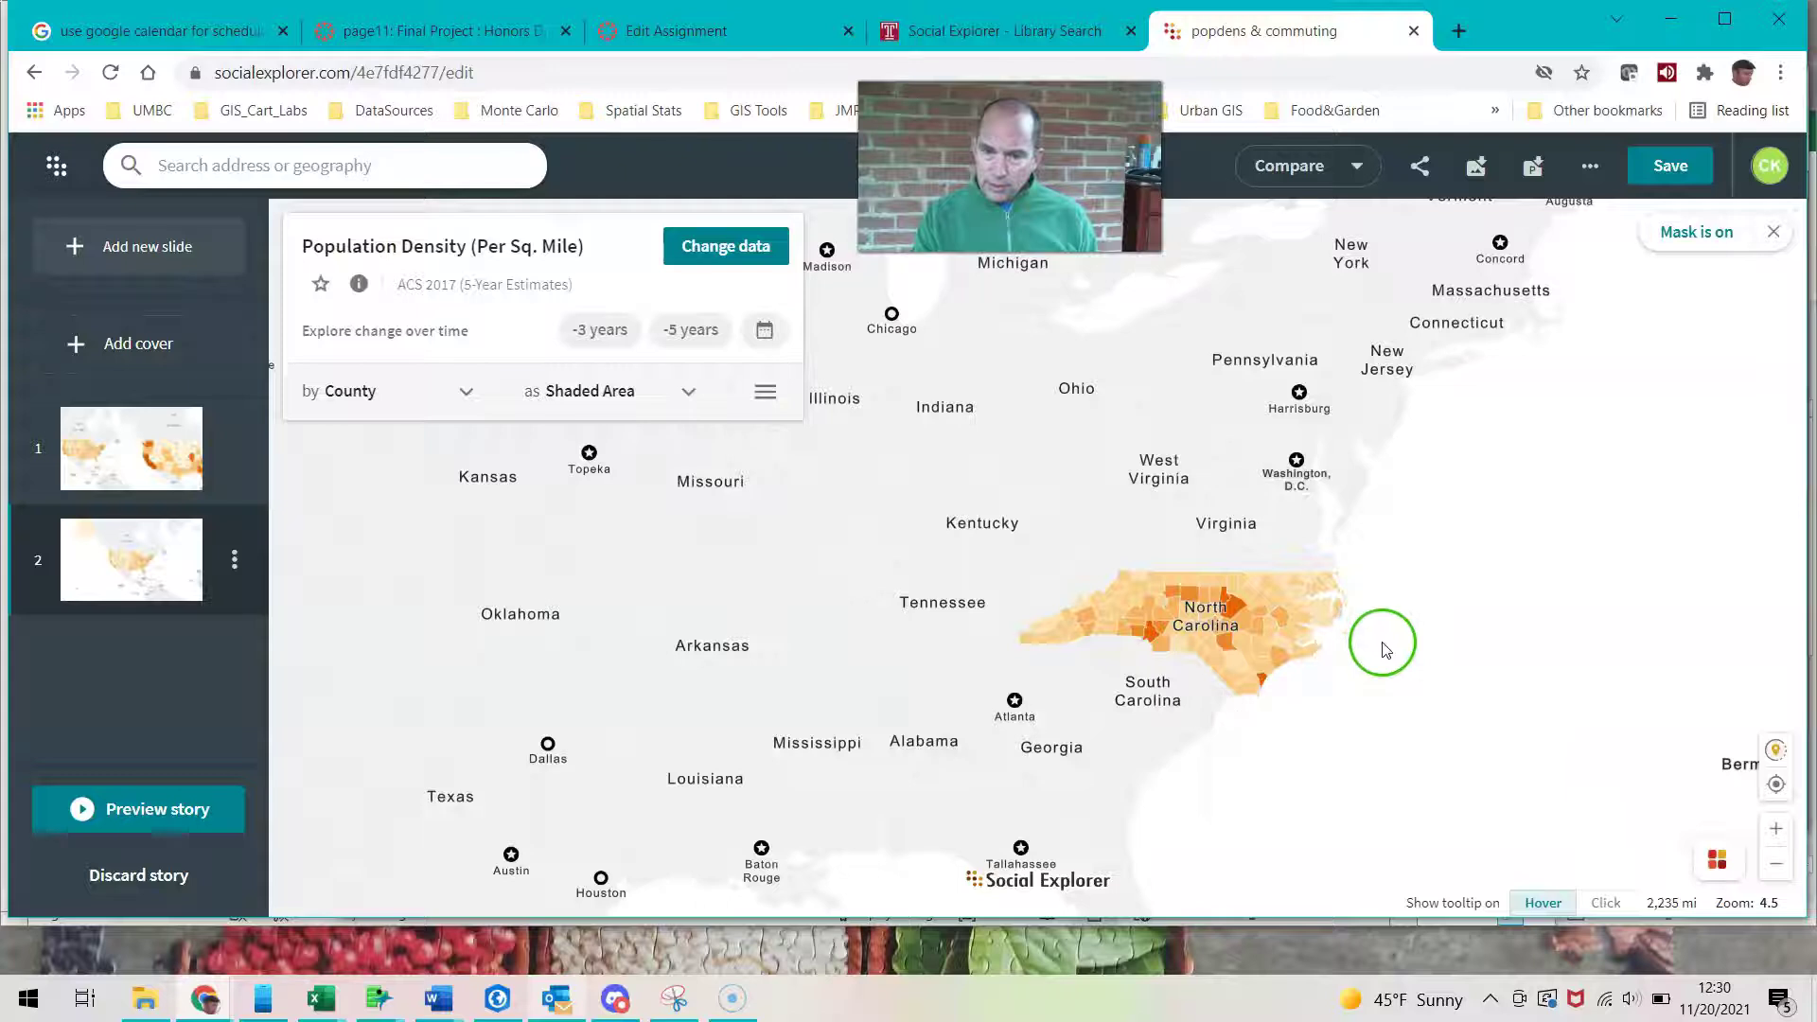
Step: Switch the second slide's North Carolina county map to the side-by-side compare view
{"action": "left_click_drag", "start_coordinate": [1386, 640], "coordinate": [1089, 643]}
{"action": "scroll", "coordinate": [1089, 643], "scroll_direction": "up", "scroll_amount": 3}
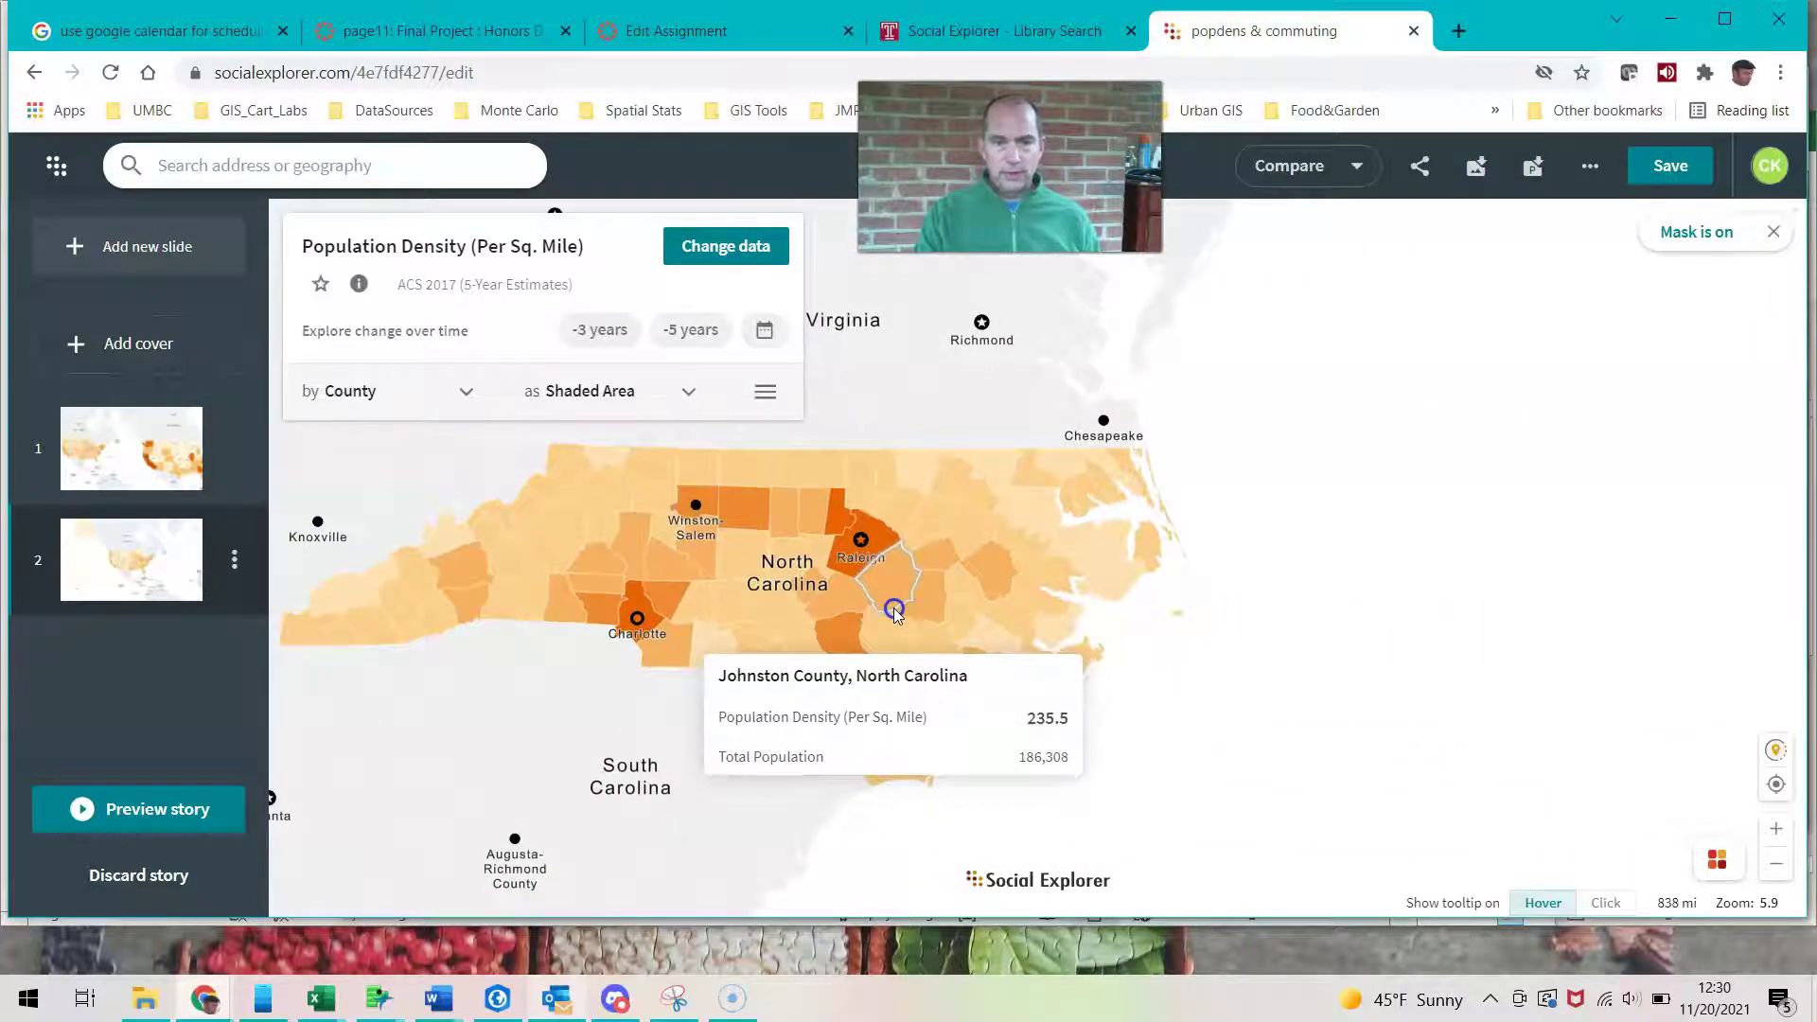
{"action": "scroll", "coordinate": [996, 595], "scroll_direction": "down", "scroll_amount": 2}
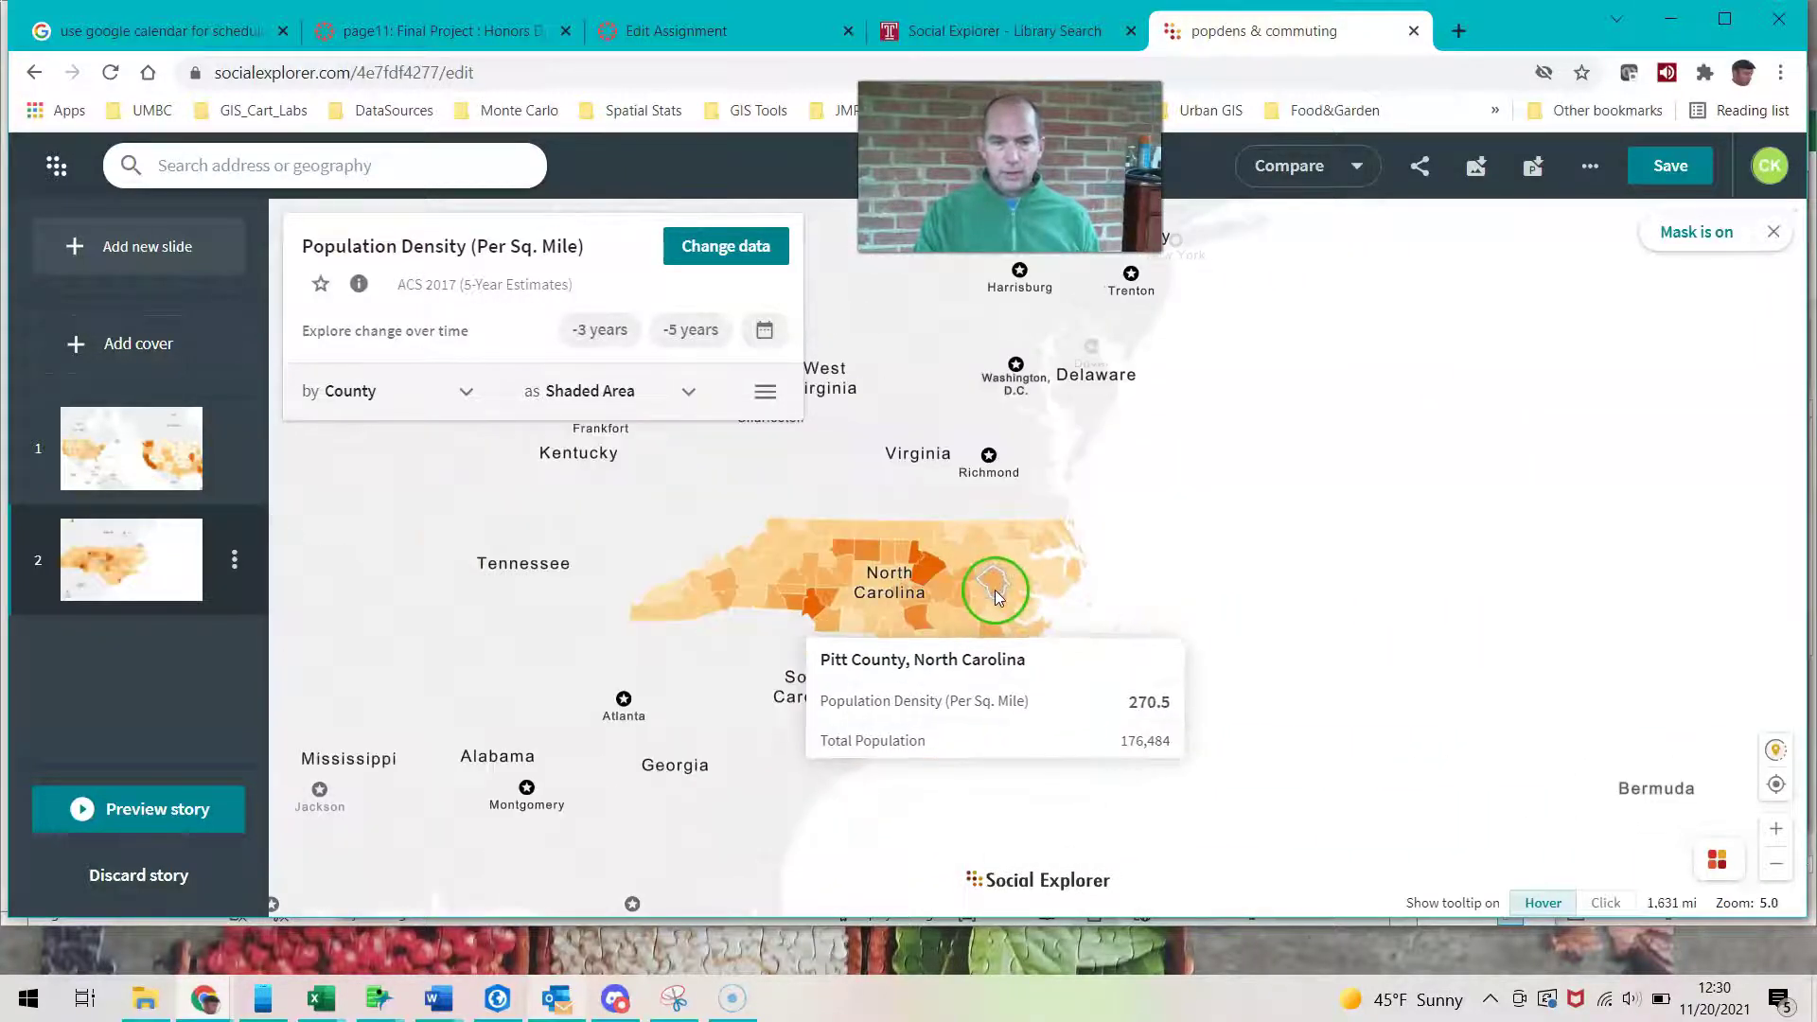
{"action": "left_click", "coordinate": [1356, 167]}
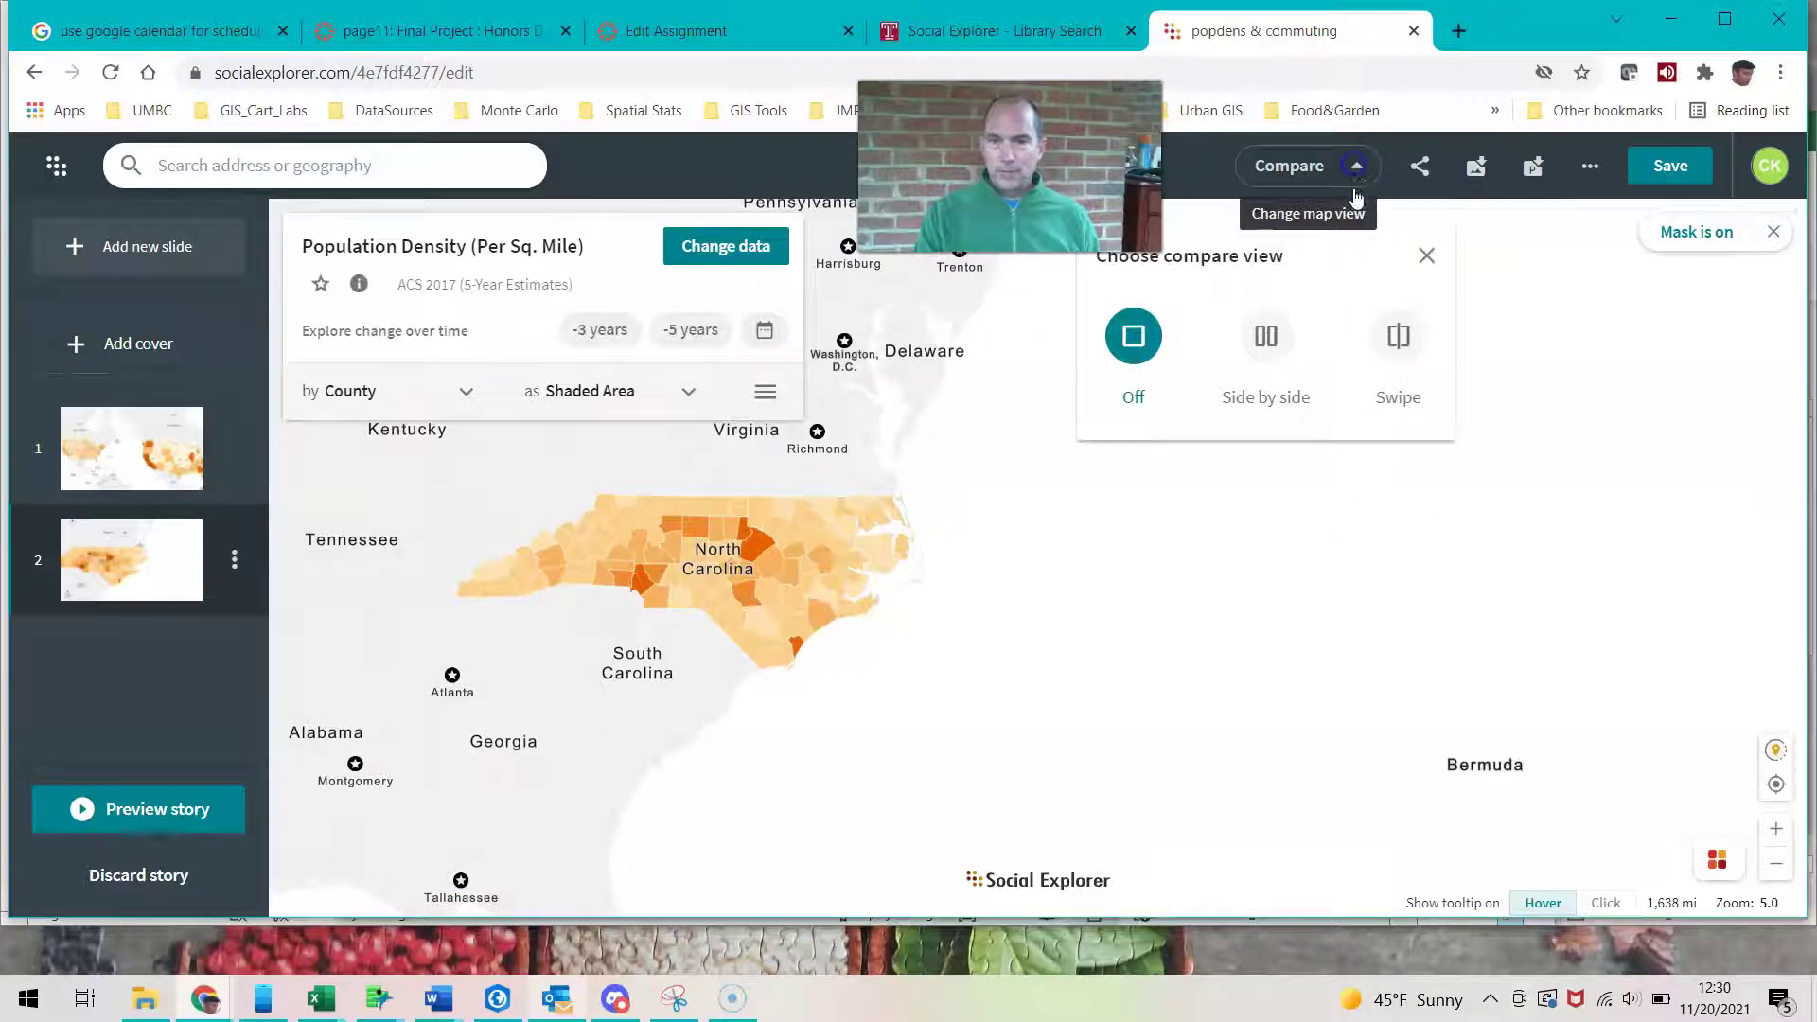
{"action": "left_click", "coordinate": [1272, 338]}
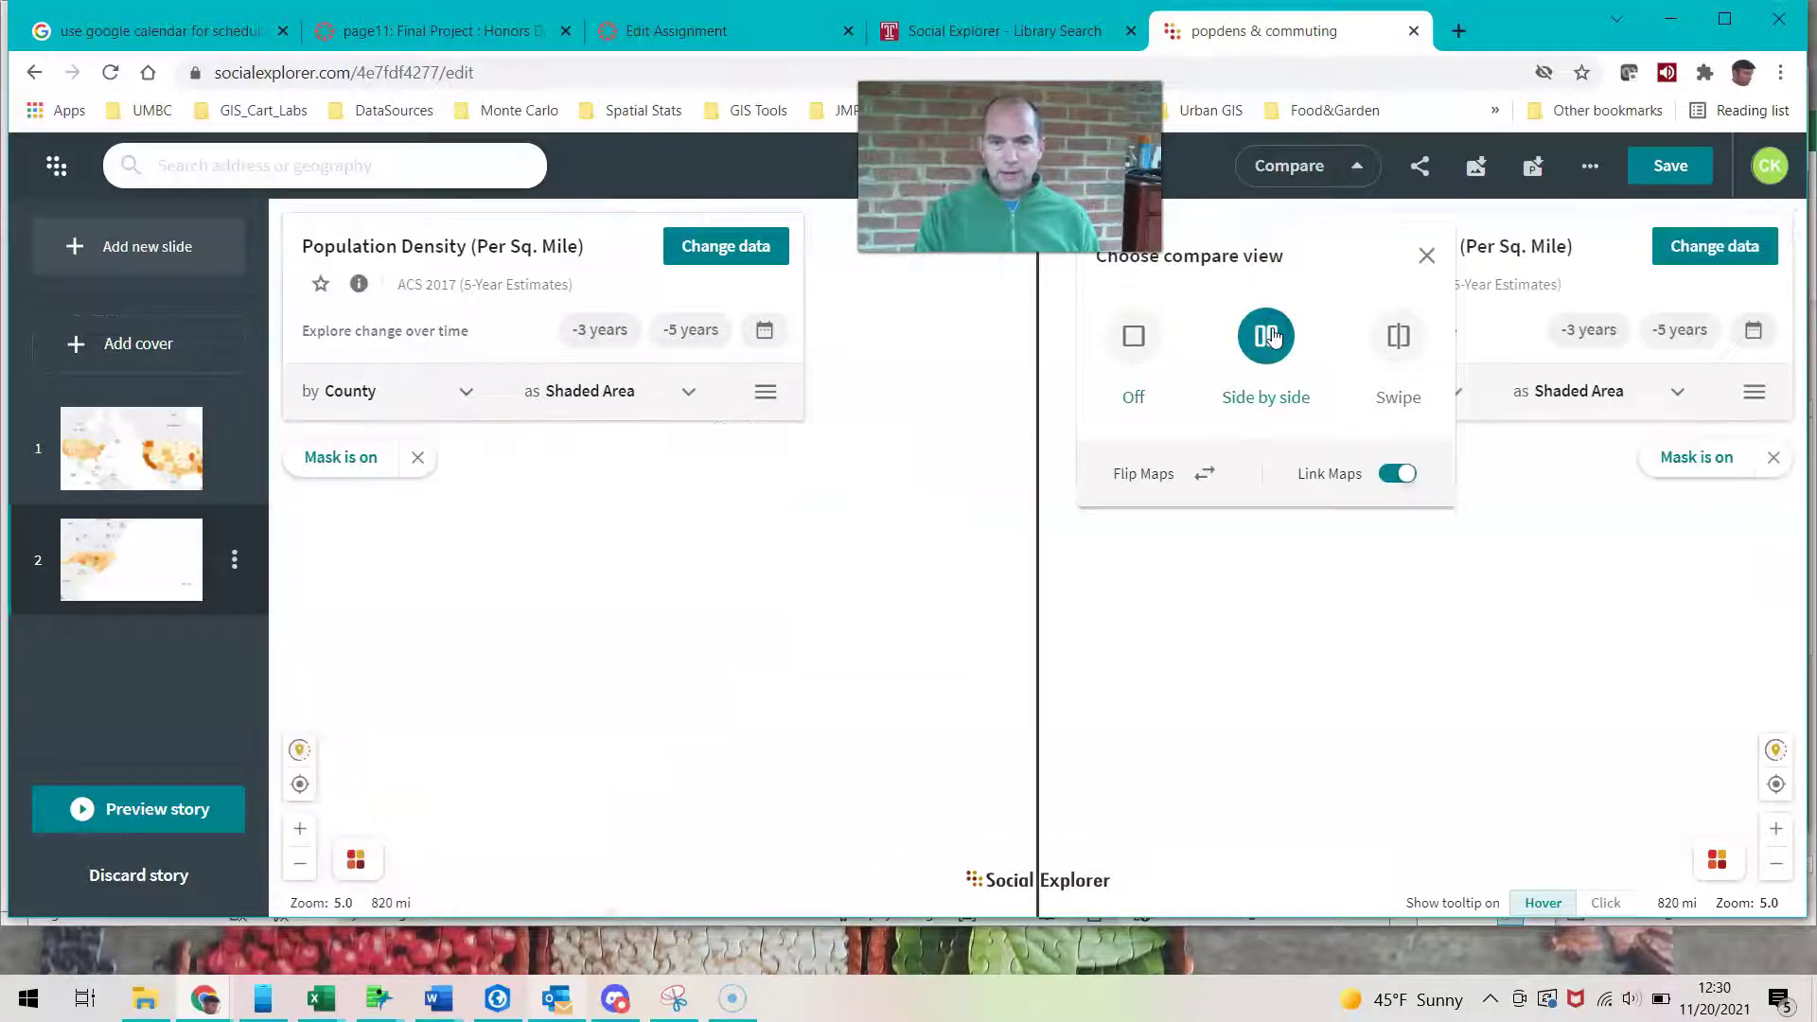
Step: Add a third slide as a side-by-side map and set its left population density map to the Census Tract geography level
{"action": "left_click_drag", "start_coordinate": [1178, 552], "coordinate": [1427, 559]}
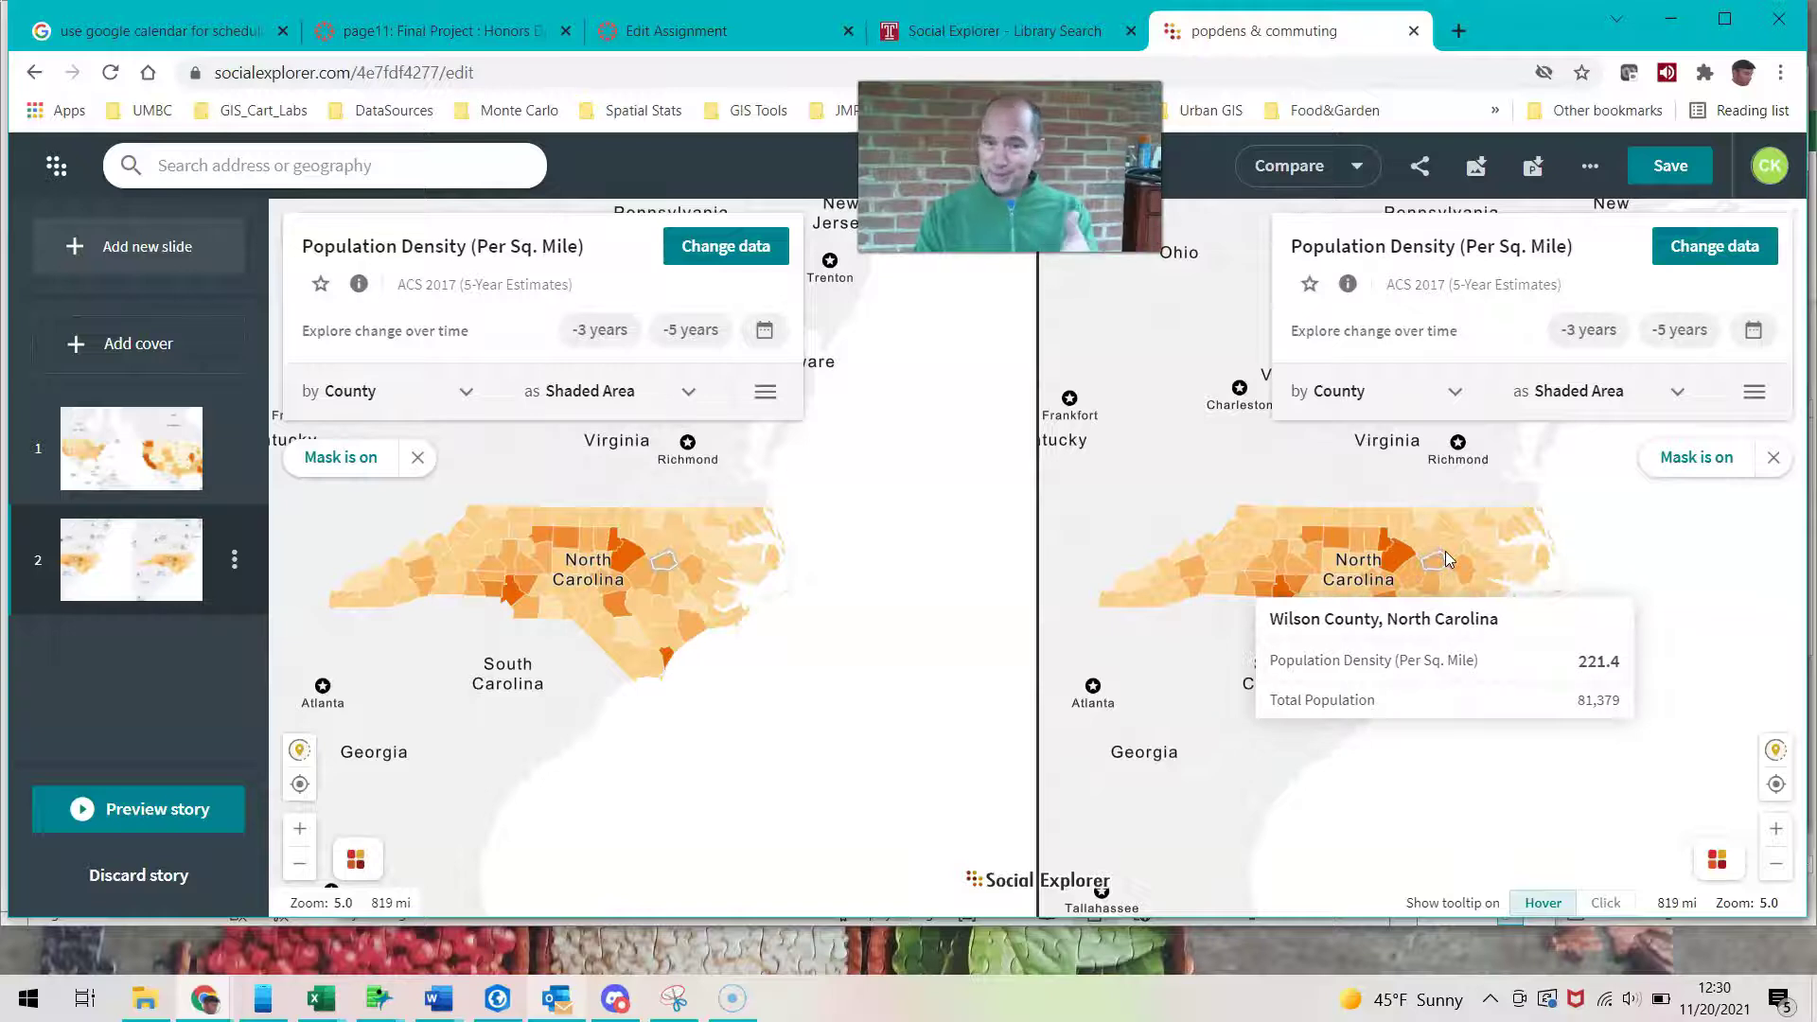
{"action": "left_click", "coordinate": [160, 248]}
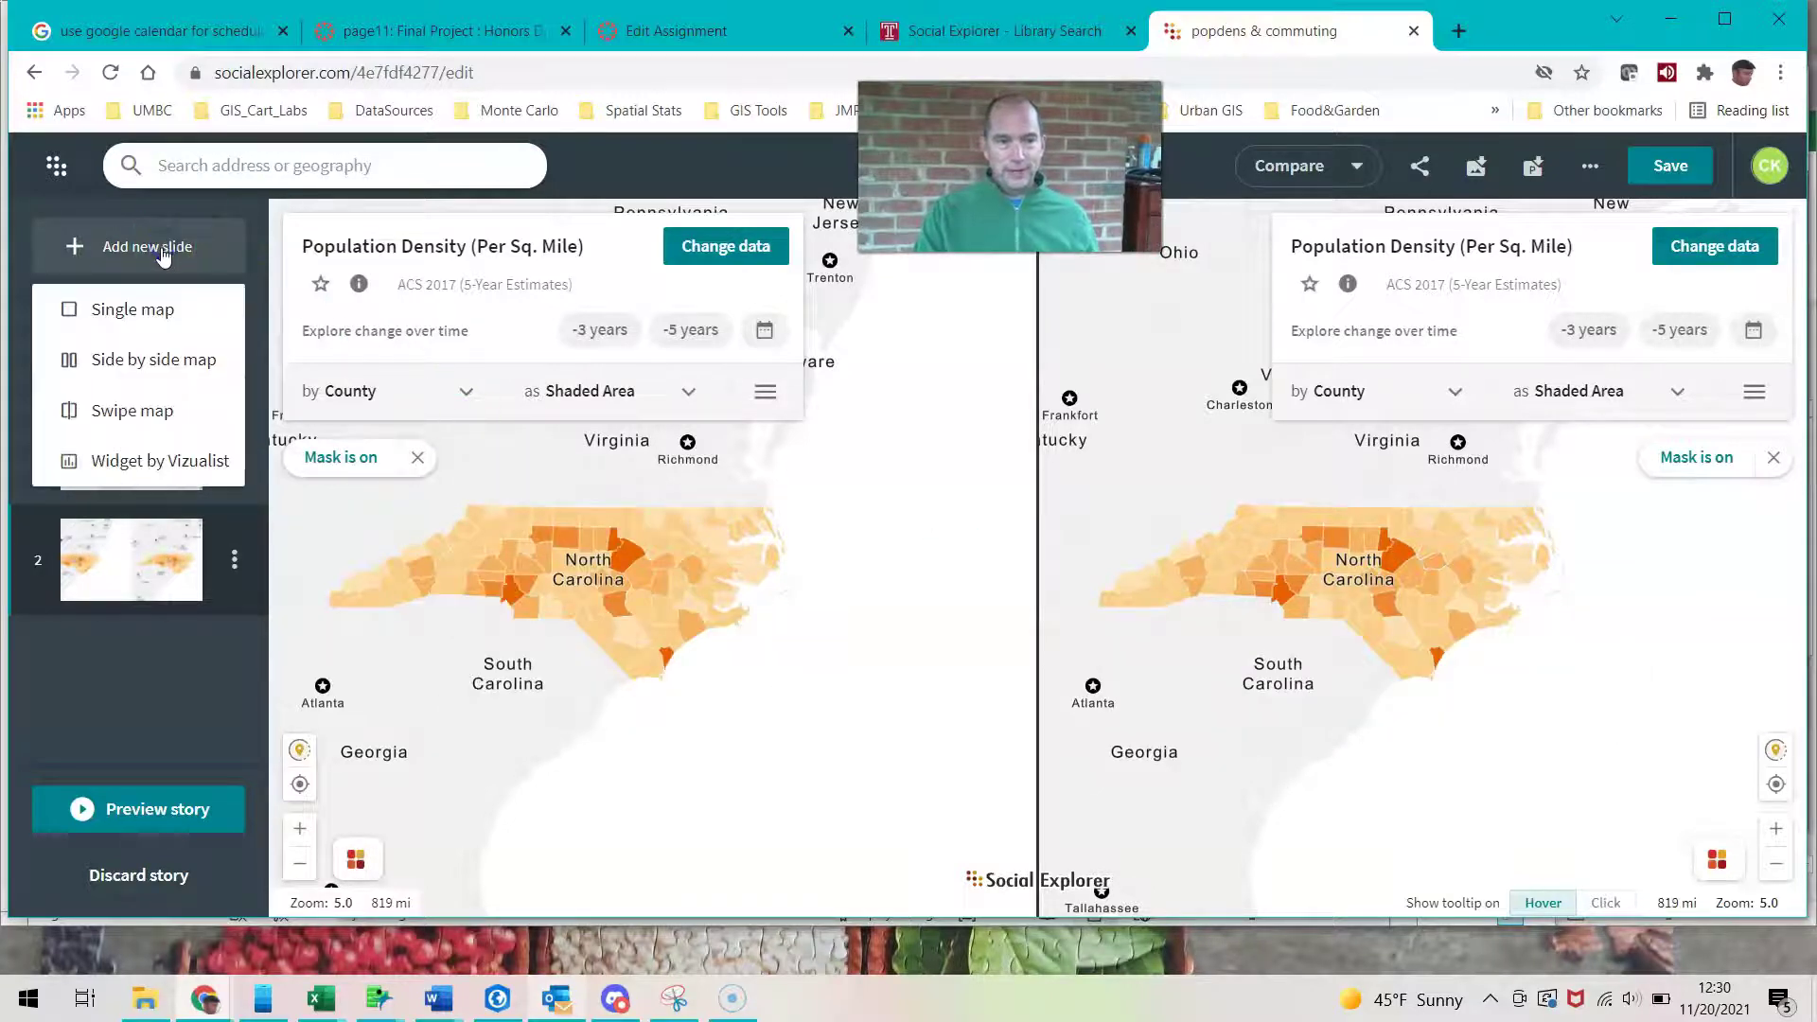
{"action": "left_click", "coordinate": [176, 356]}
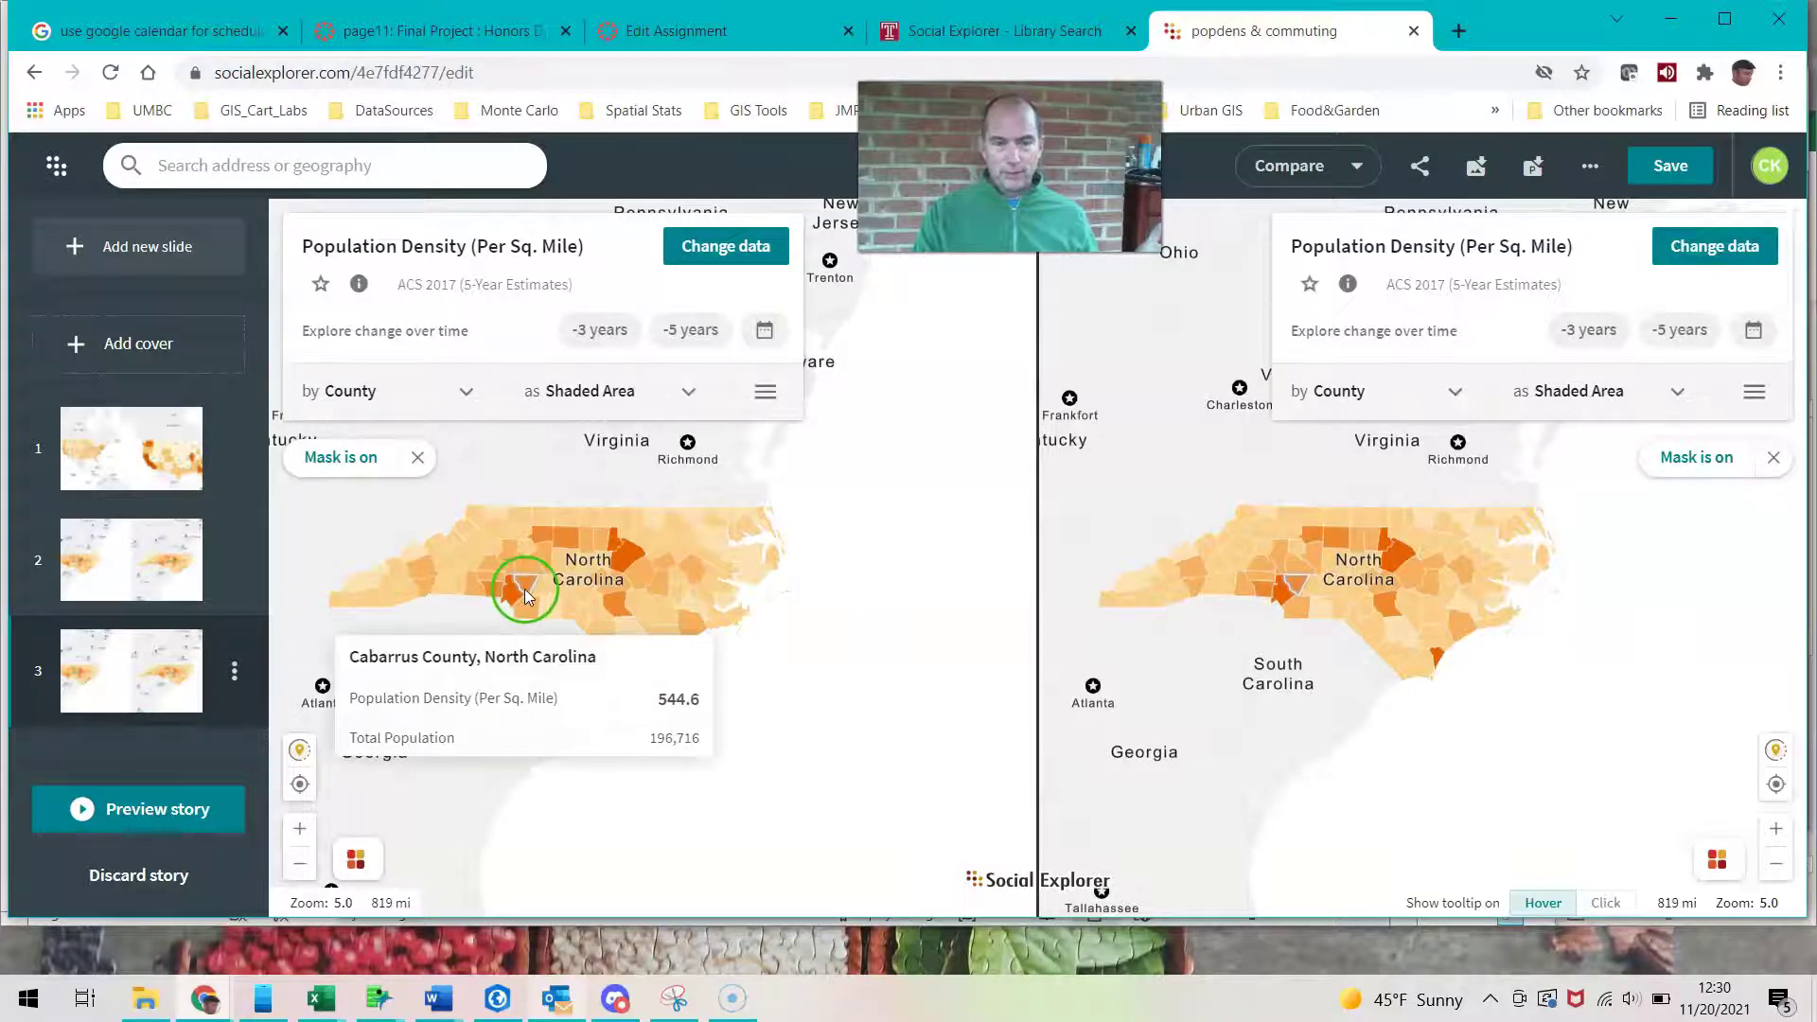
{"action": "left_click", "coordinate": [460, 392]}
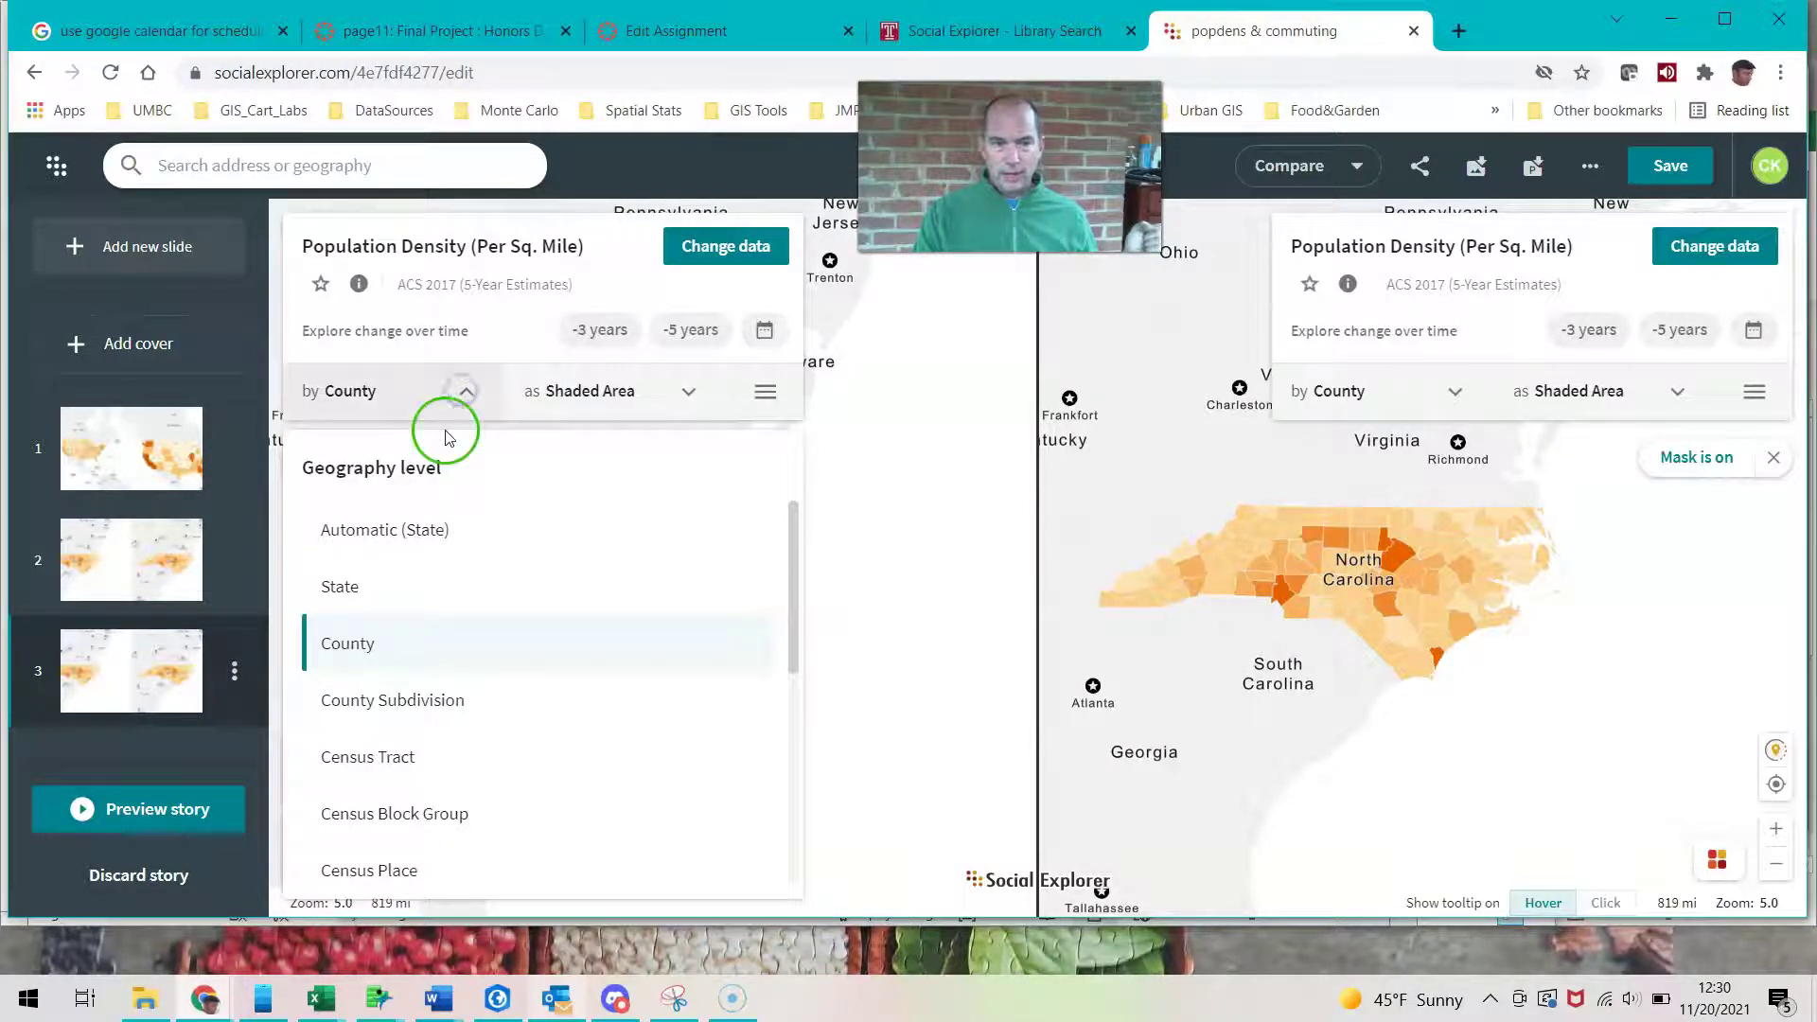
{"action": "left_click", "coordinate": [392, 752]}
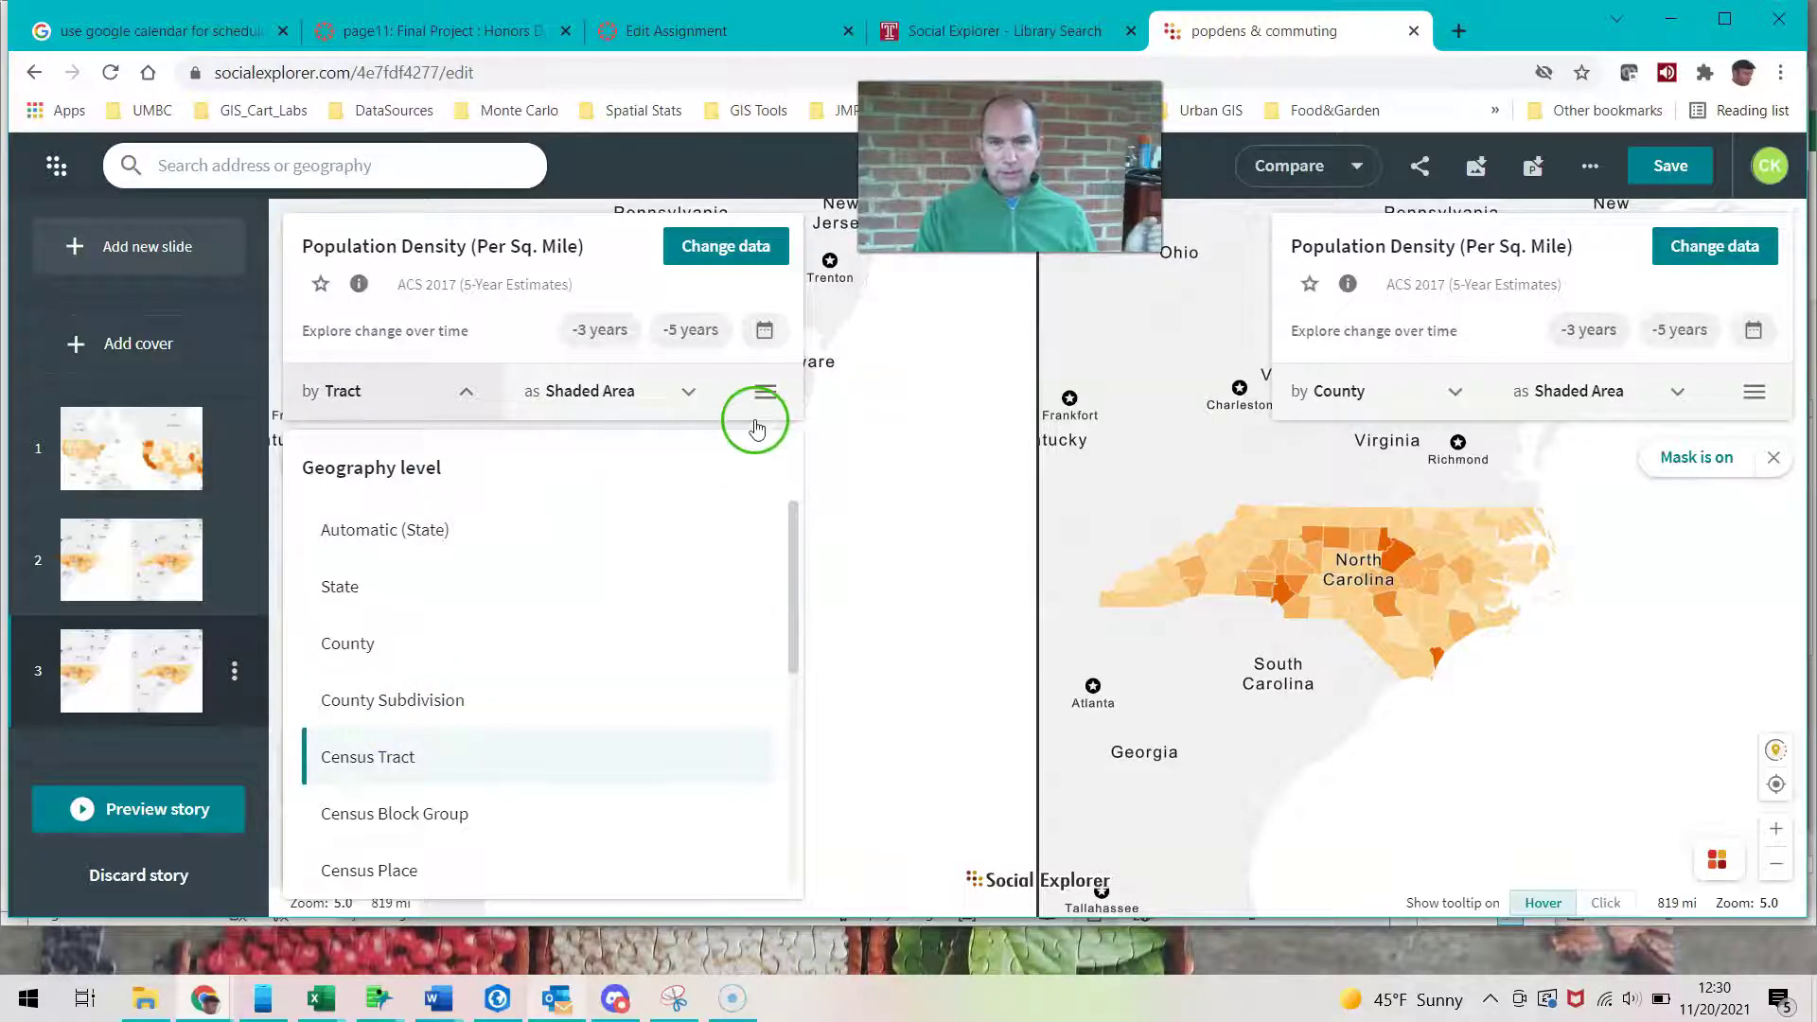
Step: Review the census tract map's mask settings for North Carolina, including the Census Block Group sub-geography option
{"action": "left_click", "coordinate": [762, 393]}
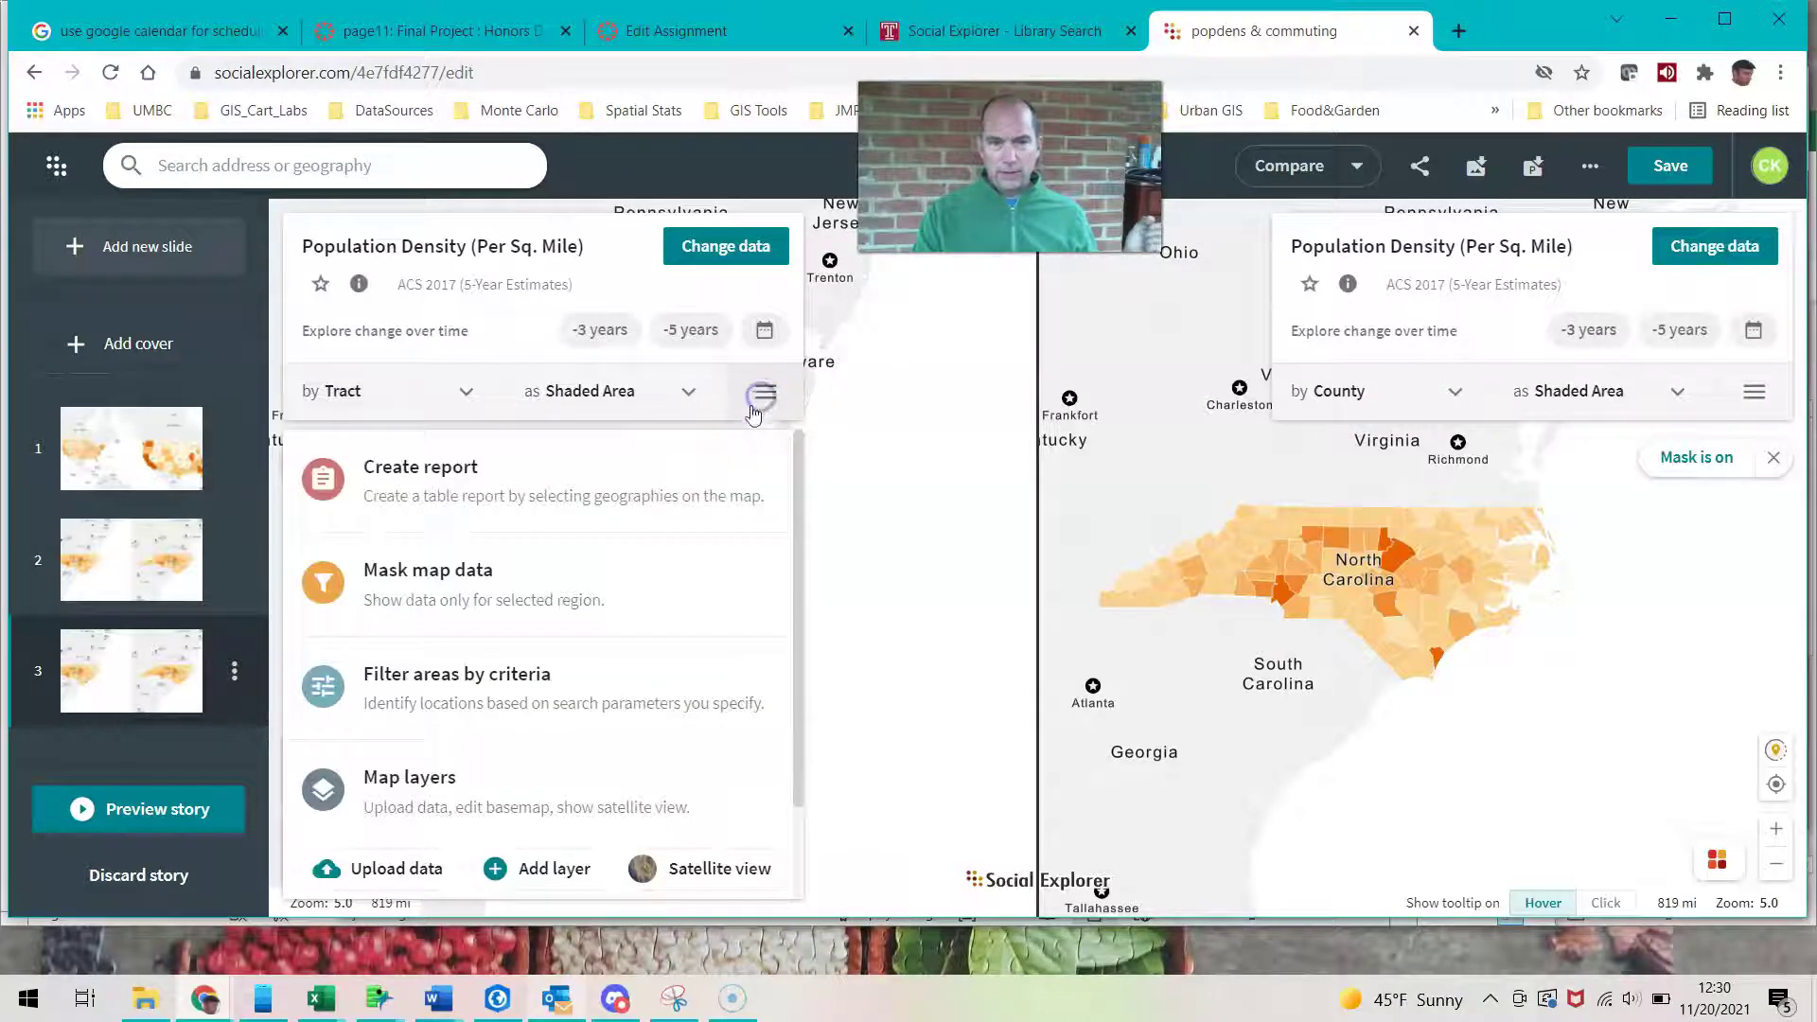
{"action": "left_click", "coordinate": [514, 589]}
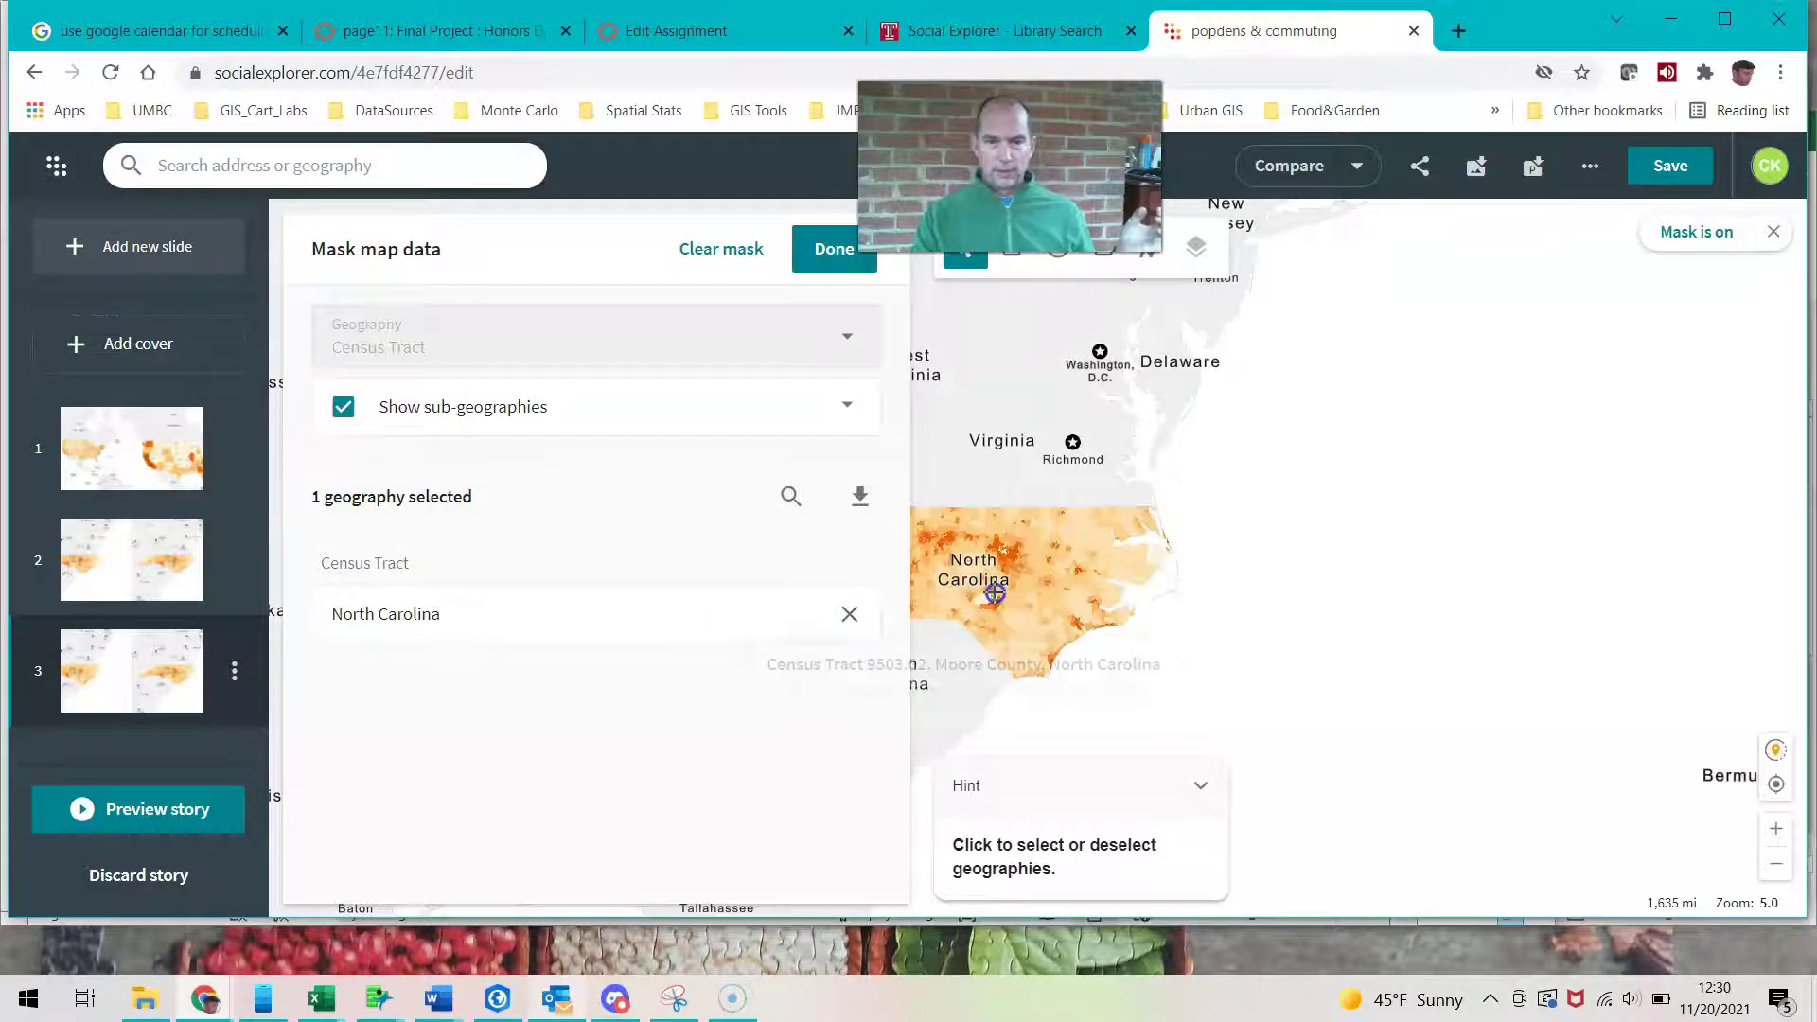
{"action": "left_click_drag", "start_coordinate": [986, 588], "coordinate": [1027, 579]}
{"action": "scroll", "coordinate": [1027, 579], "scroll_direction": "up", "scroll_amount": 3}
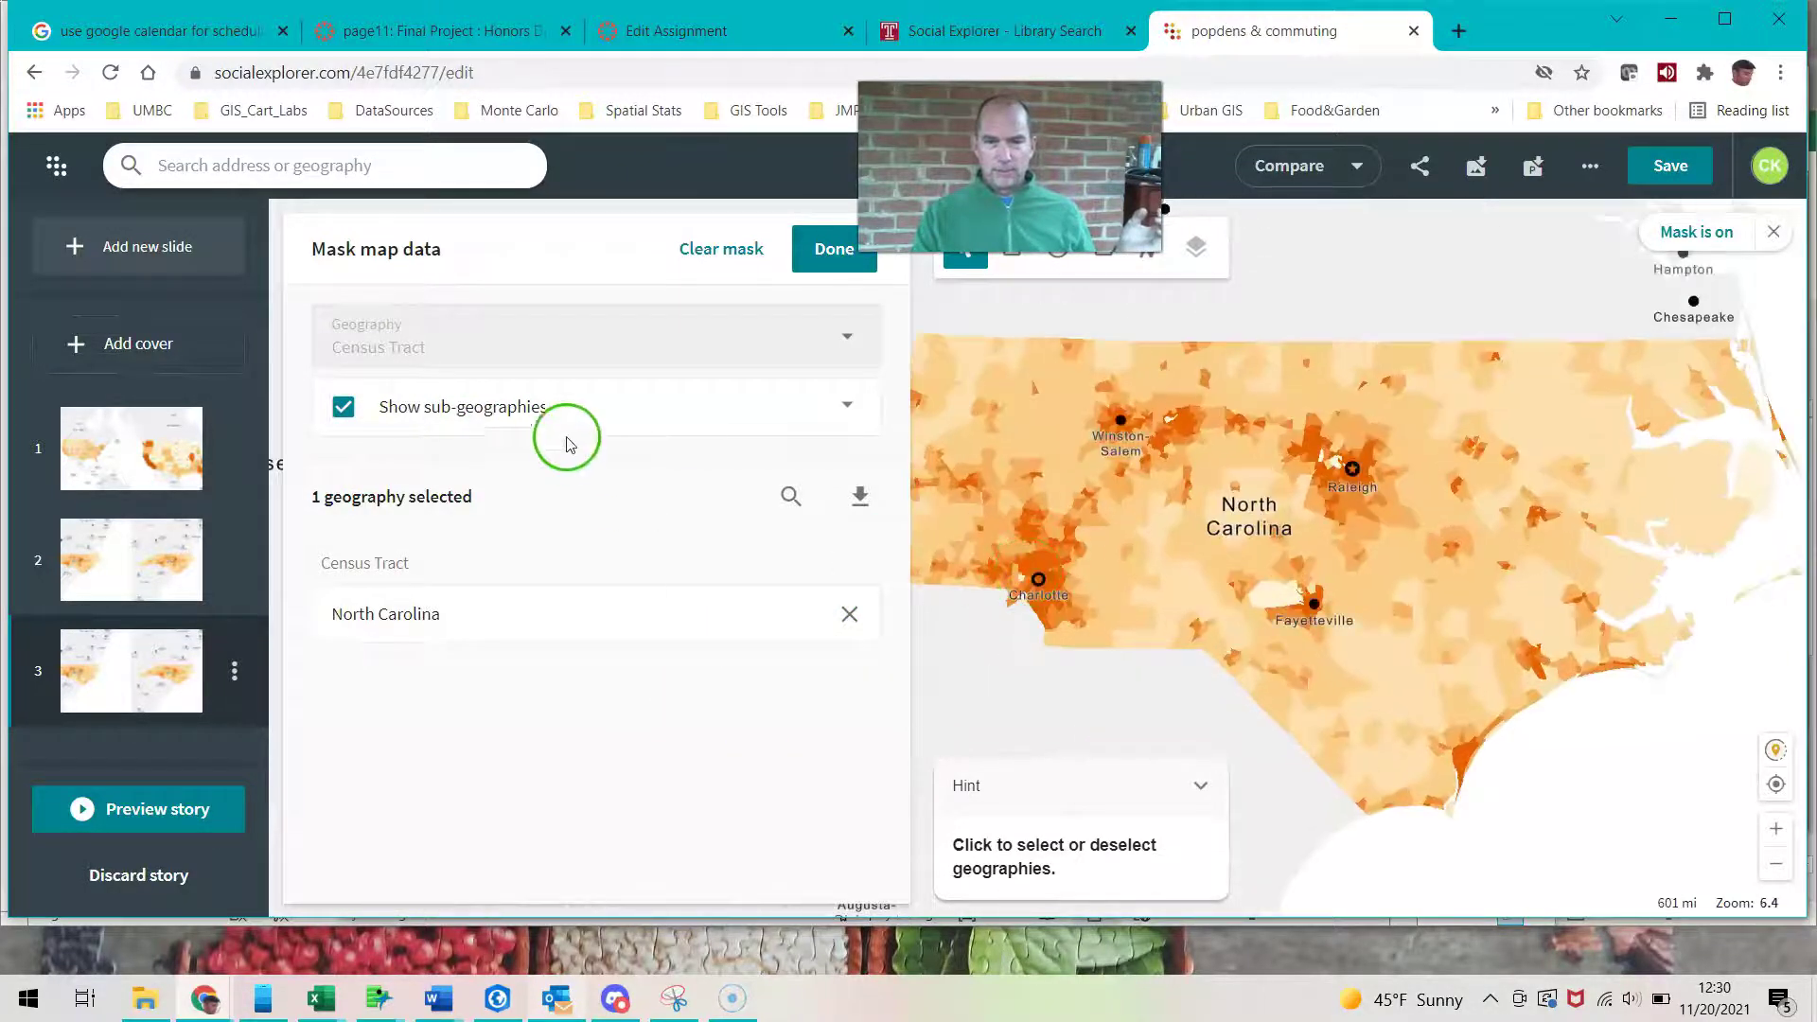
{"action": "left_click", "coordinate": [848, 409]}
{"action": "left_click", "coordinate": [343, 468]}
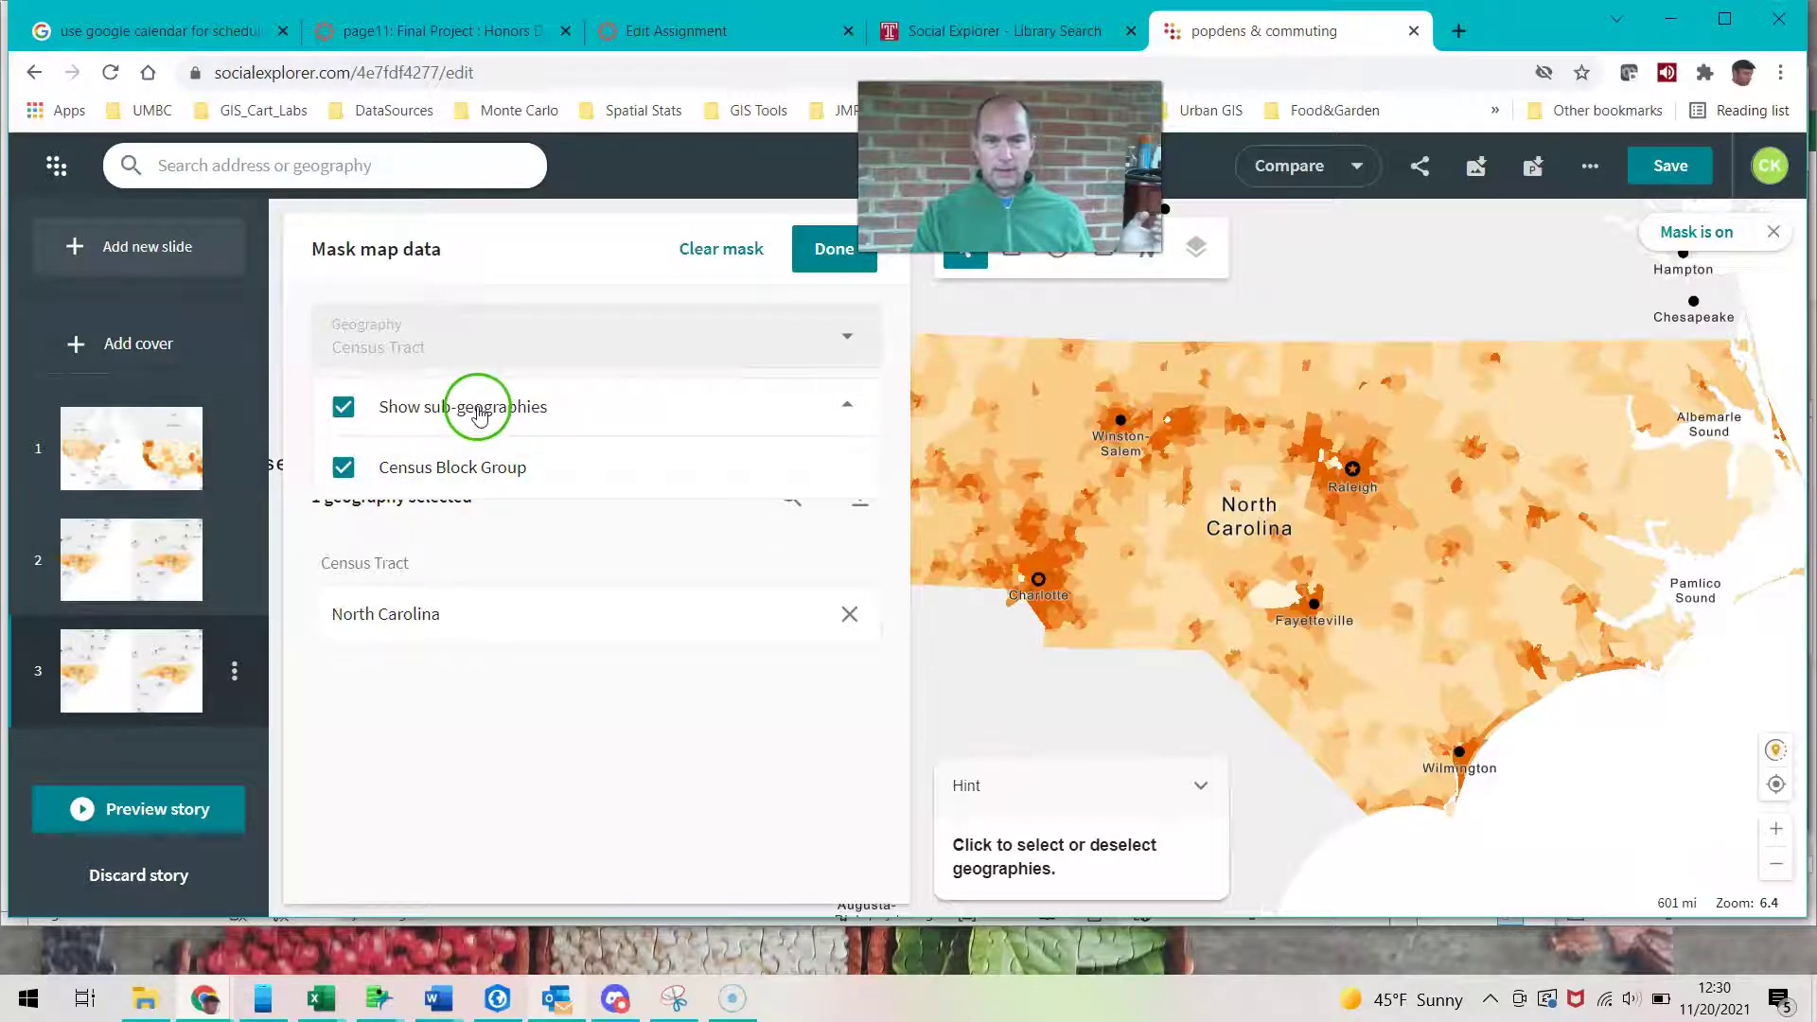
Step: Examine the census tract population density pattern around Charlotte, Huntersville, Cornelius and Davidson
{"action": "scroll", "coordinate": [998, 559], "scroll_direction": "up", "scroll_amount": 2}
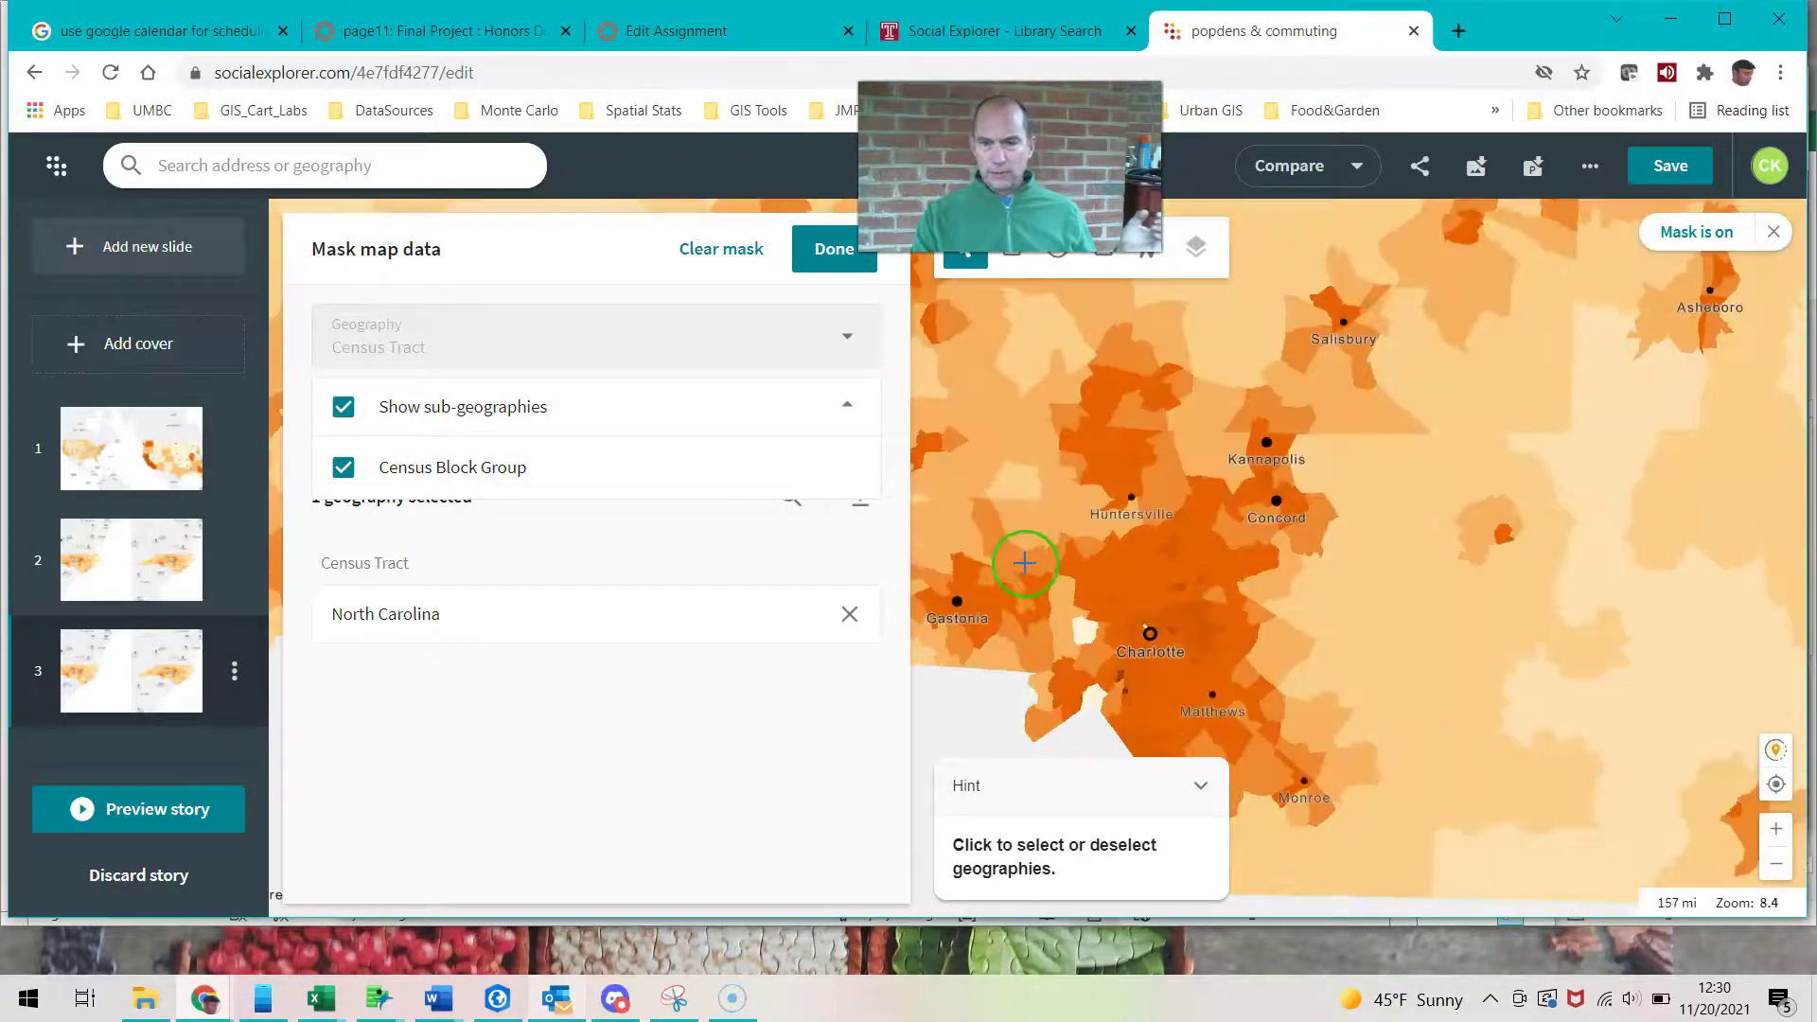
{"action": "scroll", "coordinate": [1022, 560], "scroll_direction": "up", "scroll_amount": 2}
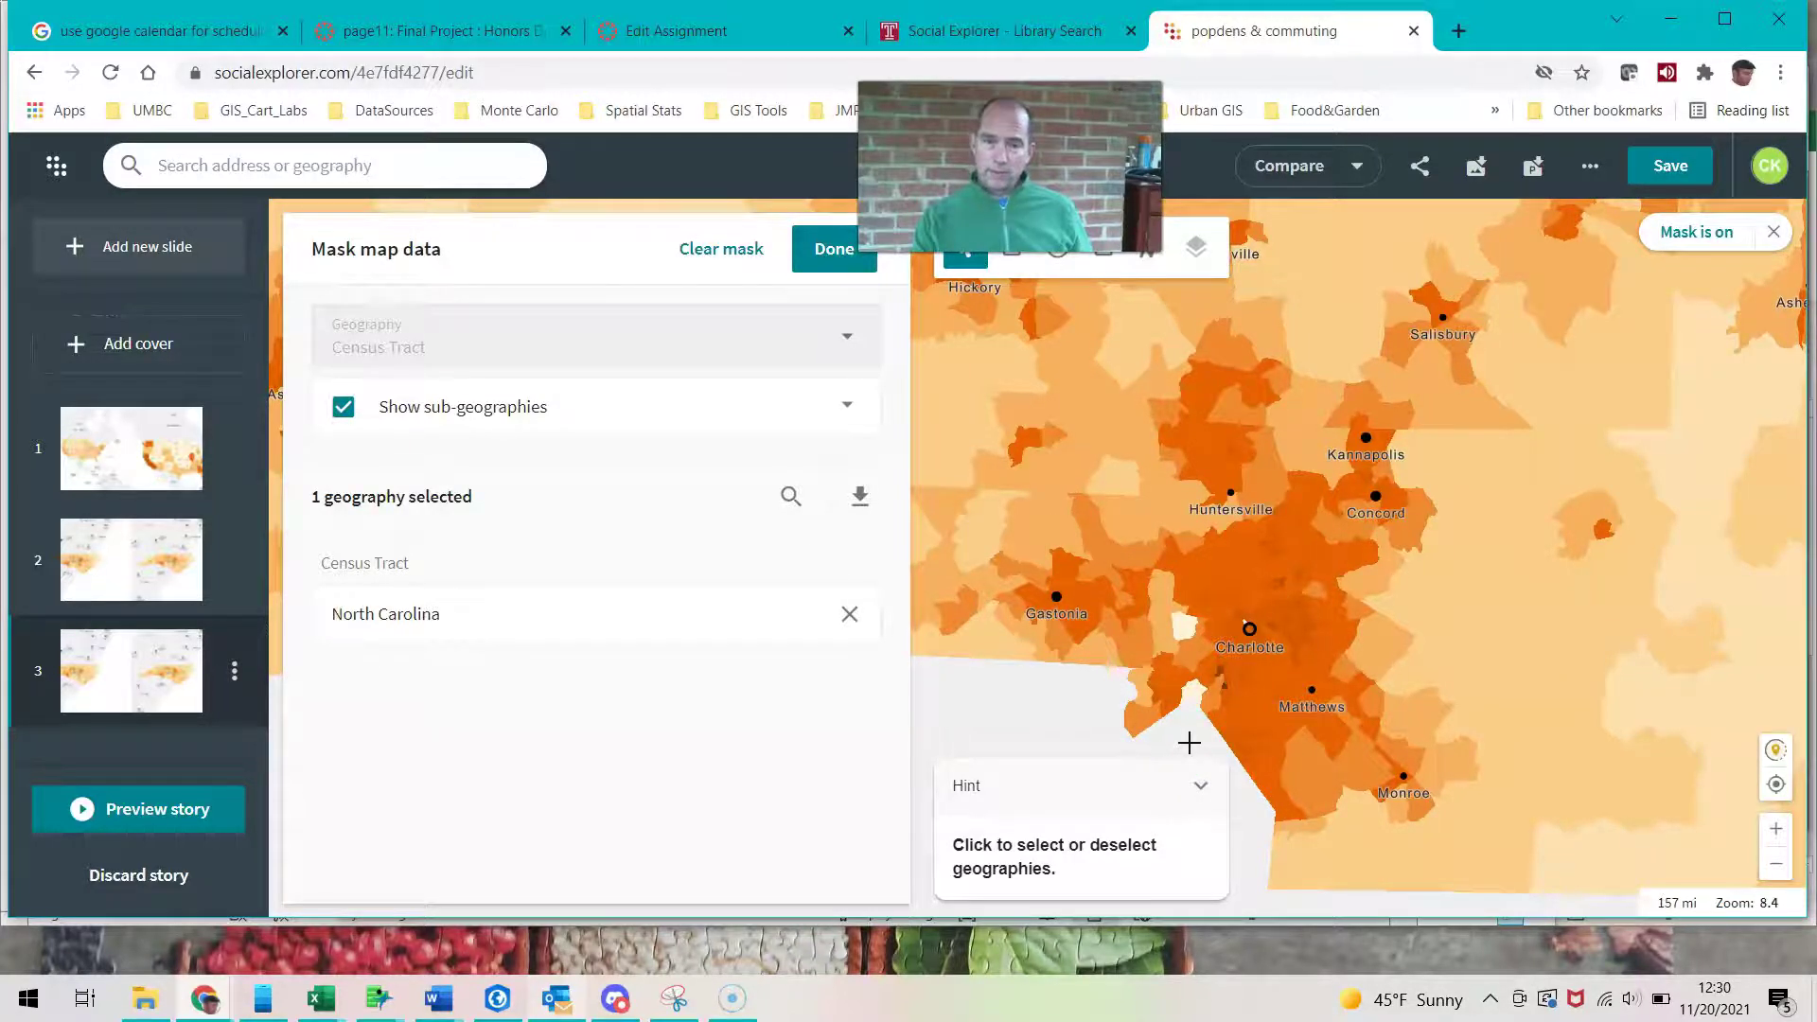
{"action": "scroll", "coordinate": [1189, 743], "scroll_direction": "up", "scroll_amount": 2}
{"action": "scroll", "coordinate": [1318, 741], "scroll_direction": "up", "scroll_amount": 2}
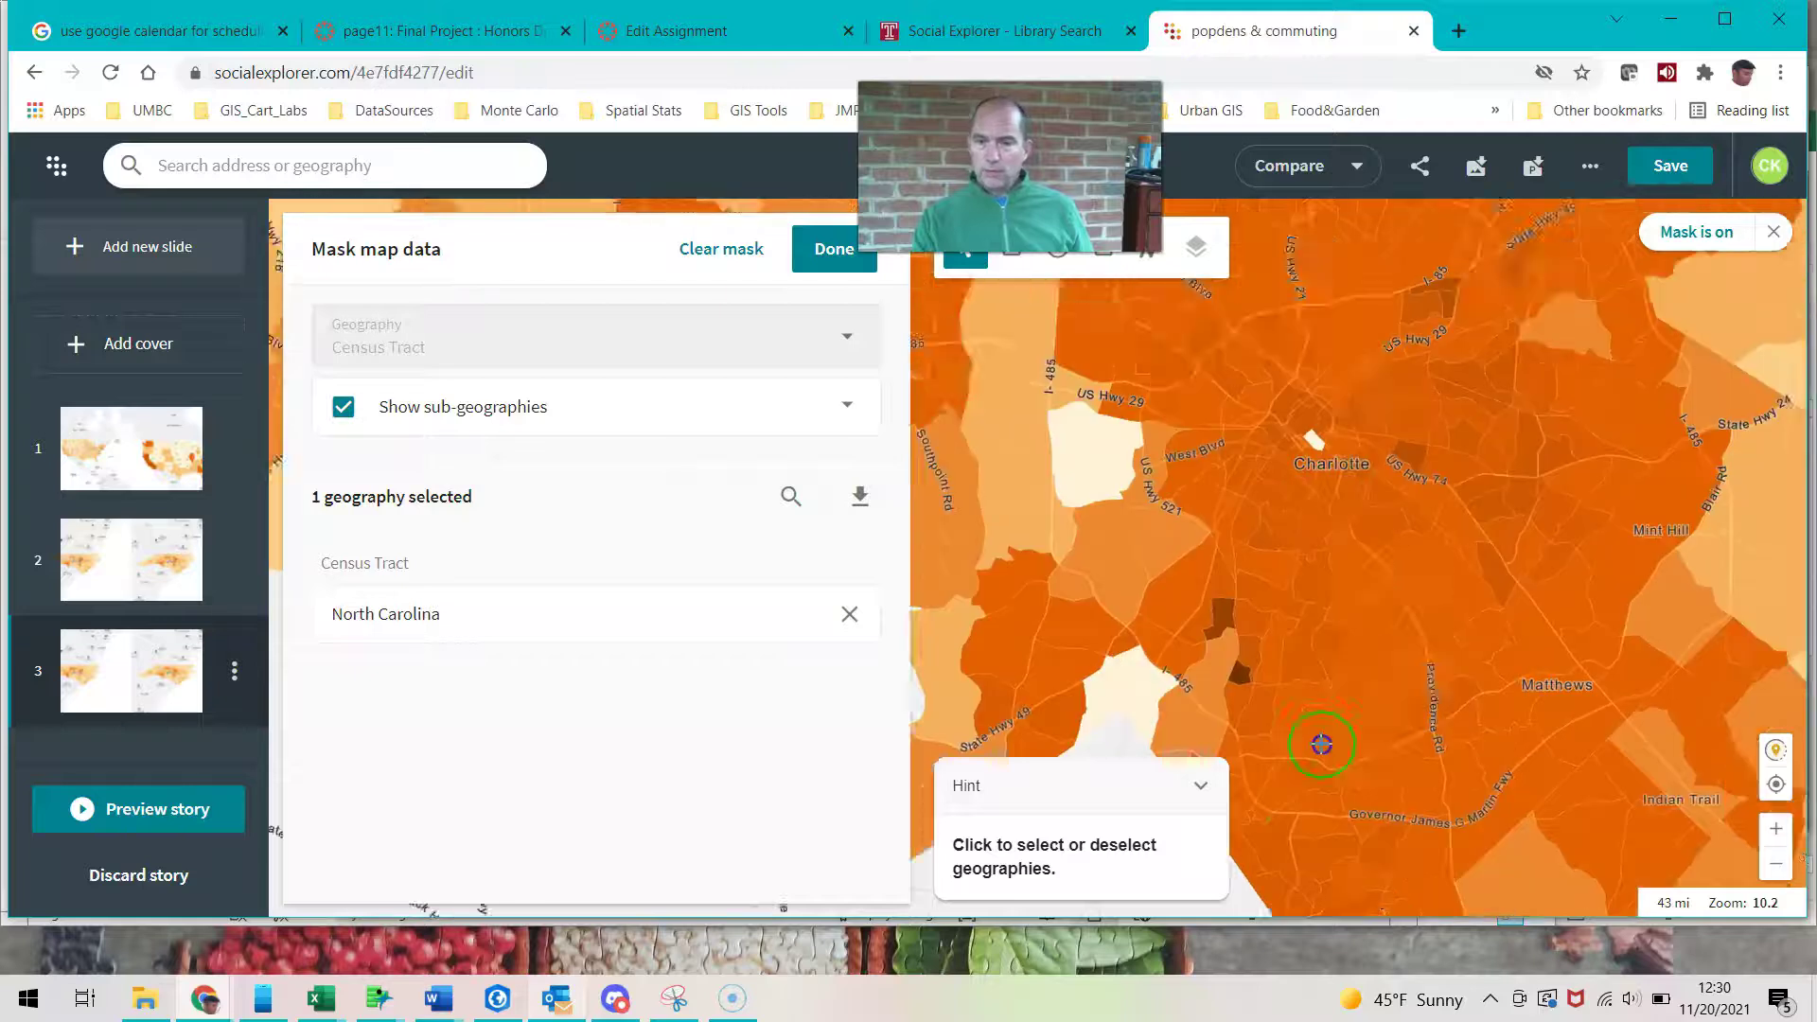
{"action": "left_click_drag", "start_coordinate": [1256, 596], "coordinate": [1257, 785]}
{"action": "left_click_drag", "start_coordinate": [1176, 616], "coordinate": [1188, 852]}
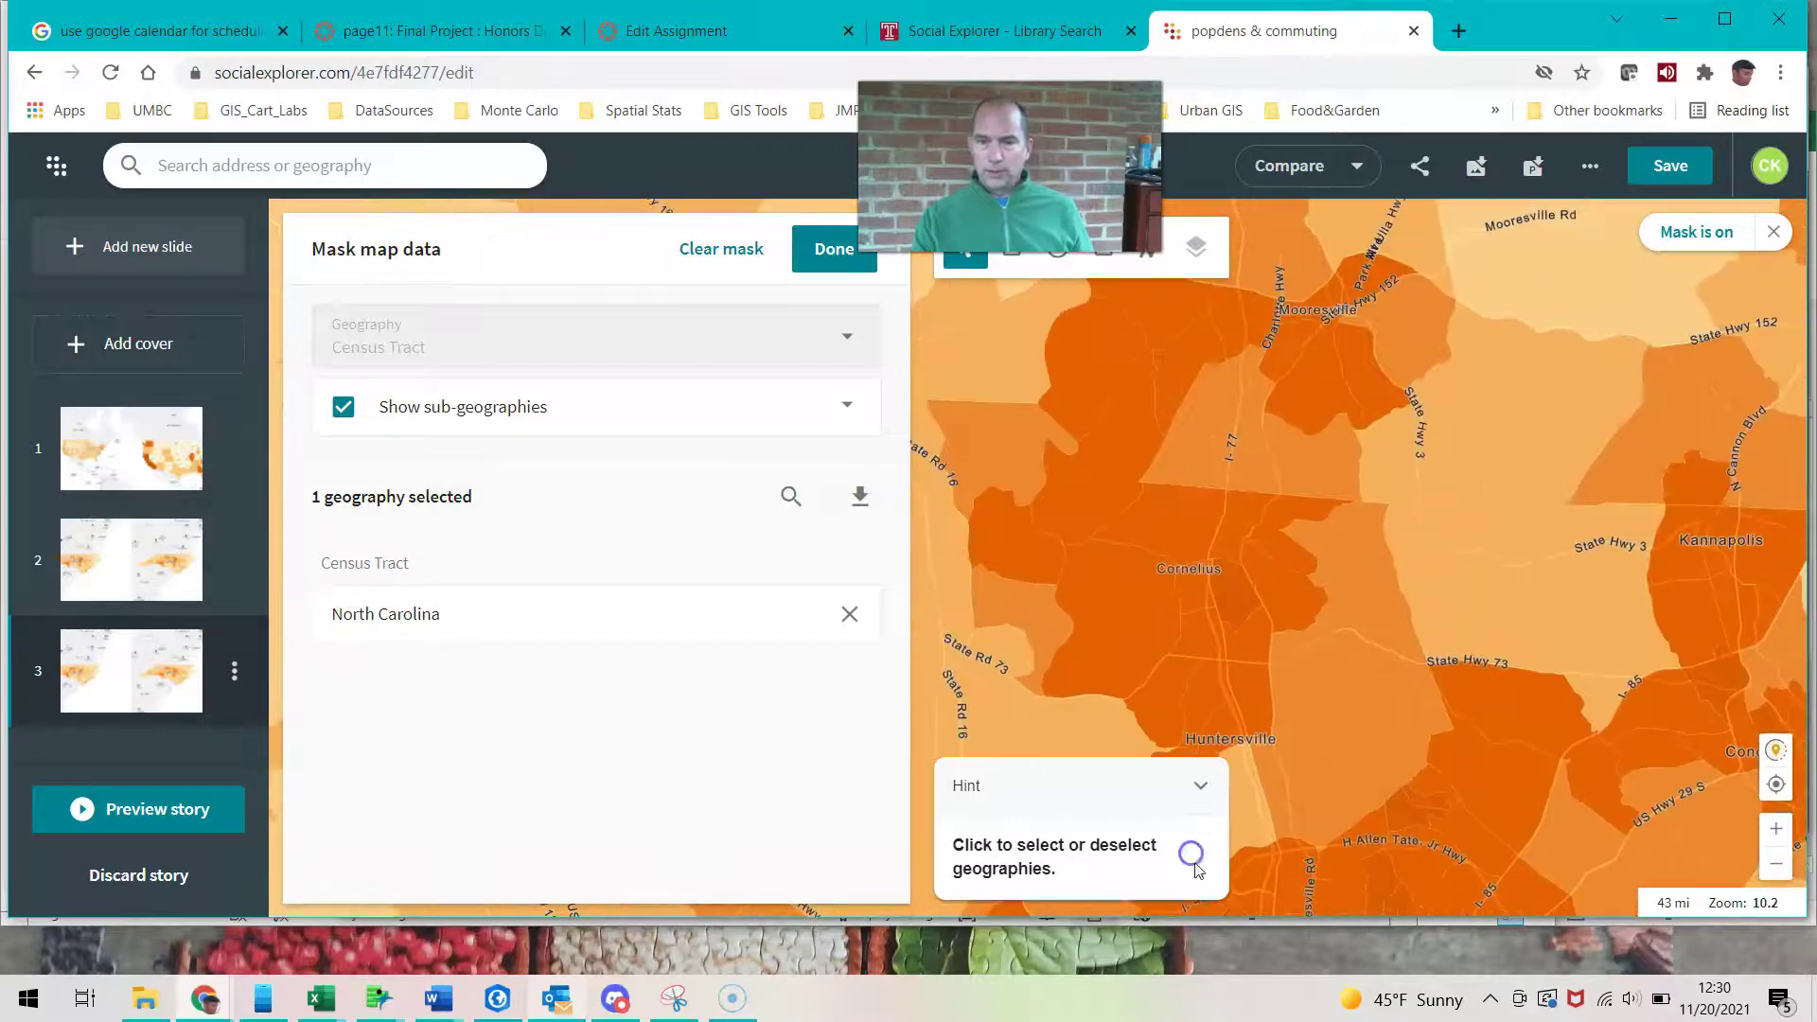
{"action": "scroll", "coordinate": [1201, 686], "scroll_direction": "up", "scroll_amount": 4}
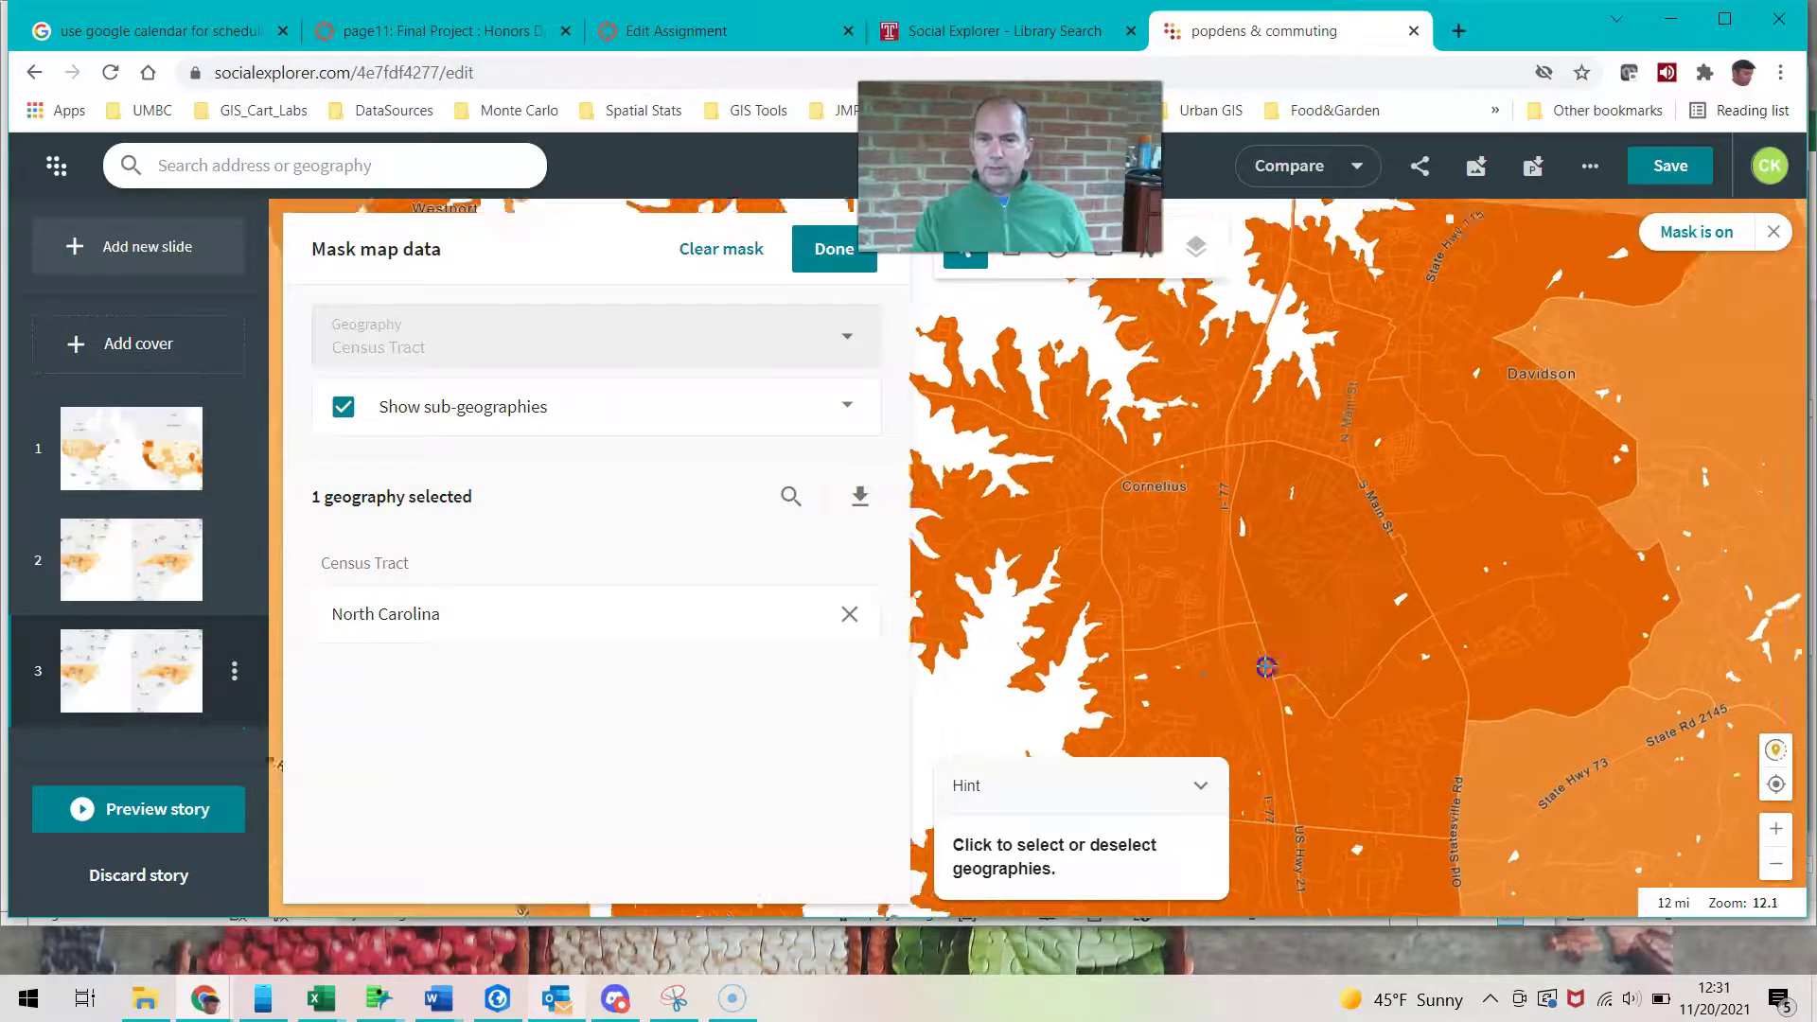
{"action": "left_click_drag", "start_coordinate": [1022, 752], "coordinate": [1007, 702]}
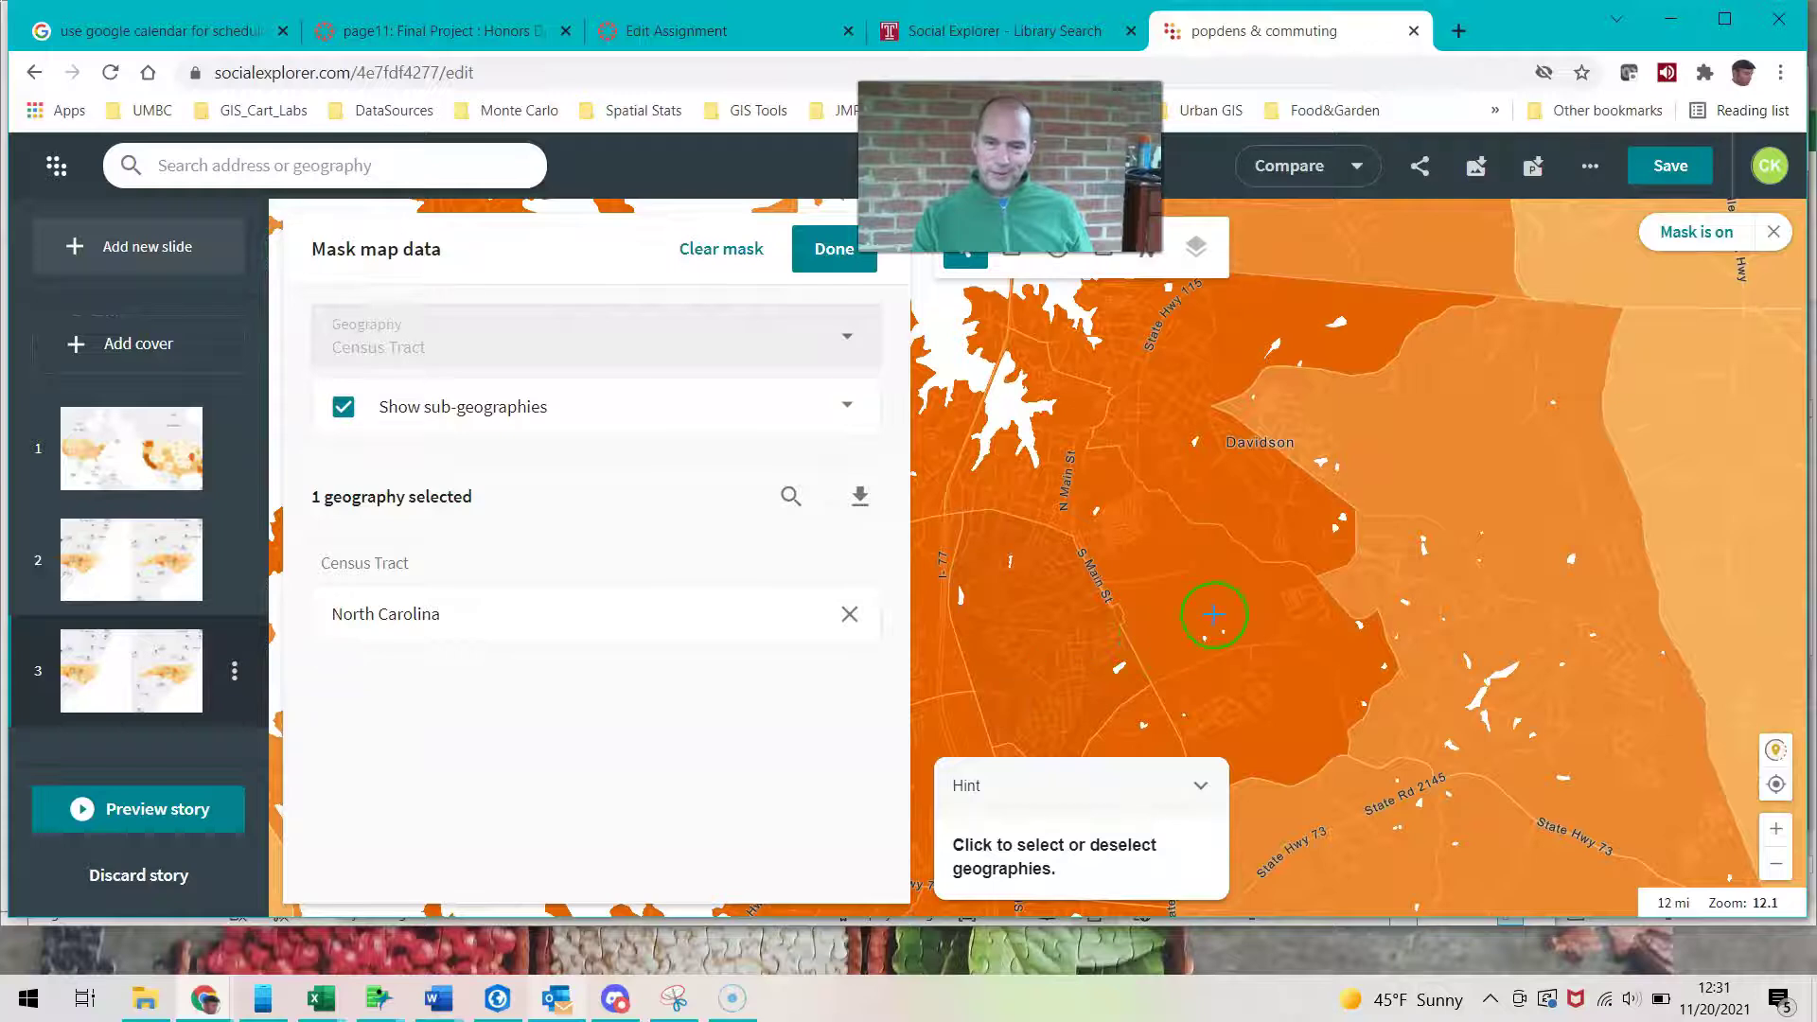
{"action": "scroll", "coordinate": [1267, 596], "scroll_direction": "up", "scroll_amount": 2}
{"action": "scroll", "coordinate": [1334, 592], "scroll_direction": "up", "scroll_amount": 2}
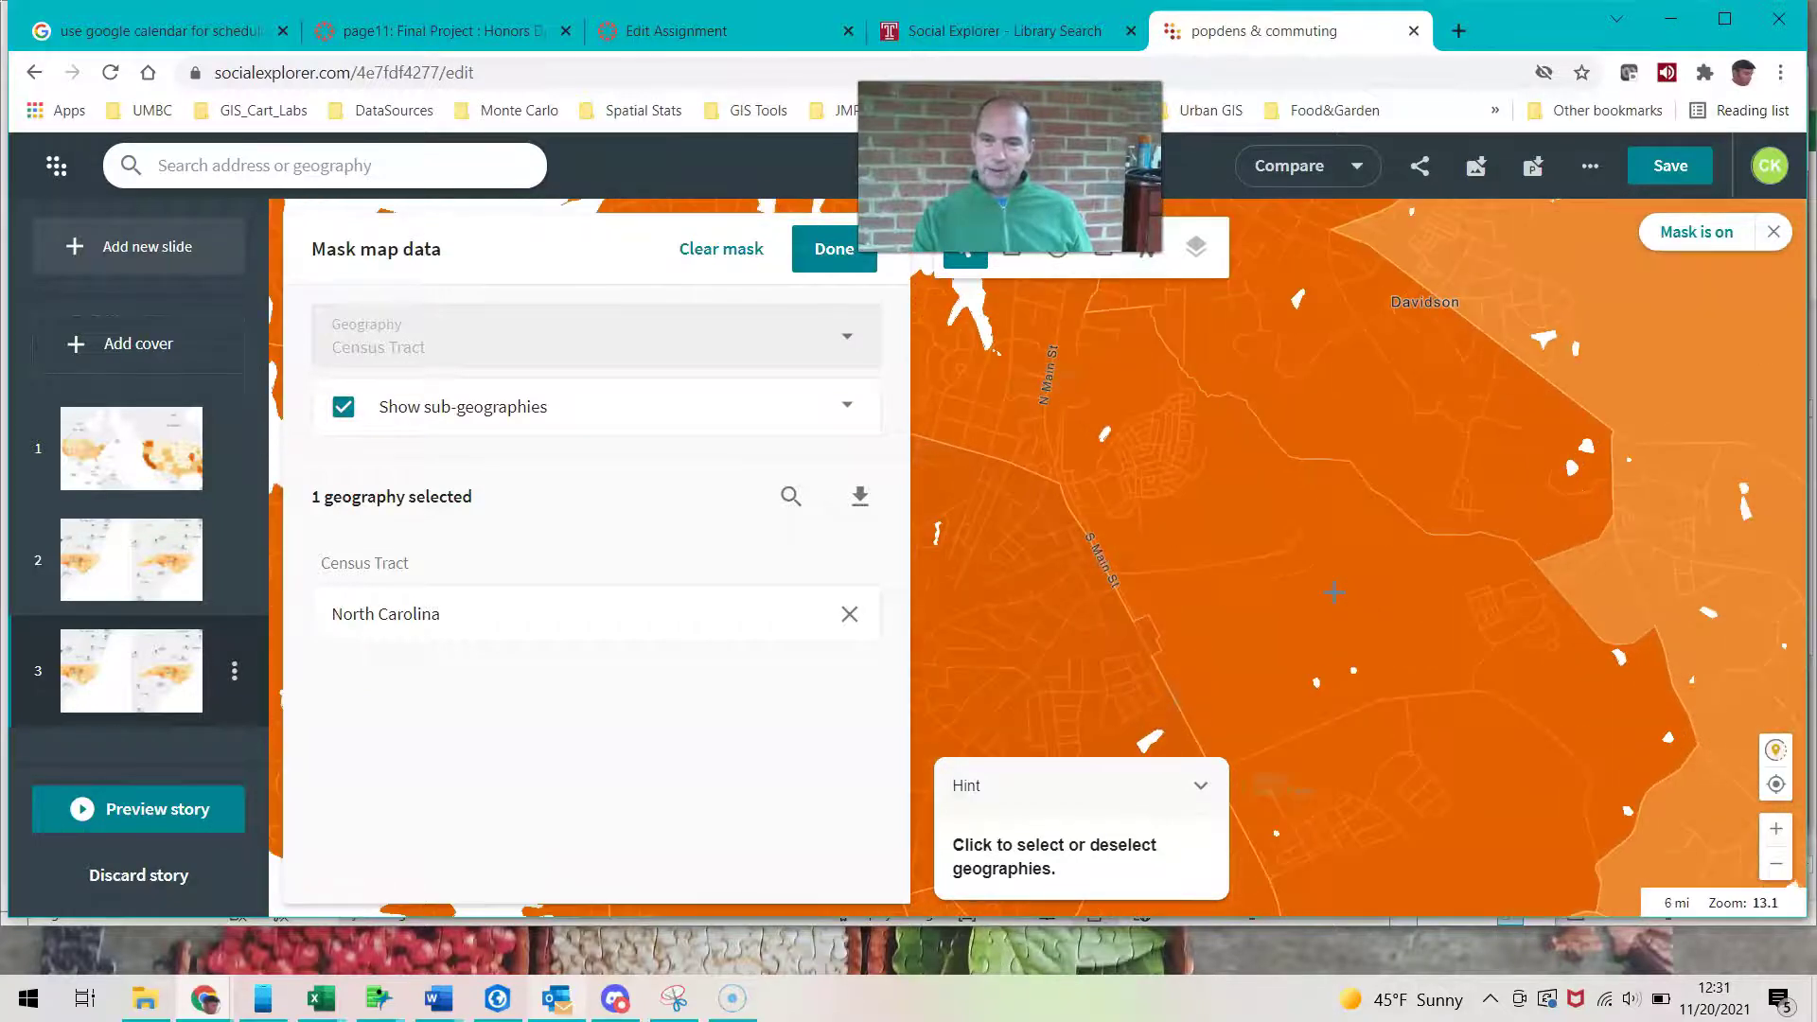
{"action": "scroll", "coordinate": [1335, 592], "scroll_direction": "down", "scroll_amount": 5}
{"action": "scroll", "coordinate": [1334, 593], "scroll_direction": "down", "scroll_amount": 5}
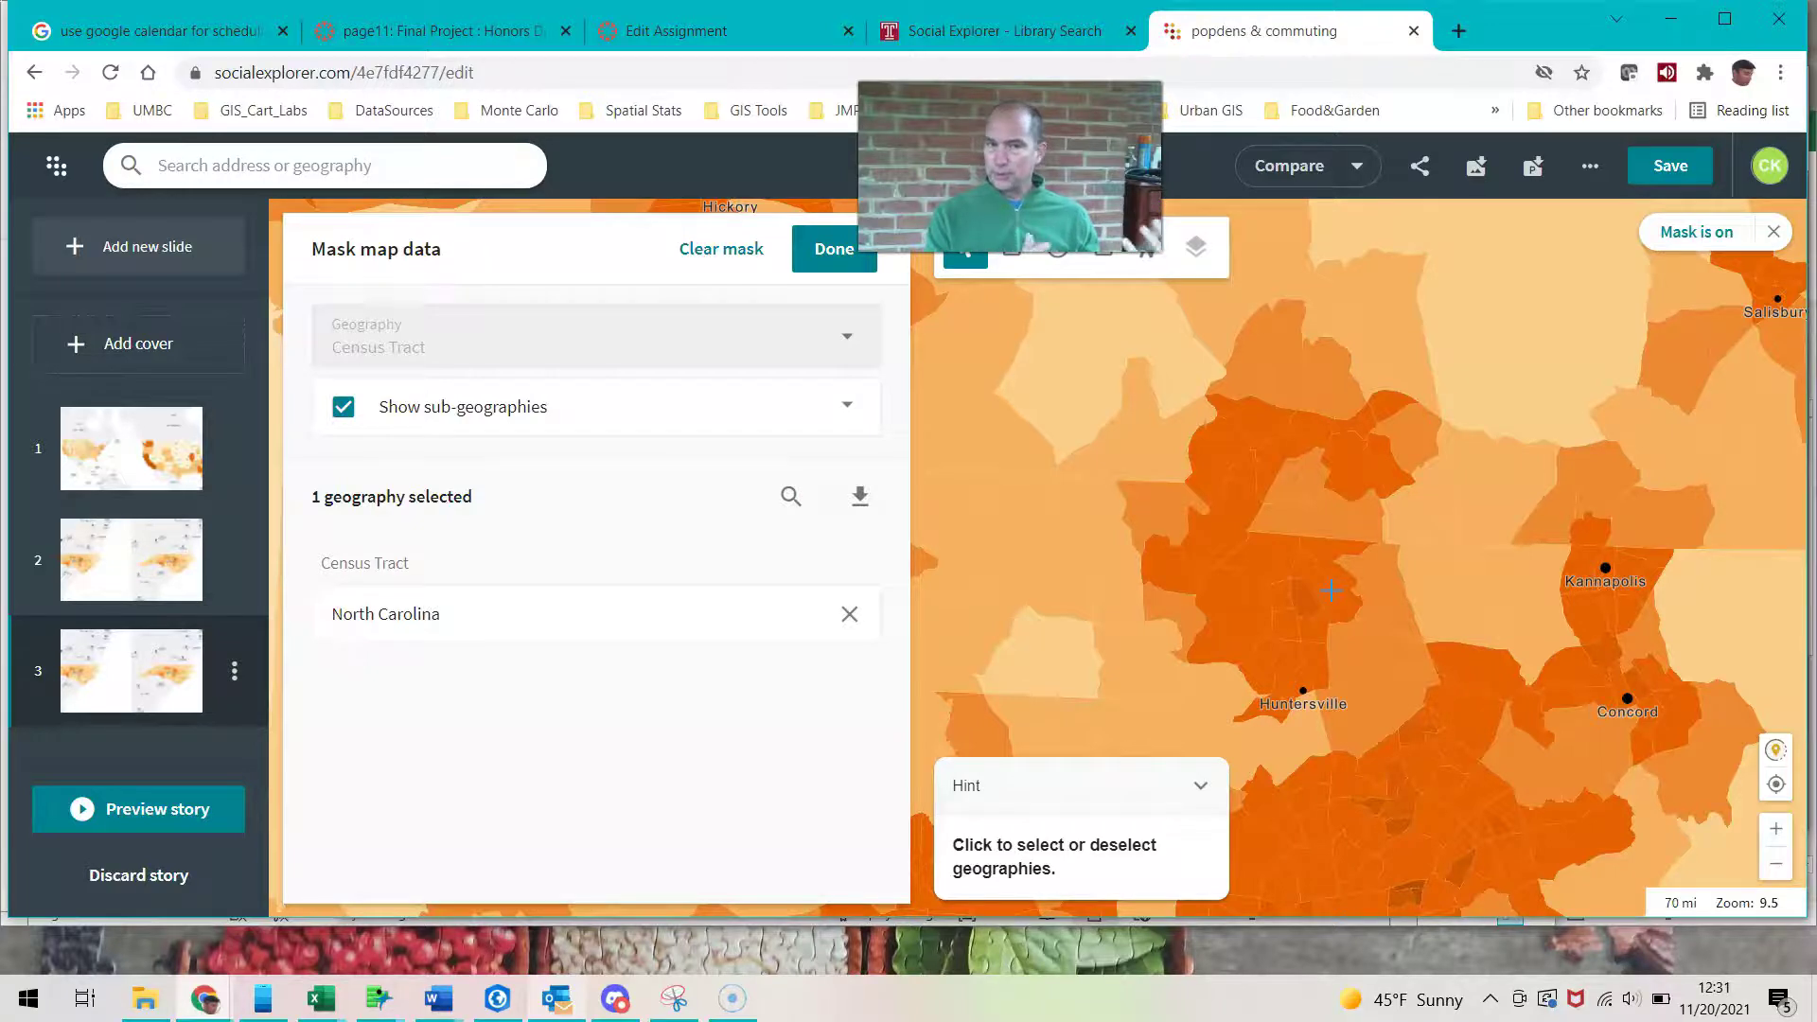
Step: Preview the story and export all of its slides
{"action": "left_click", "coordinate": [151, 816]}
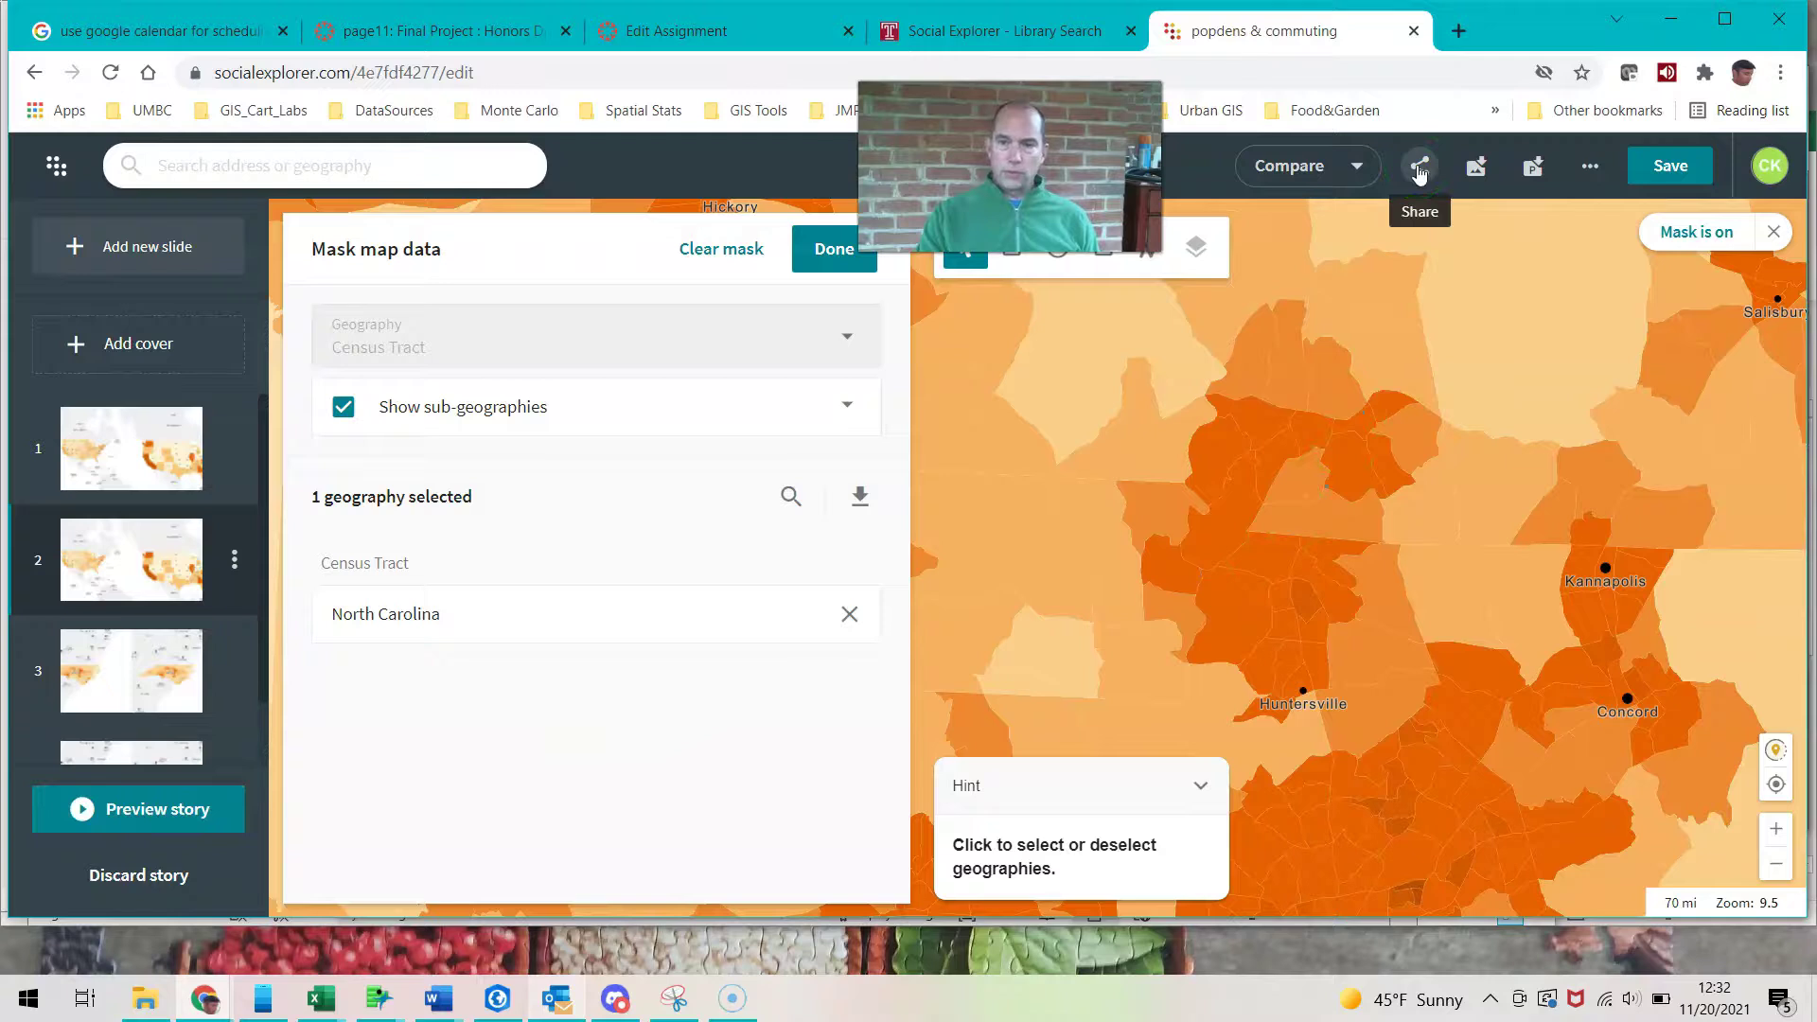
{"action": "left_click", "coordinate": [1473, 170]}
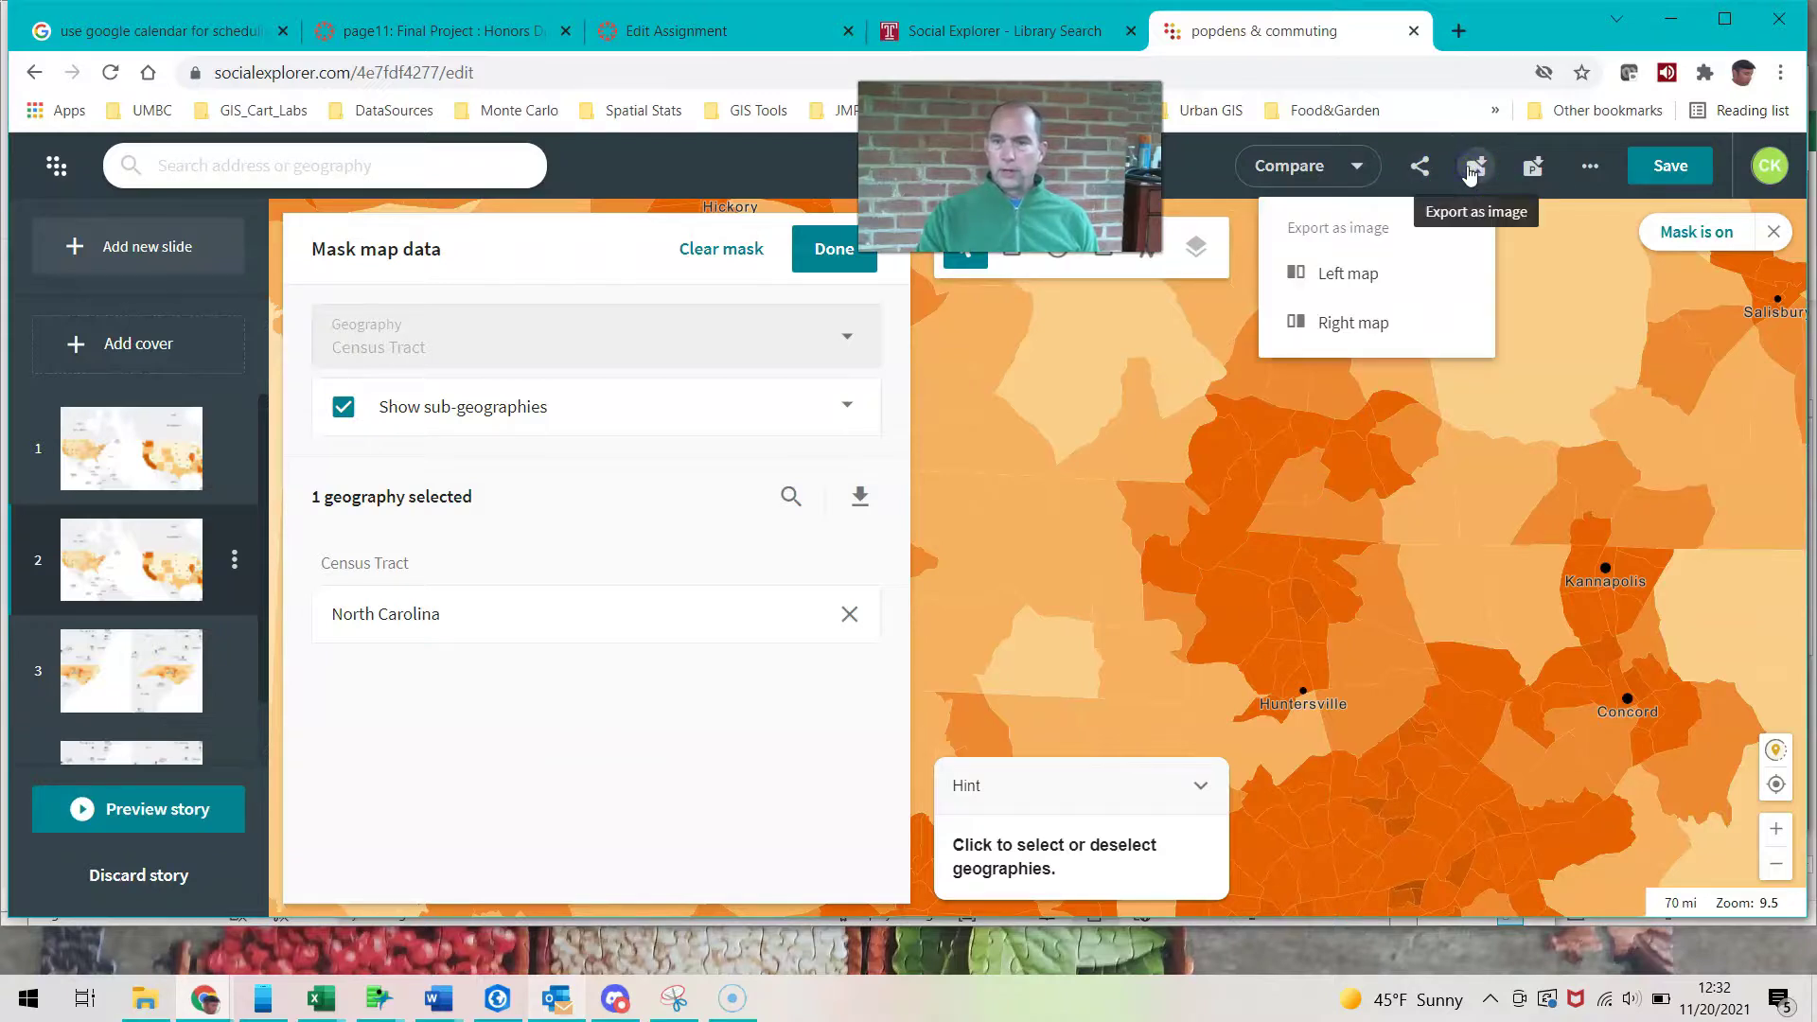
{"action": "left_click", "coordinate": [1542, 173]}
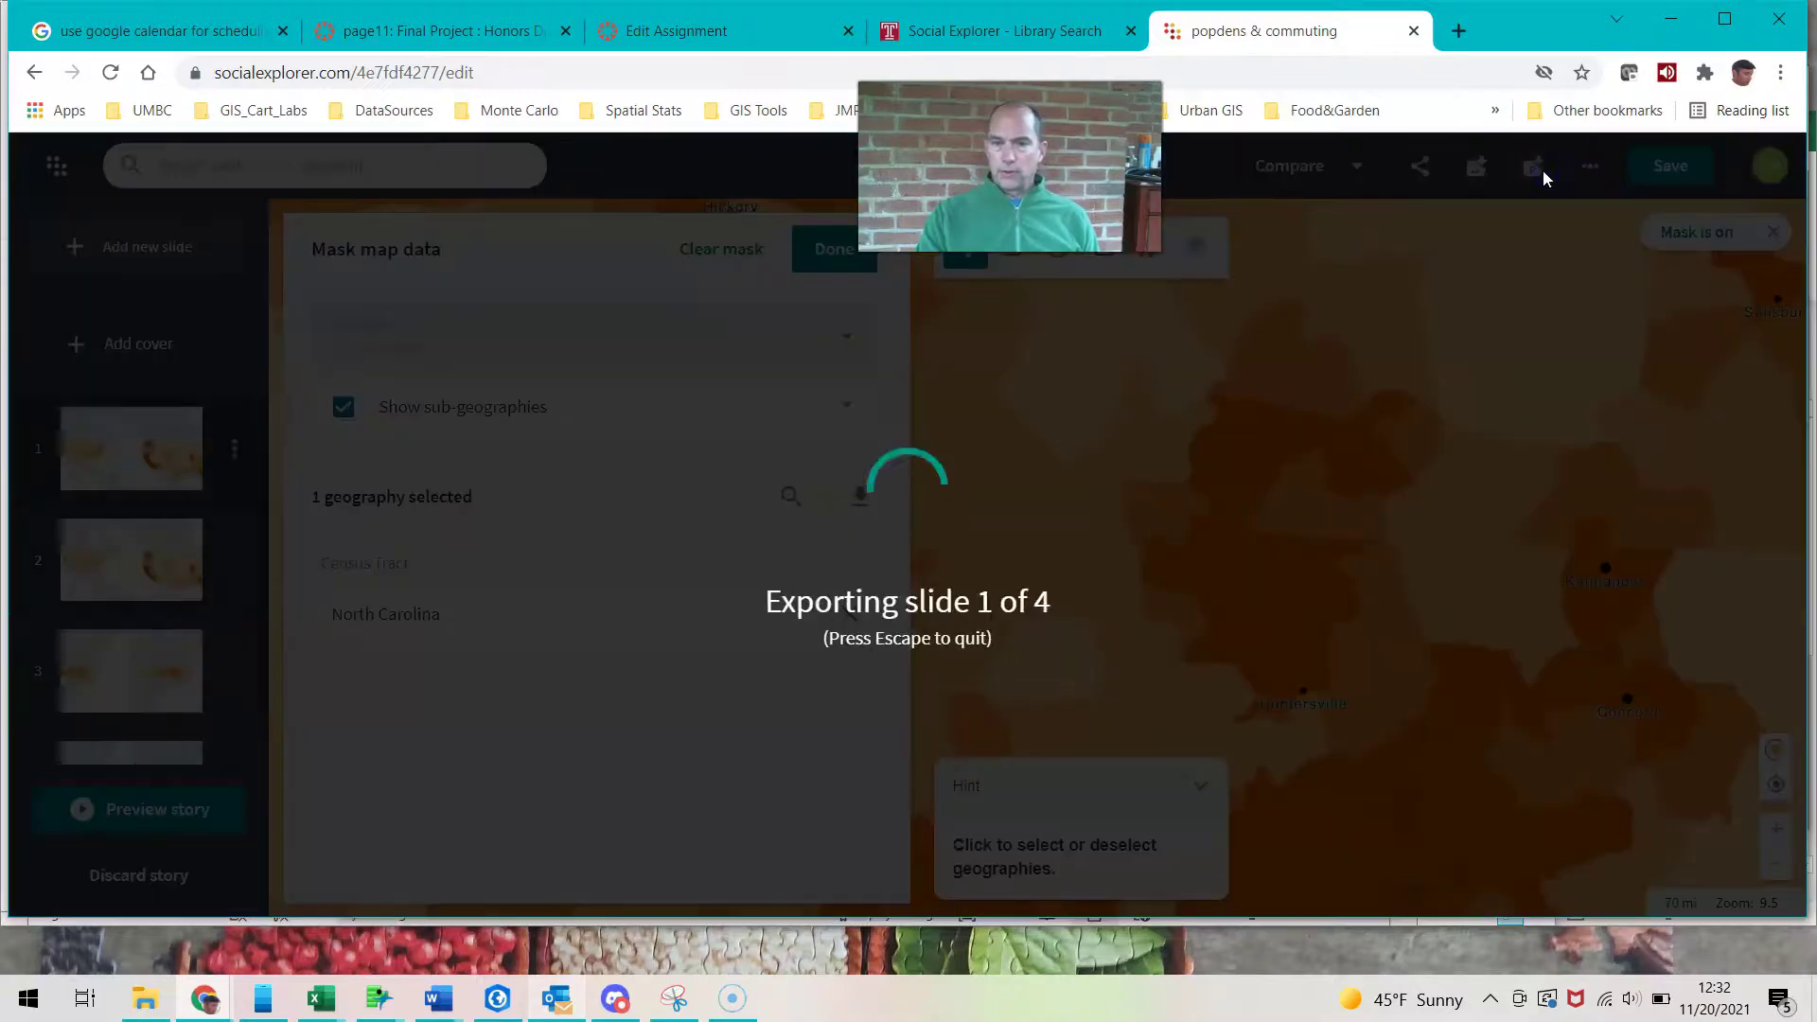